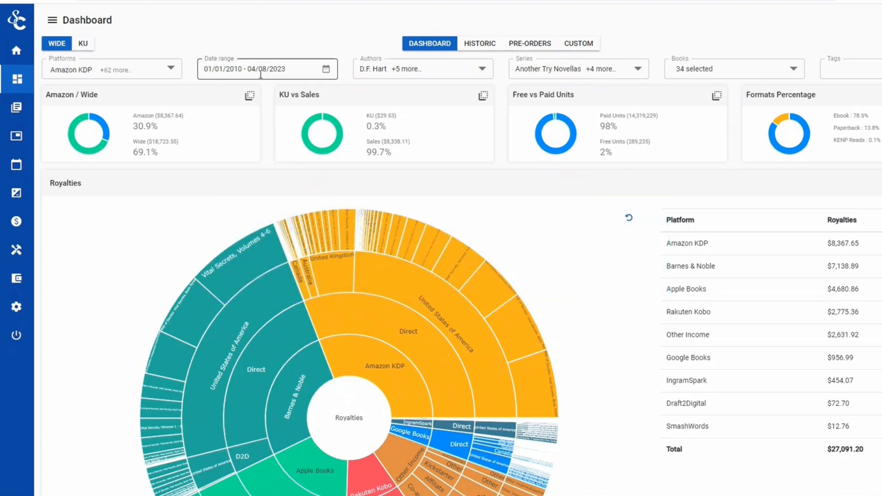
Filter the dashboard's Series list to Vital Secrets only
{"action": "left_click", "coordinate": [637, 69]}
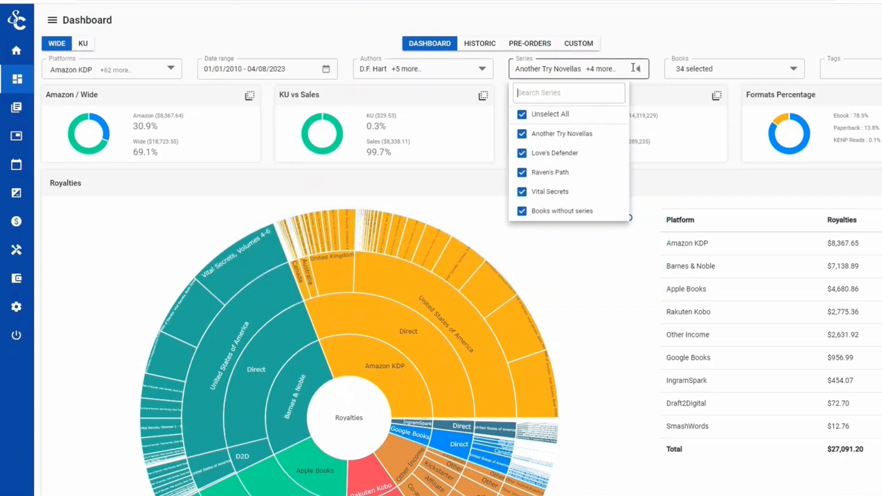
{"action": "left_click", "coordinate": [536, 114]}
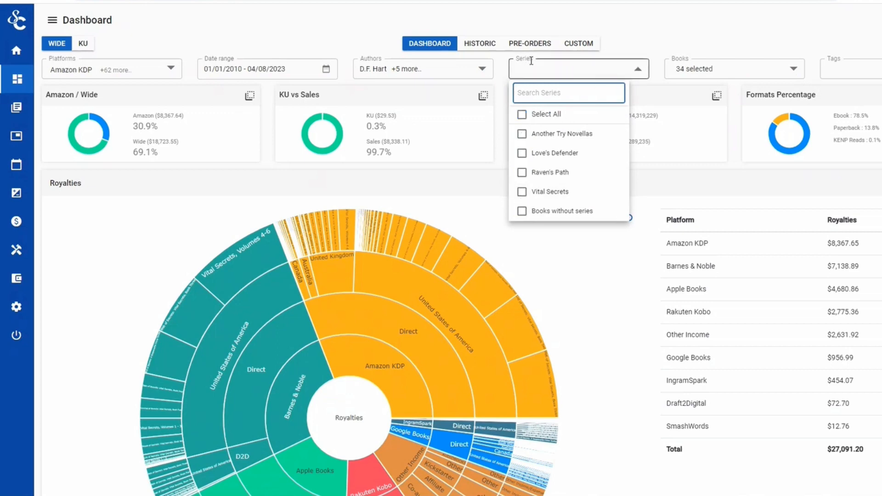
{"action": "left_click", "coordinate": [523, 193]}
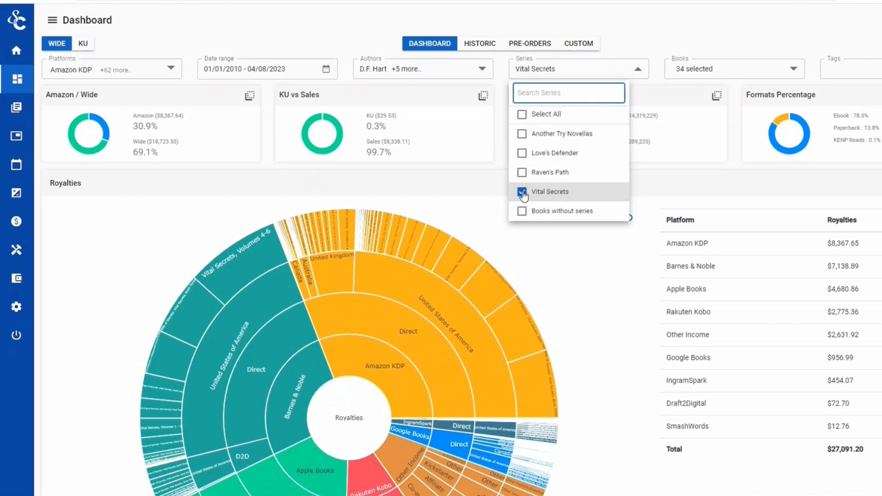
{"action": "left_click", "coordinate": [571, 244]}
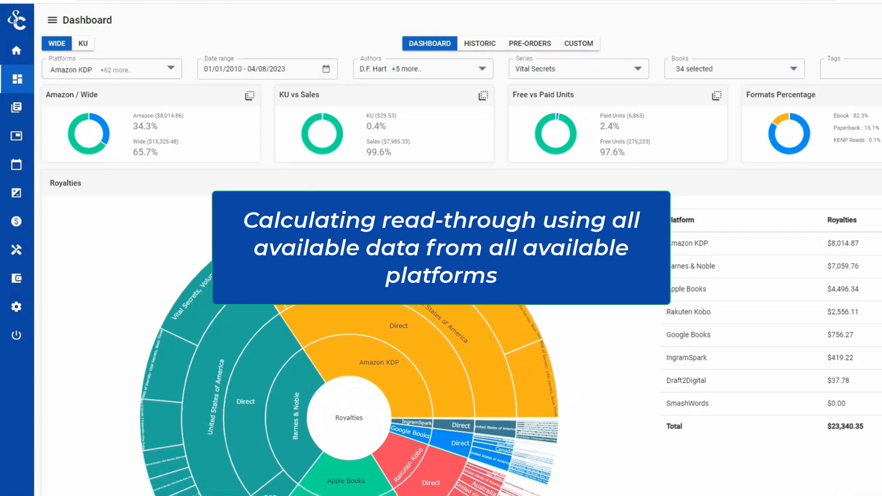
Export the per-book table as CSV and open the downloaded Export.csv
{"action": "scroll", "coordinate": [459, 276], "scroll_direction": "down", "scroll_amount": 7}
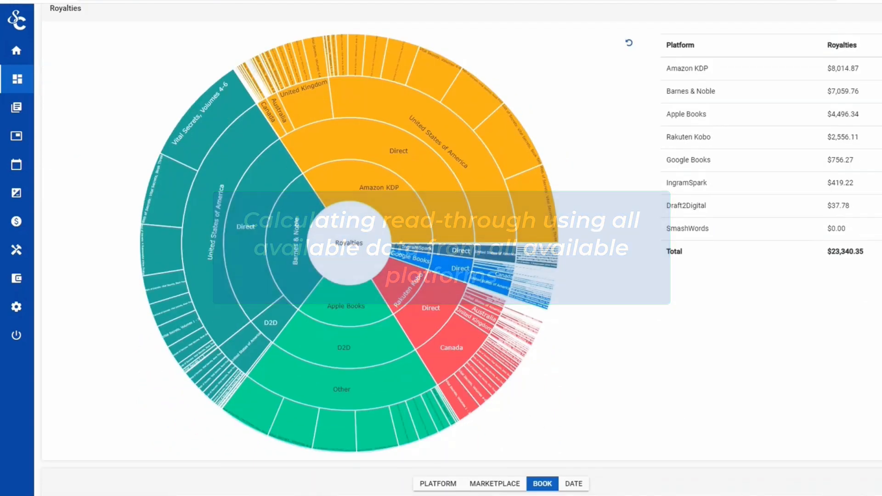
{"action": "scroll", "coordinate": [459, 248], "scroll_direction": "down", "scroll_amount": 5}
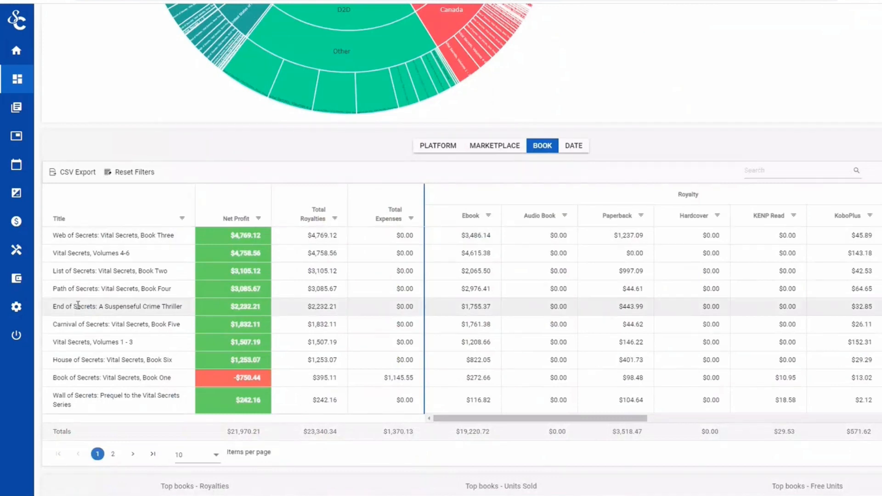
{"action": "left_click", "coordinate": [72, 175]}
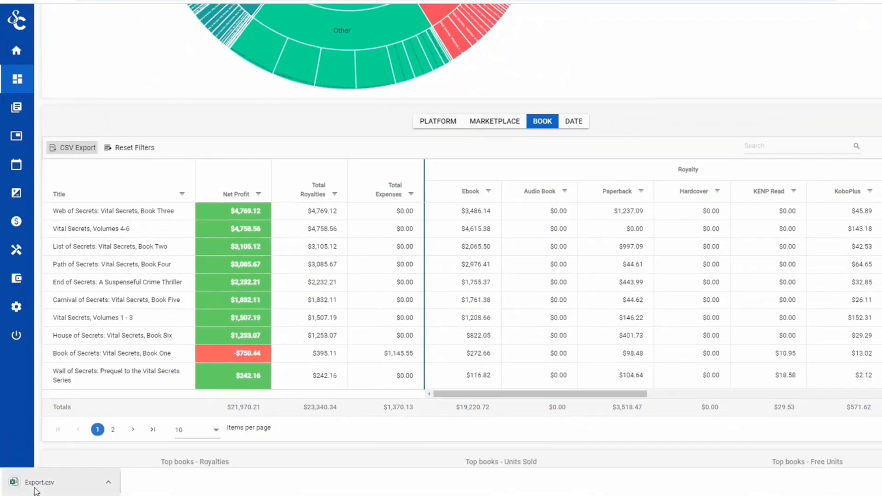
{"action": "left_click", "coordinate": [35, 488]}
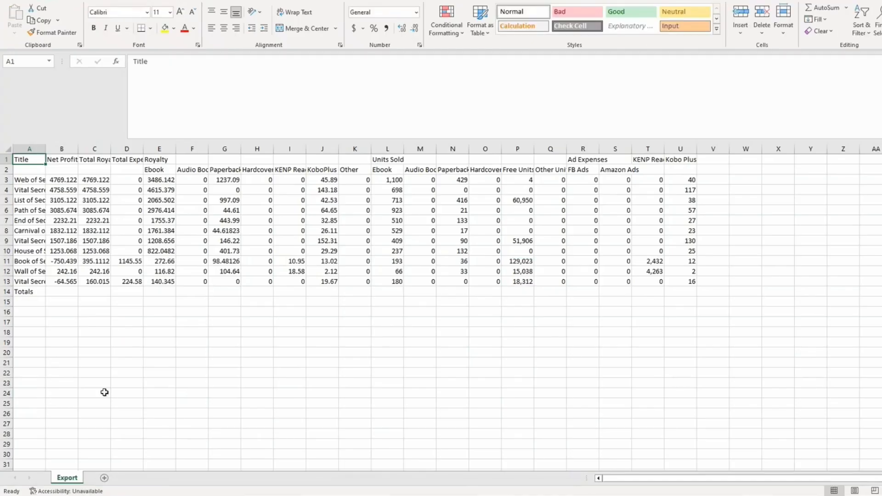
AutoFit columns A, B and C so book titles and values show in full
{"action": "double_click", "coordinate": [46, 149]}
{"action": "double_click", "coordinate": [211, 148]}
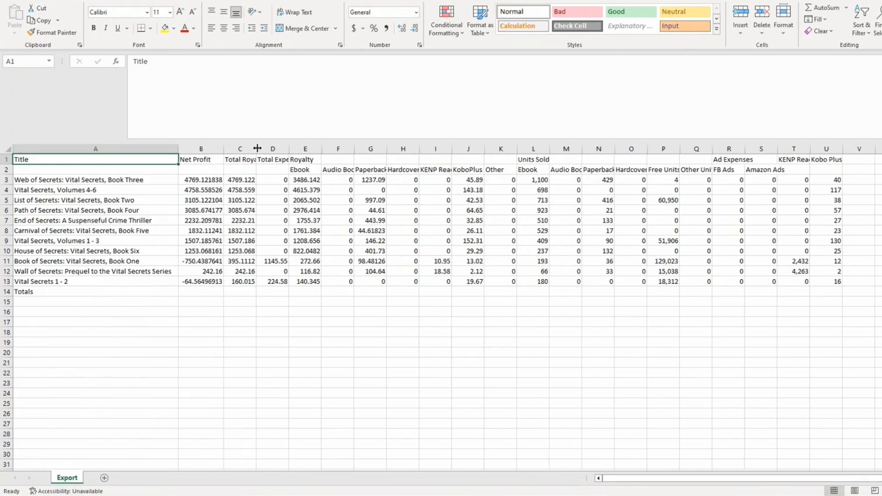
{"action": "double_click", "coordinate": [256, 149]}
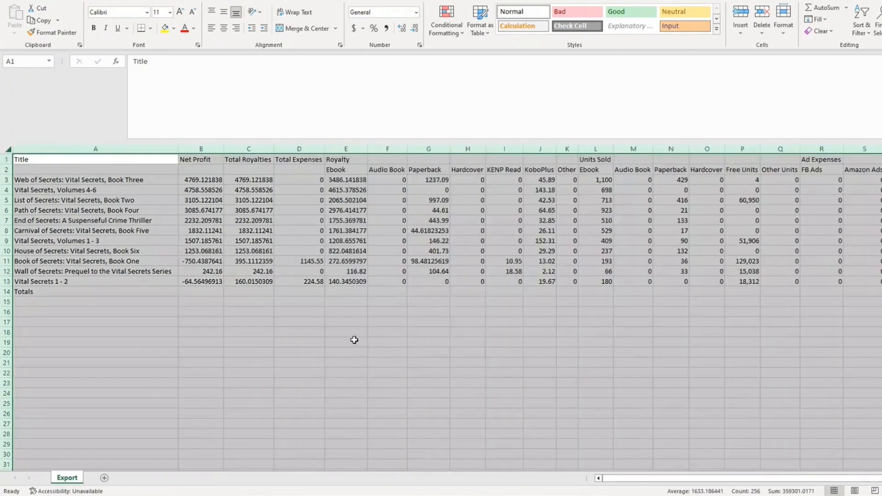
{"action": "left_click", "coordinate": [355, 341]}
Apply Accounting dollar format to columns B:D, E and F:J
{"action": "left_click_drag", "start_coordinate": [202, 149], "coordinate": [301, 159]}
{"action": "left_click", "coordinate": [354, 28]}
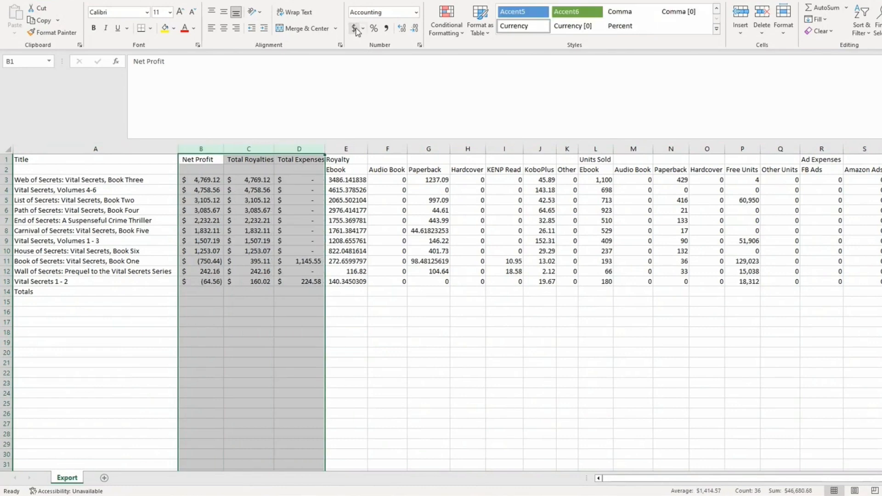
{"action": "left_click", "coordinate": [194, 304]}
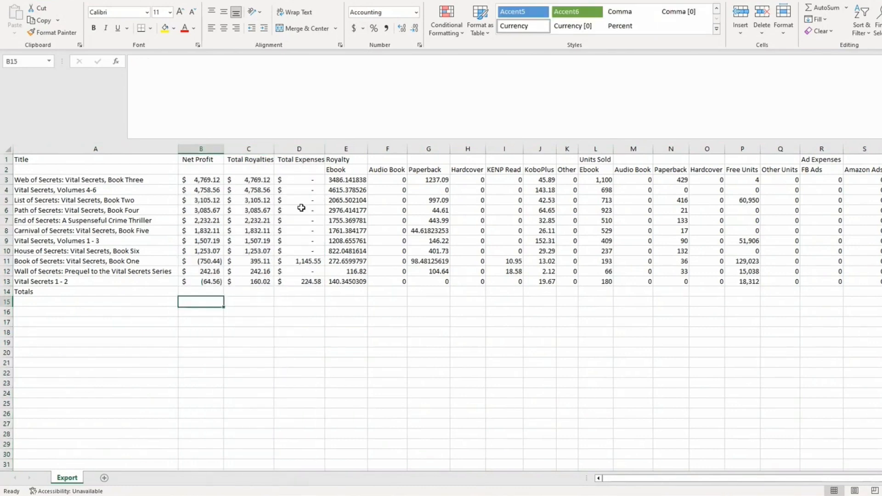
{"action": "left_click", "coordinate": [346, 148]}
{"action": "left_click", "coordinate": [354, 29]}
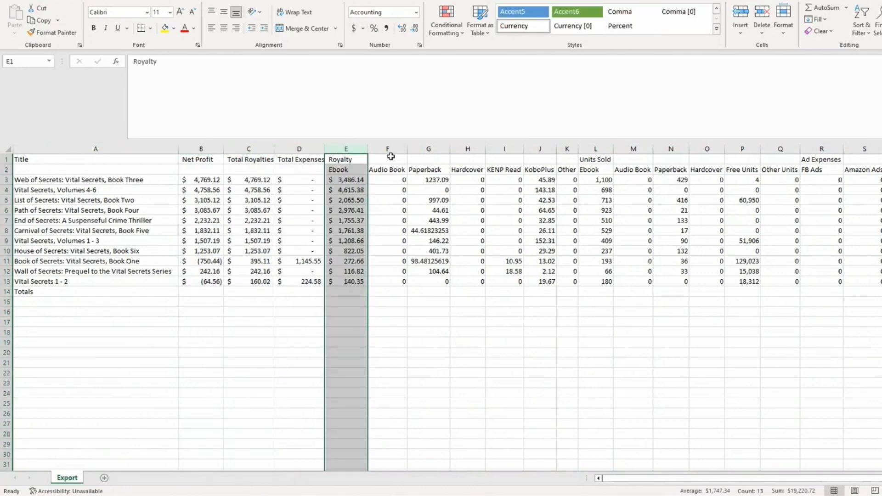
{"action": "left_click_drag", "start_coordinate": [388, 160], "coordinate": [542, 159]}
{"action": "left_click_drag", "start_coordinate": [388, 149], "coordinate": [540, 149]}
{"action": "left_click", "coordinate": [355, 29]}
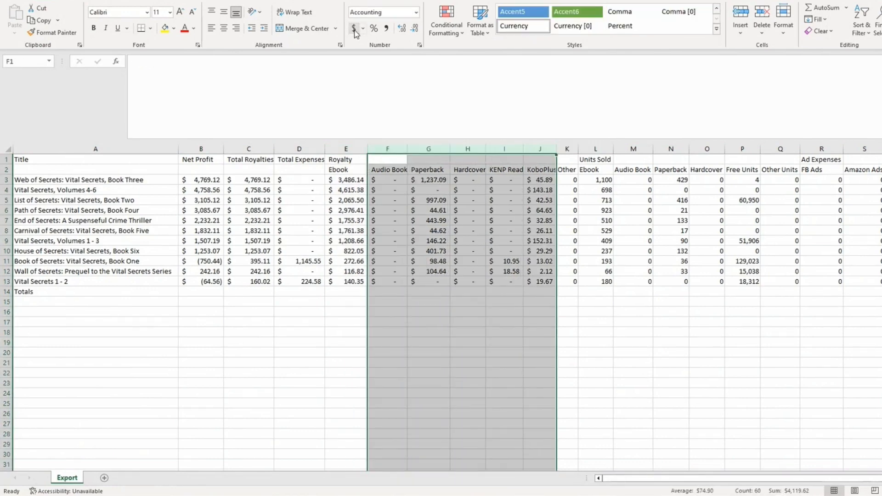
{"action": "left_click", "coordinate": [272, 334]}
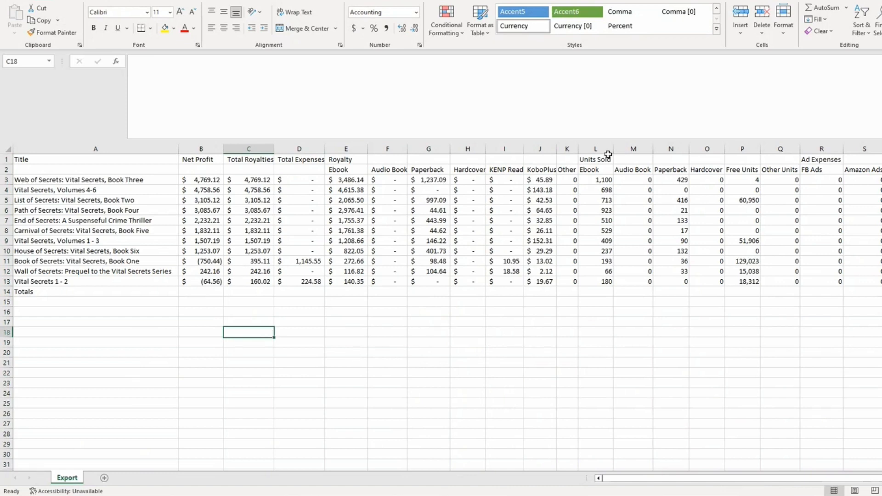
Fill the Units Sold columns L through Q with light green
{"action": "left_click_drag", "start_coordinate": [608, 155], "coordinate": [778, 165]}
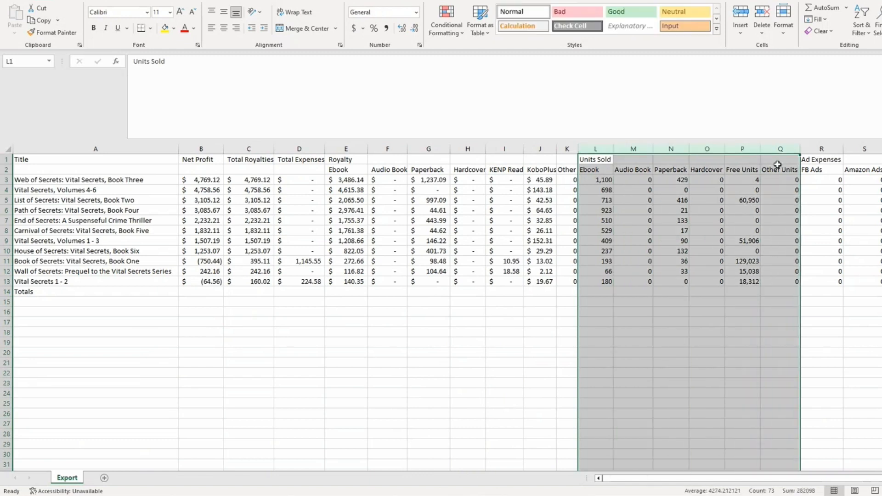
{"action": "left_click", "coordinate": [174, 28]}
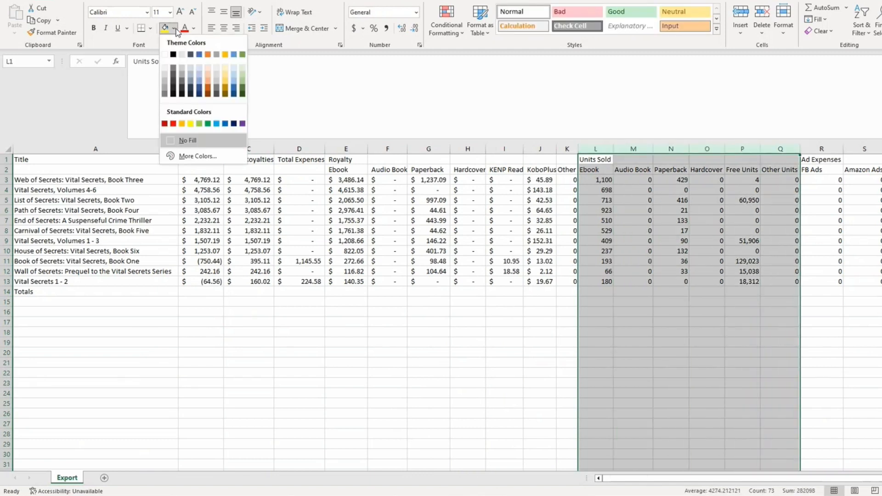
{"action": "left_click", "coordinate": [242, 75]}
{"action": "left_click", "coordinate": [504, 333]}
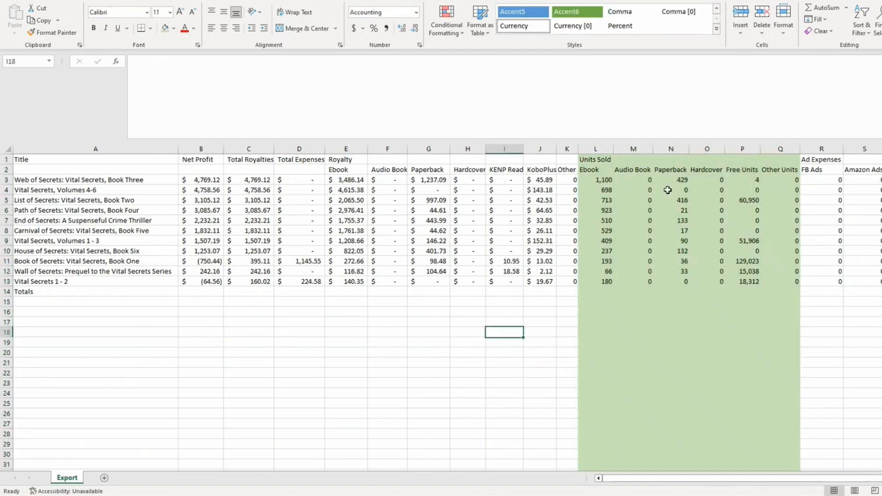
Check Book One's free units and select the unit figures L3 through P13
{"action": "left_click", "coordinate": [746, 263]}
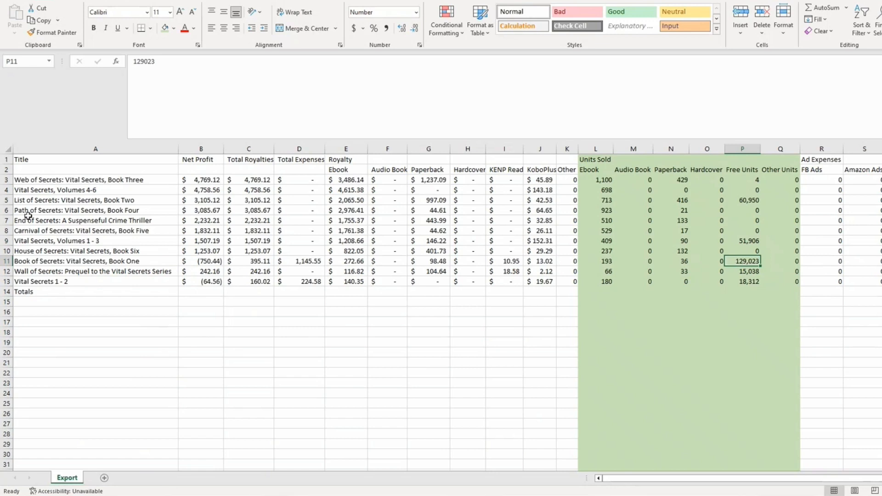
{"action": "left_click", "coordinate": [6, 200]}
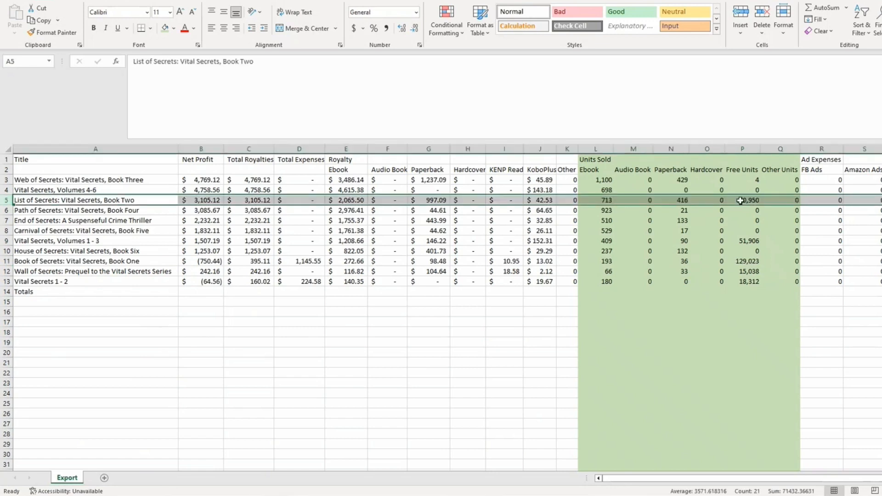
{"action": "left_click", "coordinate": [6, 241]}
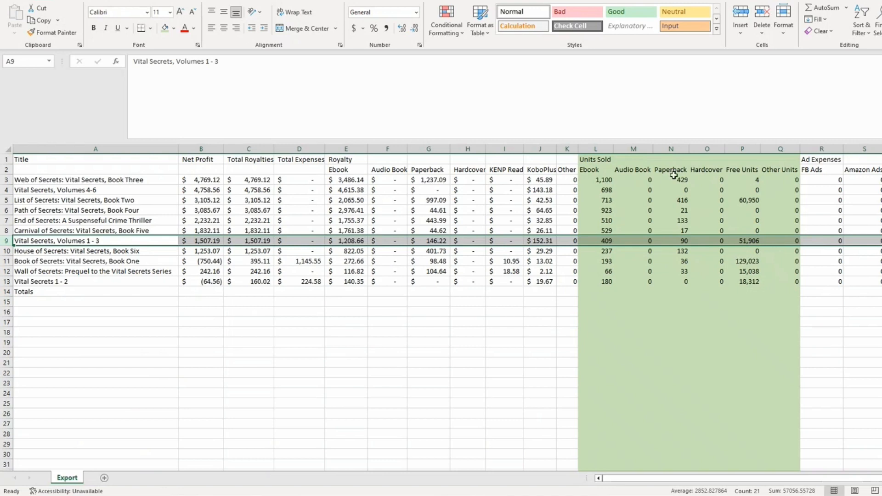
{"action": "left_click_drag", "start_coordinate": [611, 180], "coordinate": [754, 278]}
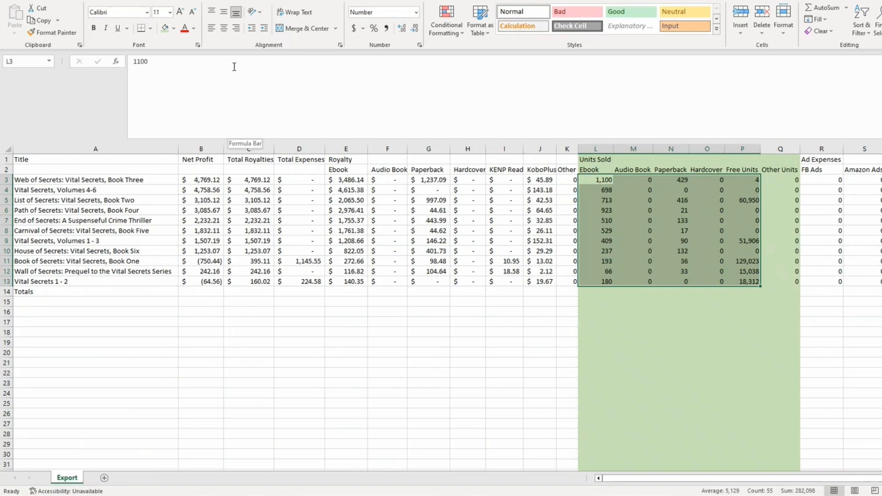
Insert column R with =SUM(L3:Q3) filled down under a TOTAL UNITS heading
{"action": "left_click", "coordinate": [822, 149]}
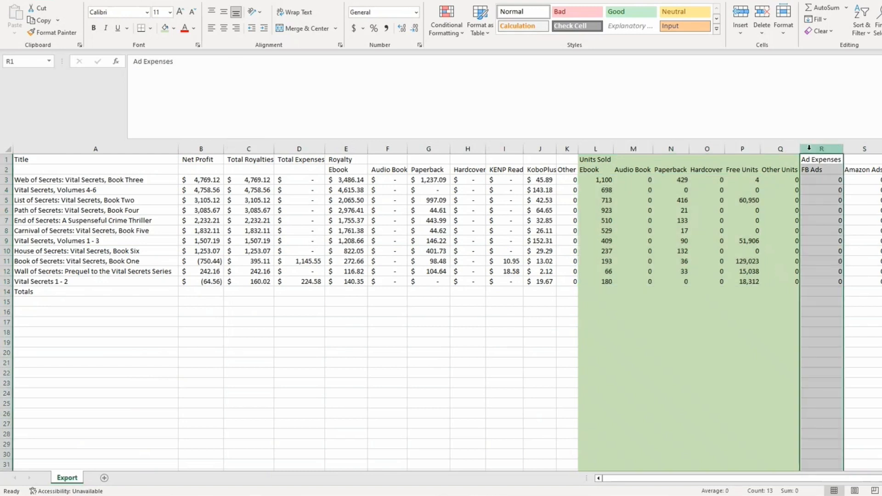
{"action": "right_click", "coordinate": [821, 149]}
{"action": "left_click", "coordinate": [837, 252]}
{"action": "left_click", "coordinate": [825, 177]}
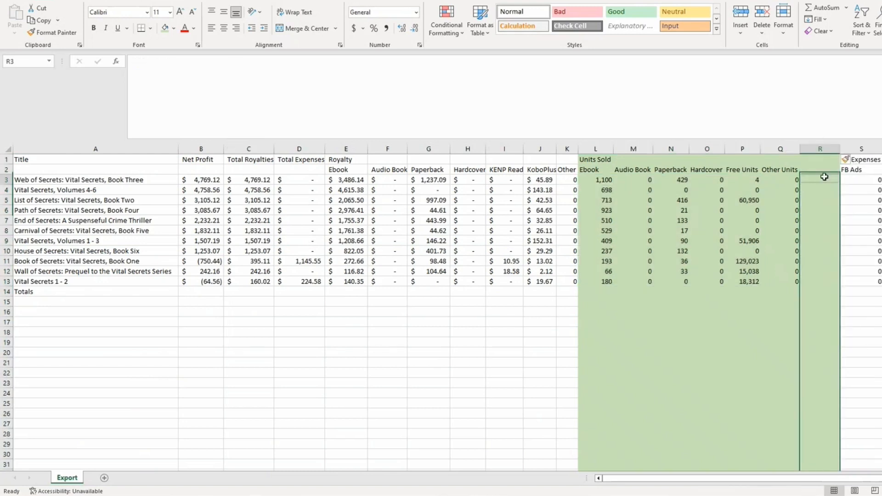
{"action": "type", "text": "=sum("}
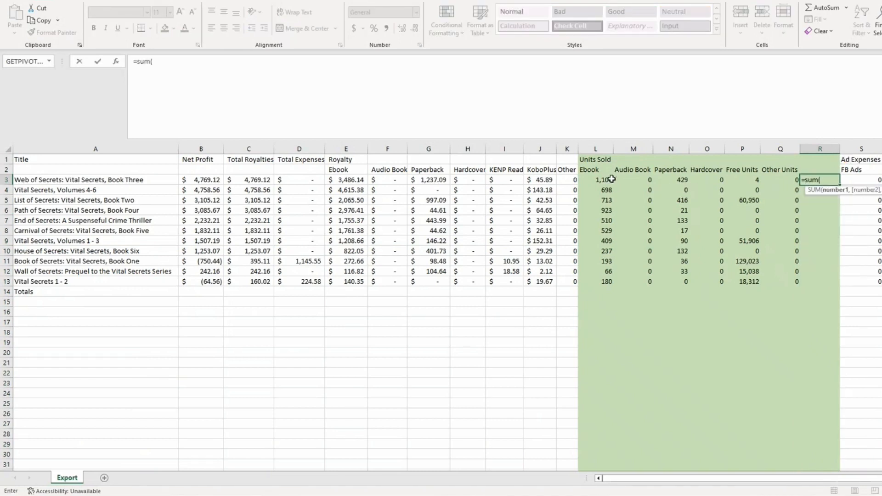
{"action": "left_click_drag", "start_coordinate": [609, 180], "coordinate": [771, 182]}
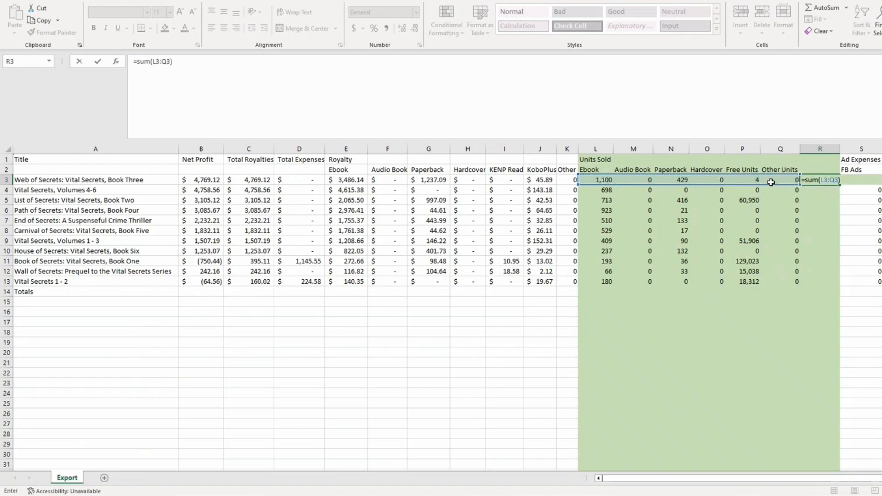
{"action": "key", "text": "Return"}
{"action": "left_click", "coordinate": [836, 180]}
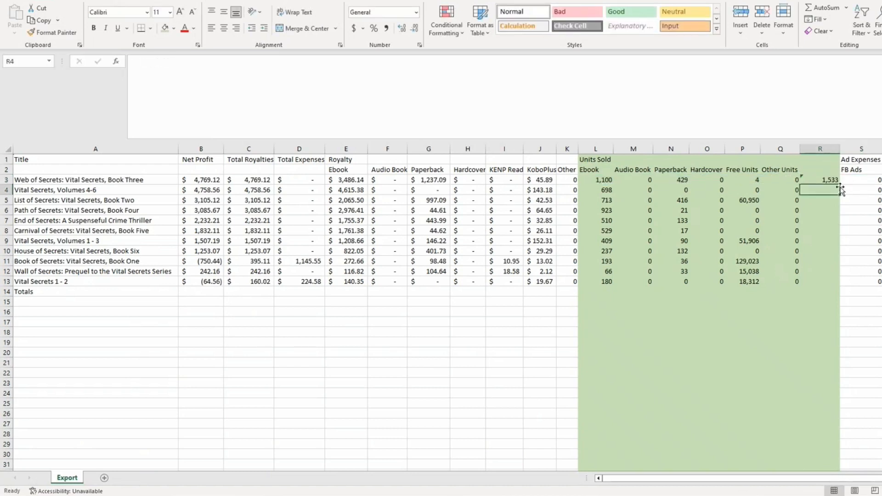
{"action": "double_click", "coordinate": [840, 185]}
{"action": "left_click", "coordinate": [829, 169]}
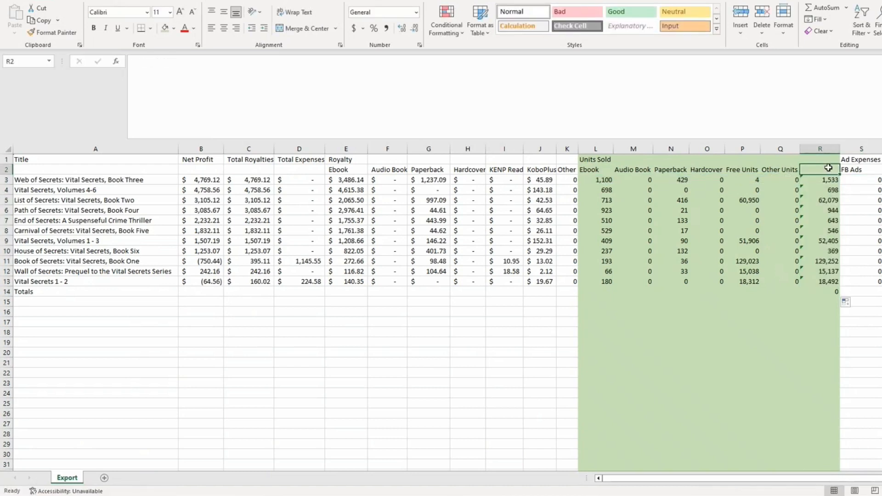
{"action": "type", "text": "TOTAL UNITS"}
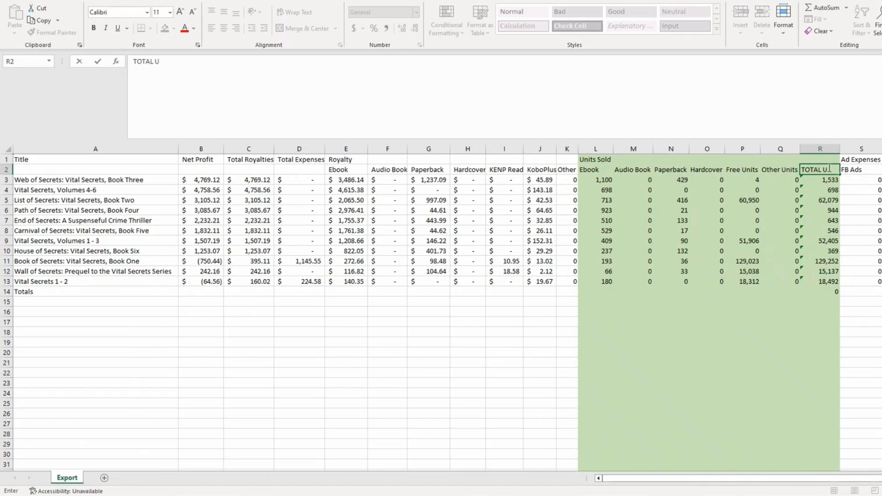
{"action": "left_click", "coordinate": [780, 322]}
Hide columns B through Q and S through V
{"action": "left_click_drag", "start_coordinate": [780, 148], "coordinate": [359, 148]}
{"action": "right_click", "coordinate": [206, 164]}
{"action": "left_click", "coordinate": [209, 339]}
{"action": "right_click", "coordinate": [328, 221]}
{"action": "left_click", "coordinate": [356, 396]}
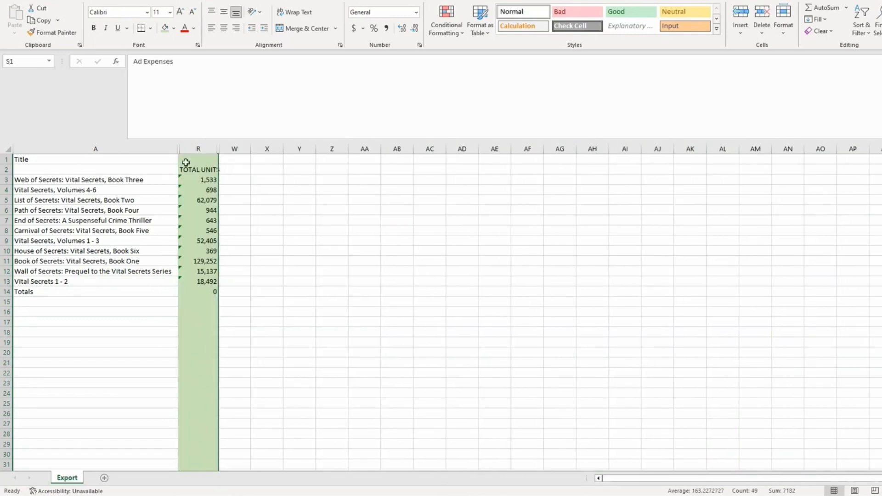
Widen column R to fit TOTAL UNITS, then highlight 'Book One' in A11's title
{"action": "left_click_drag", "start_coordinate": [219, 149], "coordinate": [231, 149]}
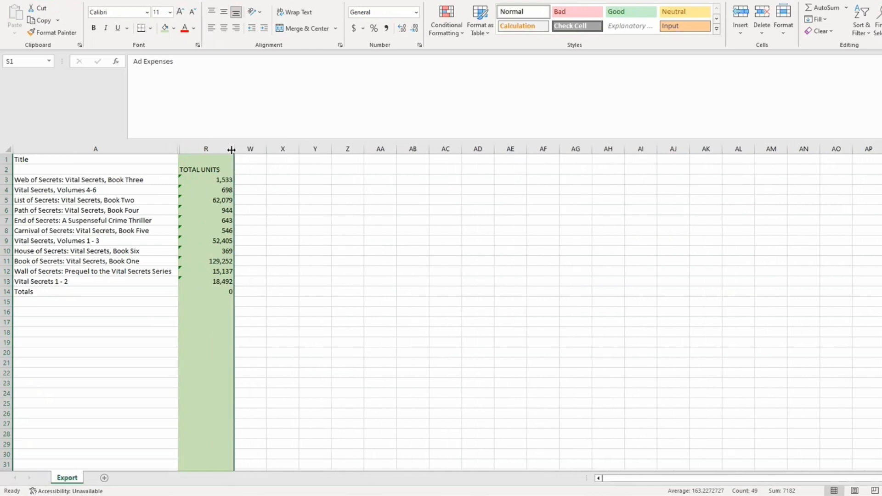
{"action": "left_click", "coordinate": [124, 262]}
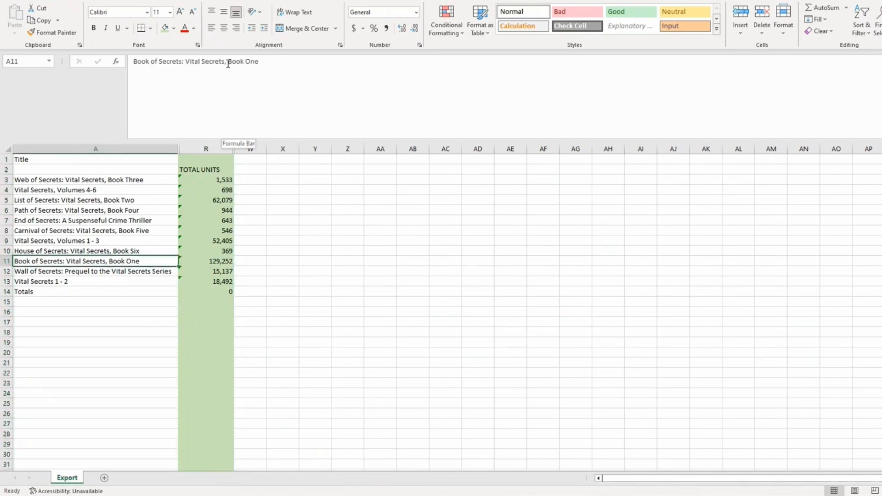
{"action": "left_click_drag", "start_coordinate": [228, 62], "coordinate": [264, 65]}
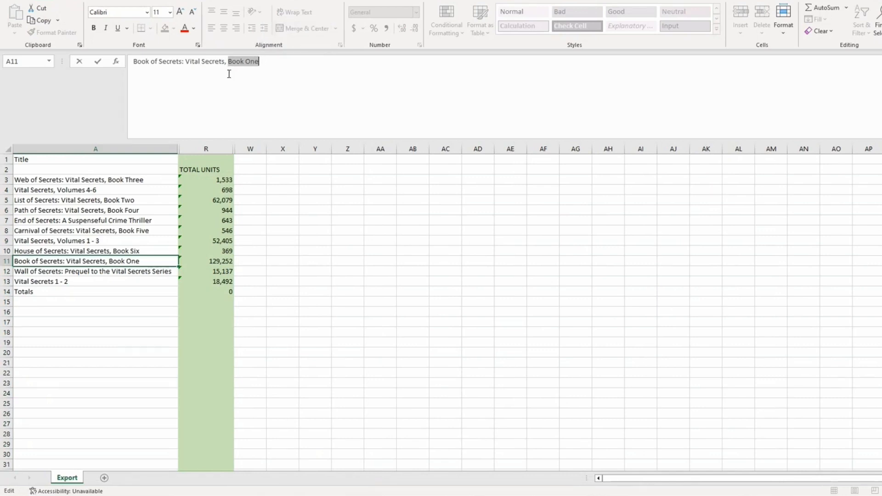
{"action": "left_click", "coordinate": [109, 317]}
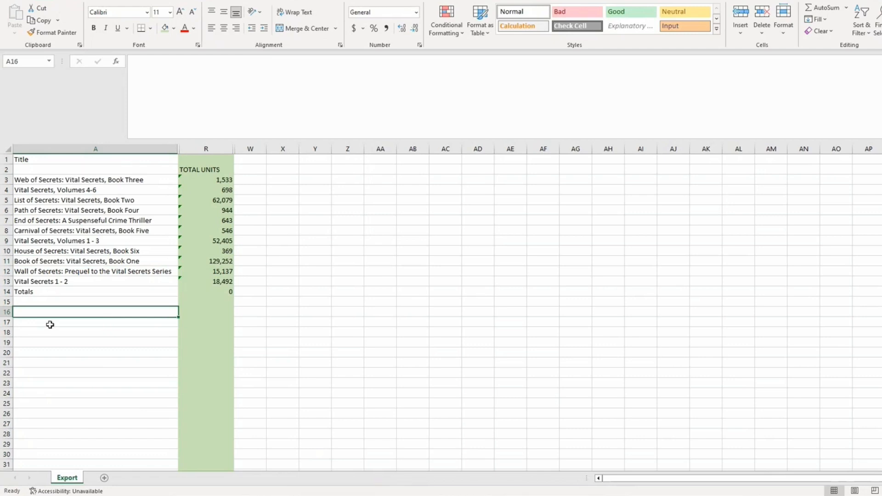
Enter Book, List, Web, Path, Carnival, House and End in cells A18 to A24
{"action": "left_click_drag", "start_coordinate": [48, 334], "coordinate": [61, 320]}
{"action": "type", "text": "Book"}
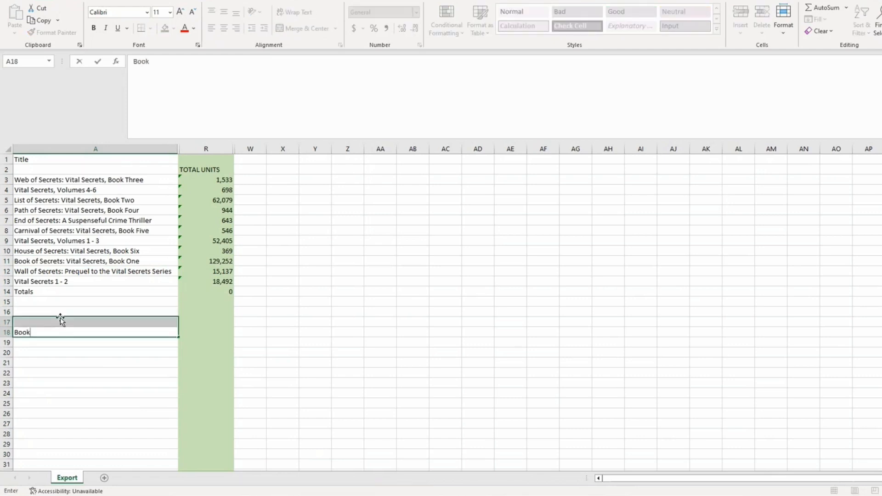
{"action": "left_click", "coordinate": [32, 340]}
{"action": "type", "text": "List"}
{"action": "key", "text": "Return"}
{"action": "type", "text": "We"}
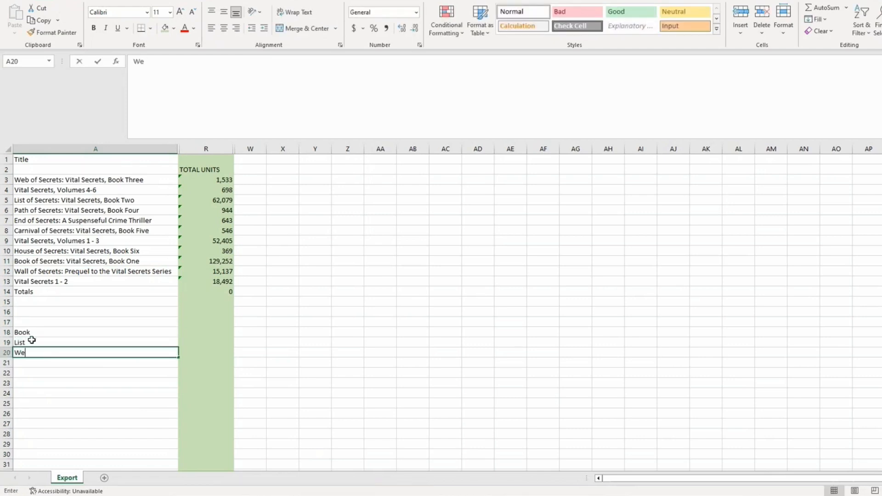
{"action": "type", "text": "b"}
{"action": "key", "text": "Return"}
{"action": "type", "text": "Path"}
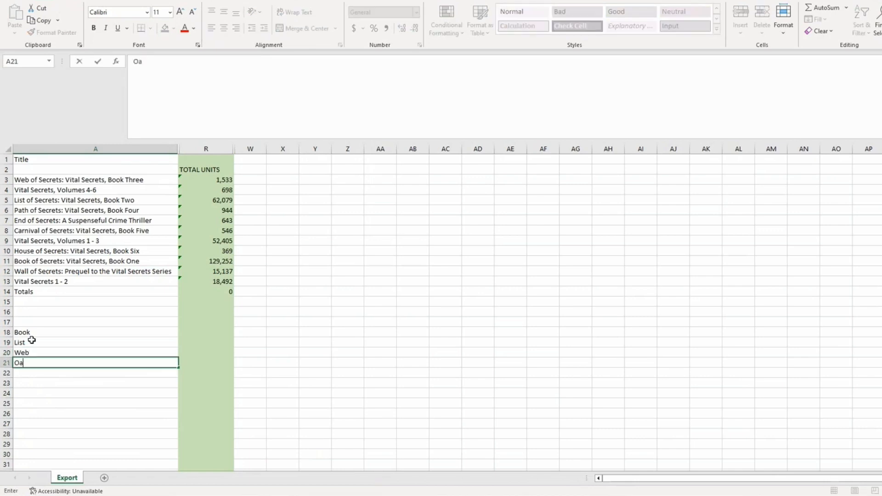
{"action": "key", "text": "Return"}
{"action": "type", "text": "Carnival"}
{"action": "key", "text": "Return"}
{"action": "type", "text": "House"}
{"action": "key", "text": "Return"}
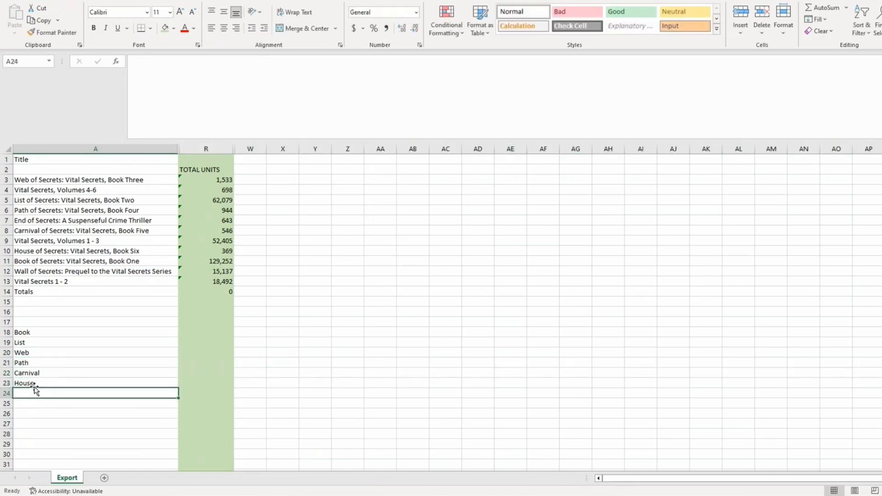
{"action": "type", "text": "End"}
{"action": "left_click", "coordinate": [208, 333]}
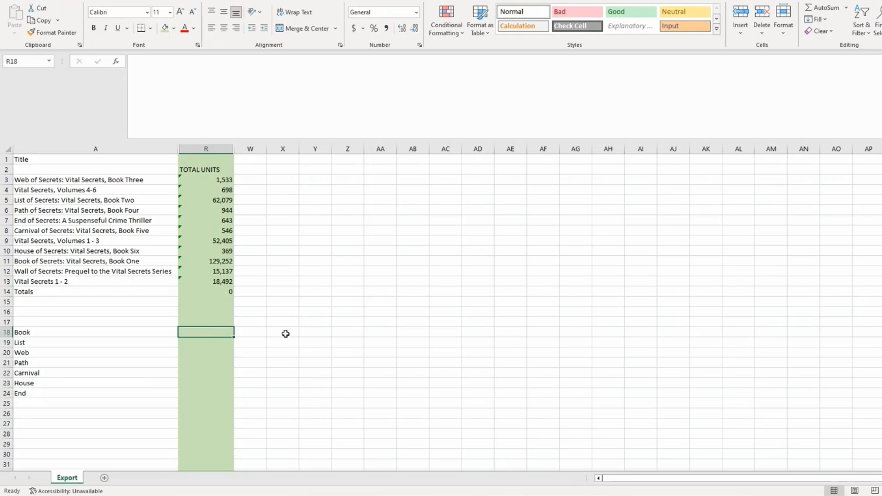
{"action": "left_click", "coordinate": [46, 332]}
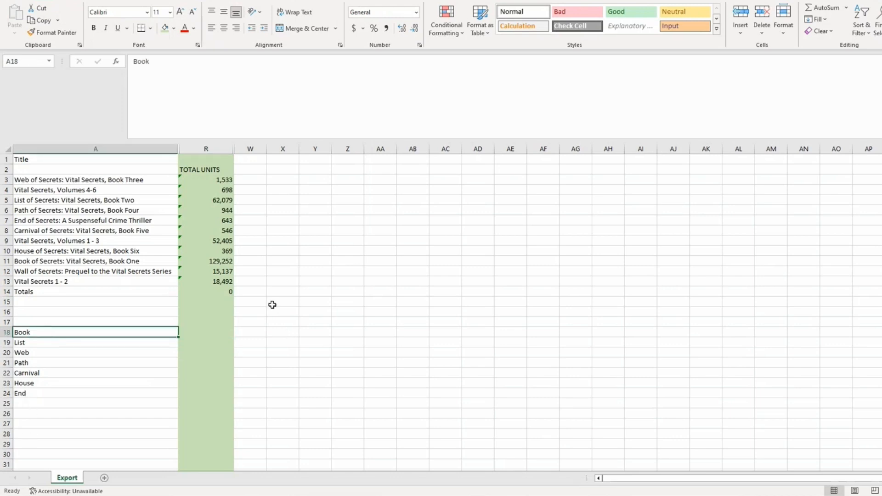
Type the headings B2B in W17 and Throughout in X17
{"action": "left_click", "coordinate": [256, 323]}
{"action": "type", "text": "B2B"}
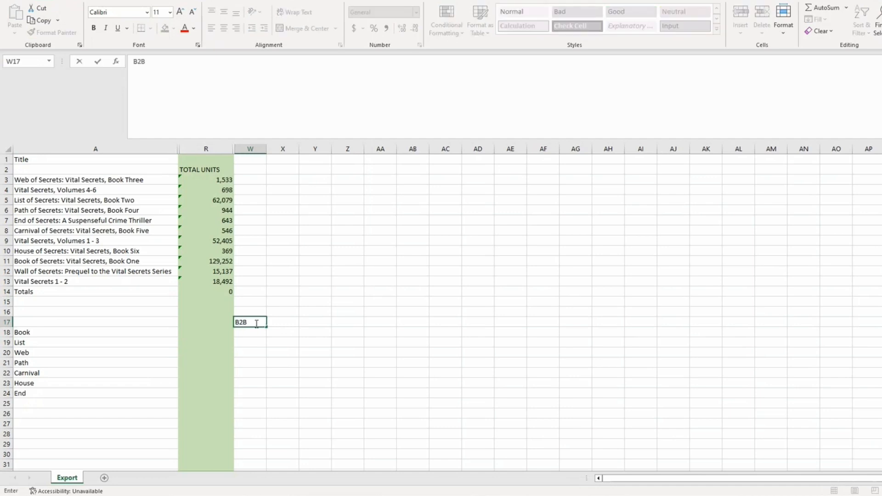
{"action": "key", "text": "Tab"}
{"action": "type", "text": "Throu"}
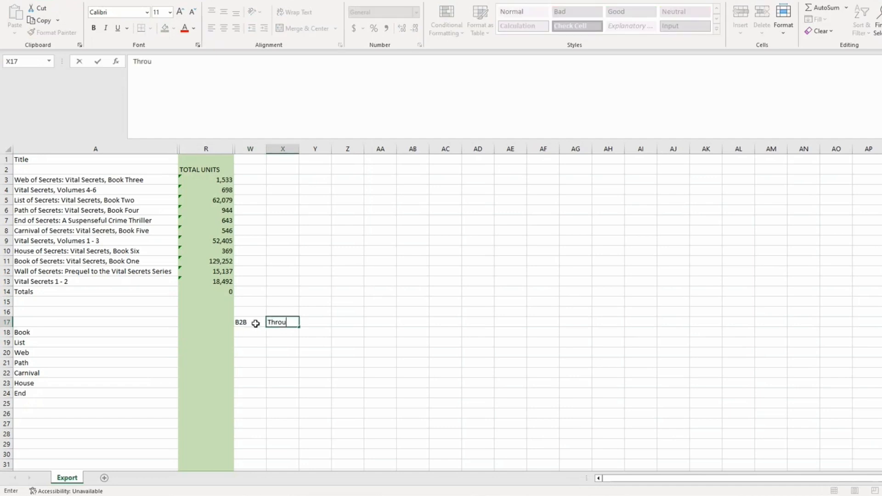
{"action": "key", "text": "BackSpace"}
{"action": "type", "text": "ghout"}
{"action": "key", "text": "Return"}
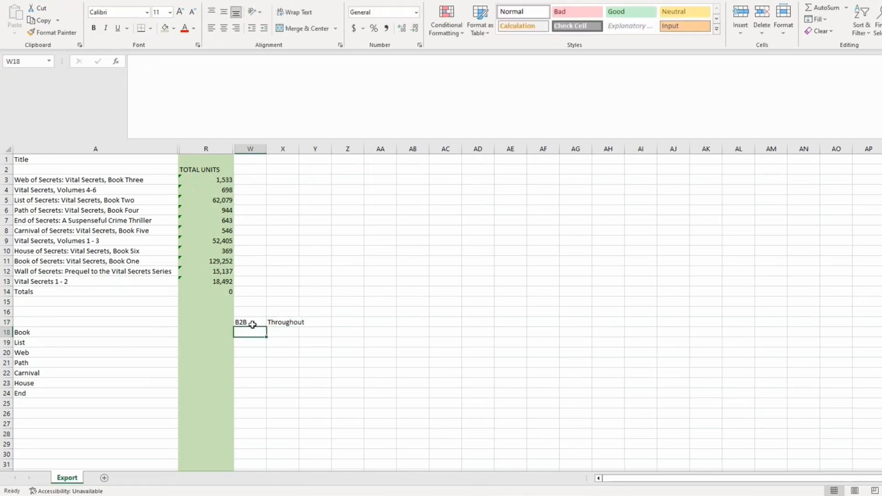
Link R18, R19, R20 to R11, R5, R3, showing 129,252, 62,079 and 1,533
{"action": "left_click", "coordinate": [224, 331]}
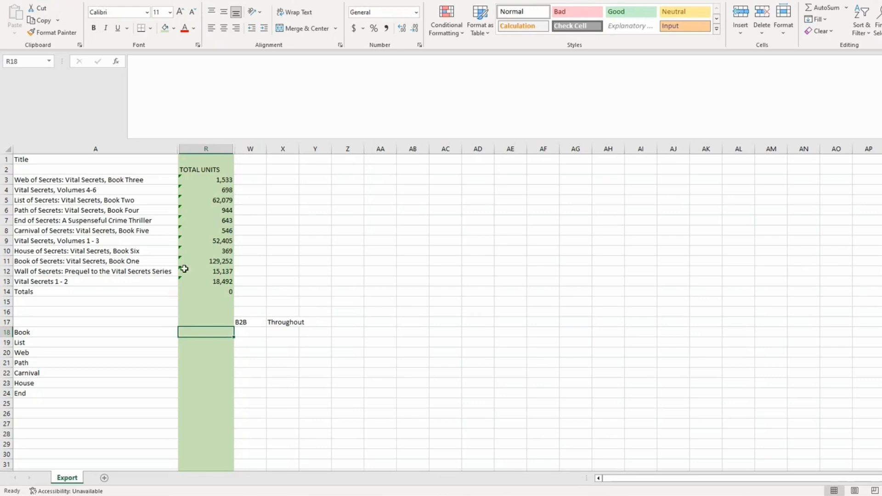
{"action": "type", "text": "="}
{"action": "left_click", "coordinate": [209, 261]}
{"action": "key", "text": "Return"}
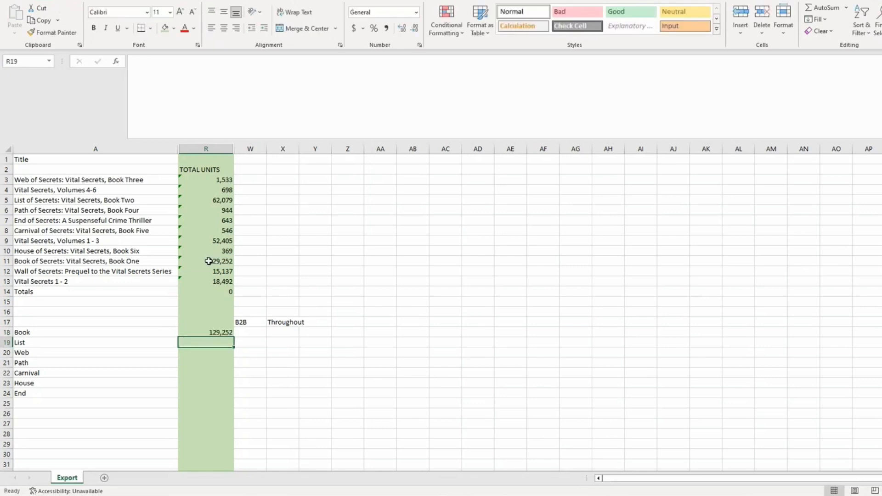
{"action": "type", "text": "="}
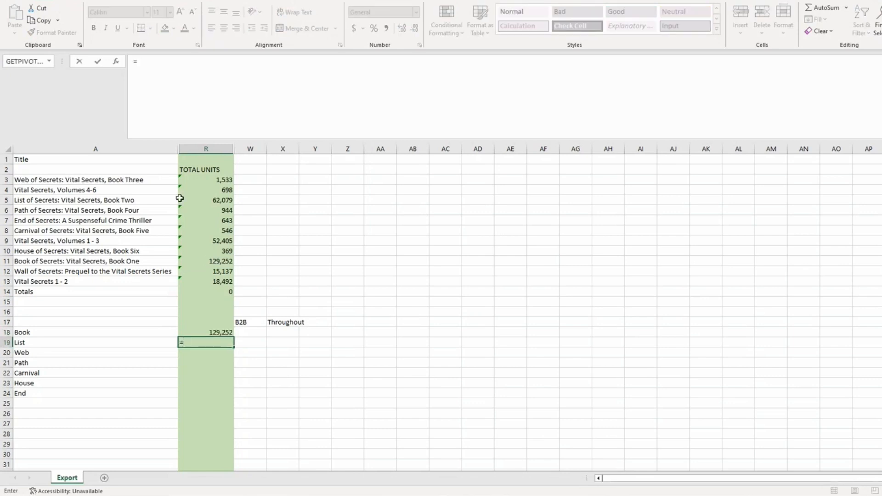
{"action": "left_click", "coordinate": [202, 198]}
{"action": "key", "text": "Return"}
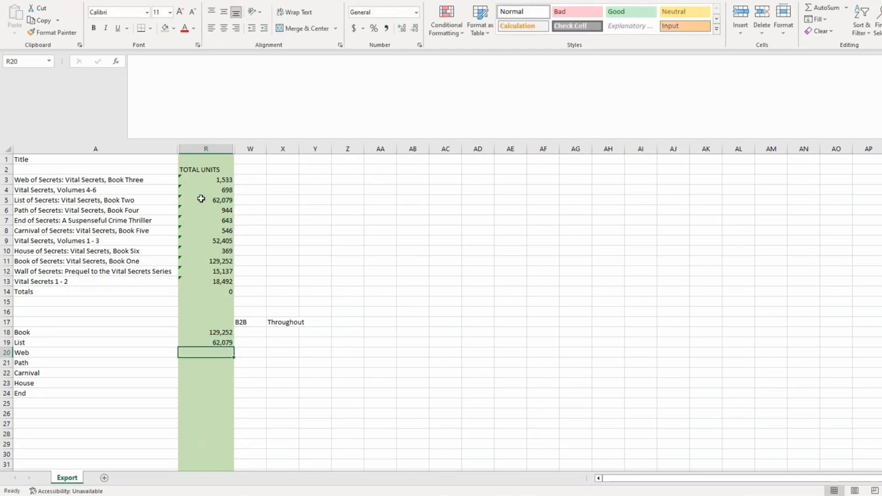
{"action": "type", "text": "="}
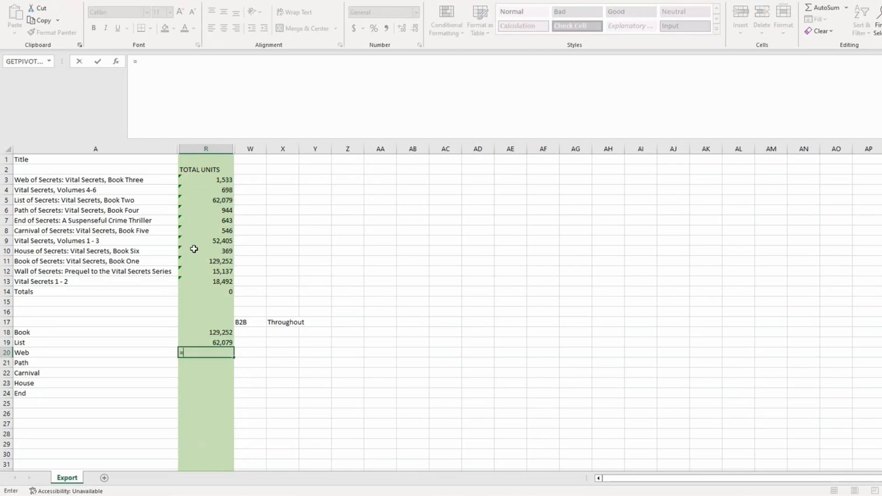
{"action": "left_click", "coordinate": [225, 179]}
{"action": "key", "text": "Return"}
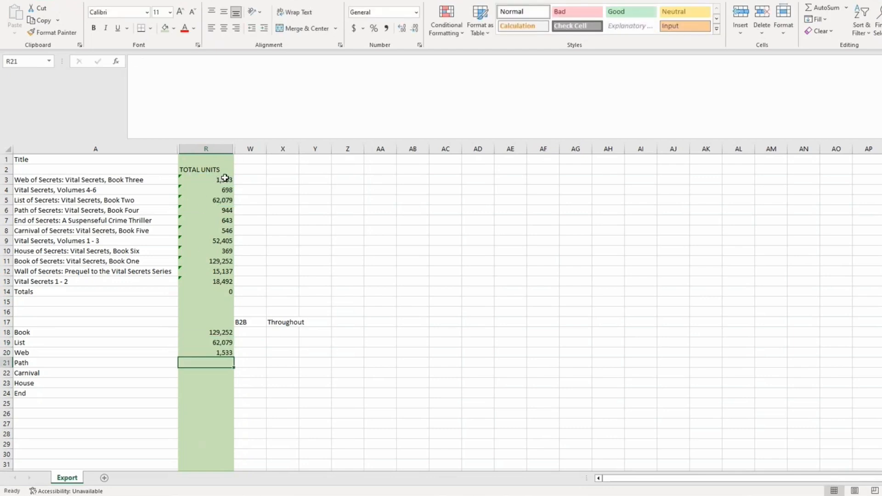
Link R21 to R24 to R6, R8, R10, R7, showing 944, 546, 369 and 643
{"action": "type", "text": "="}
{"action": "left_click", "coordinate": [213, 210]}
{"action": "key", "text": "Return"}
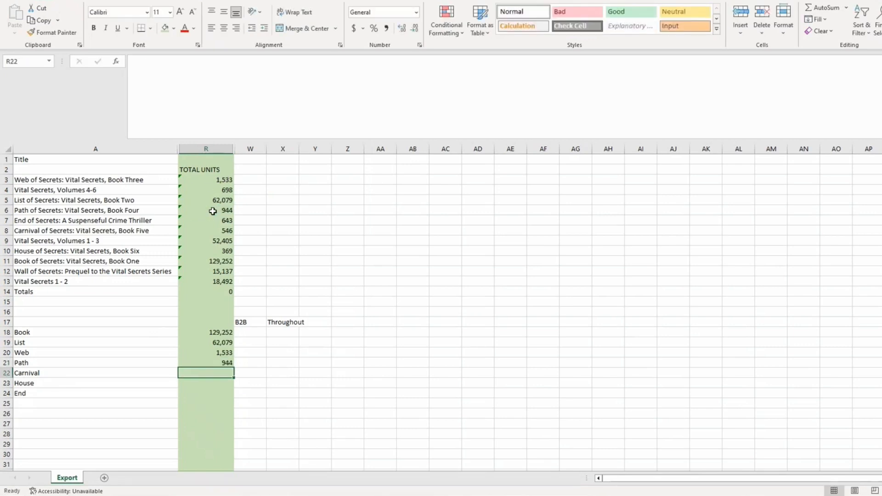
{"action": "type", "text": "="}
{"action": "left_click", "coordinate": [205, 233]}
{"action": "key", "text": "Return"}
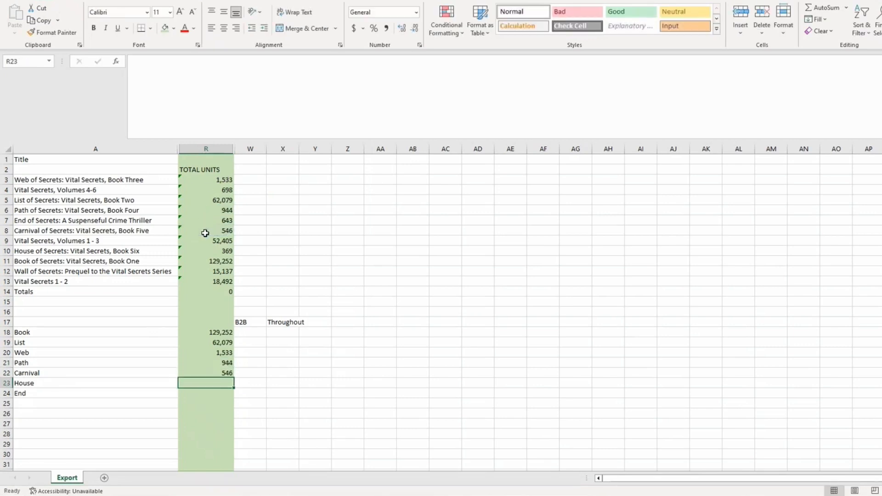
{"action": "type", "text": "="}
{"action": "left_click", "coordinate": [213, 251]}
{"action": "key", "text": "Return"}
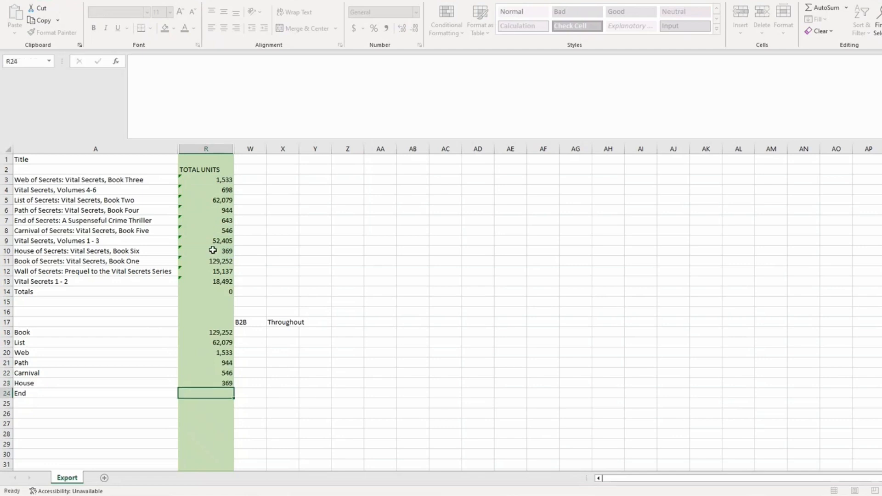
{"action": "type", "text": "="}
{"action": "left_click", "coordinate": [227, 221]}
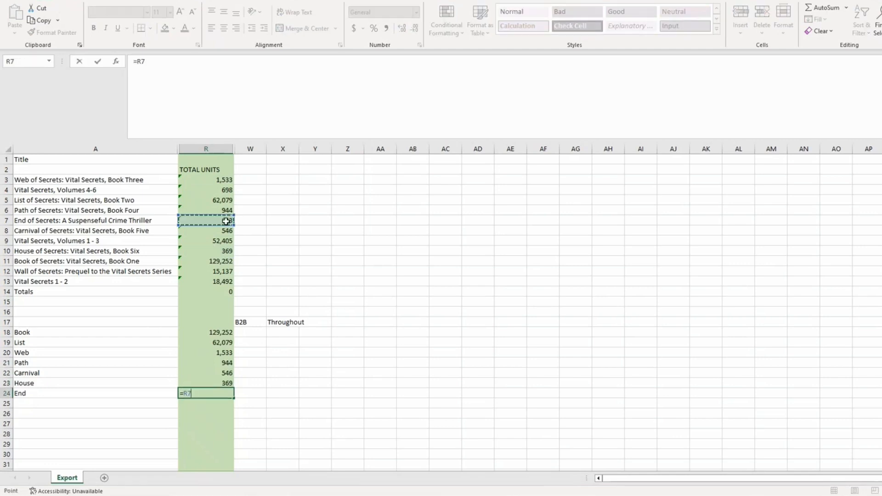
{"action": "key", "text": "Return"}
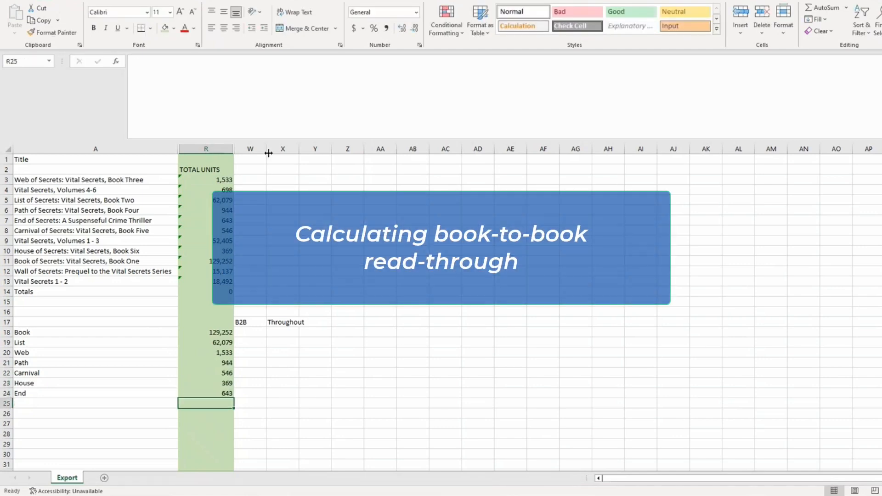
Widen column W and enter 100% for Book in both W18 and X18
{"action": "left_click_drag", "start_coordinate": [269, 153], "coordinate": [311, 153]}
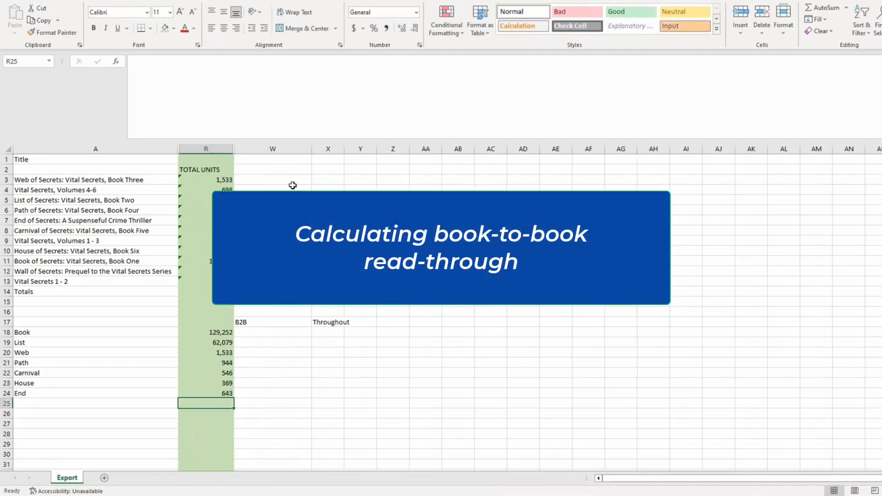
{"action": "left_click", "coordinate": [271, 334]}
{"action": "type", "text": "100"}
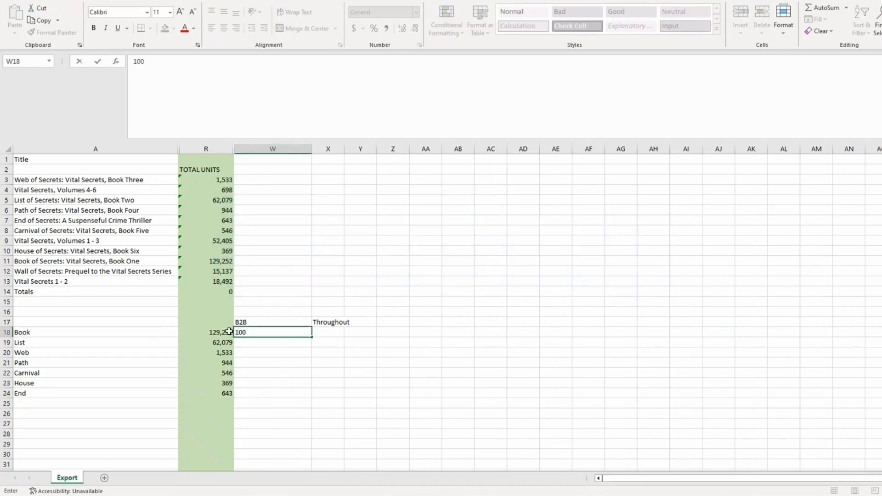
{"action": "type", "text": "%"}
{"action": "key", "text": "Tab"}
{"action": "left_click", "coordinate": [309, 333]}
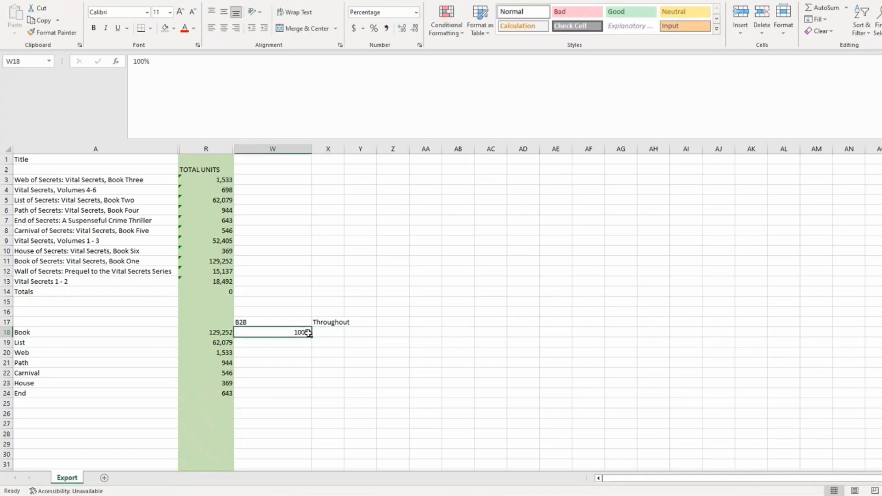
{"action": "left_click_drag", "start_coordinate": [308, 333], "coordinate": [341, 339]}
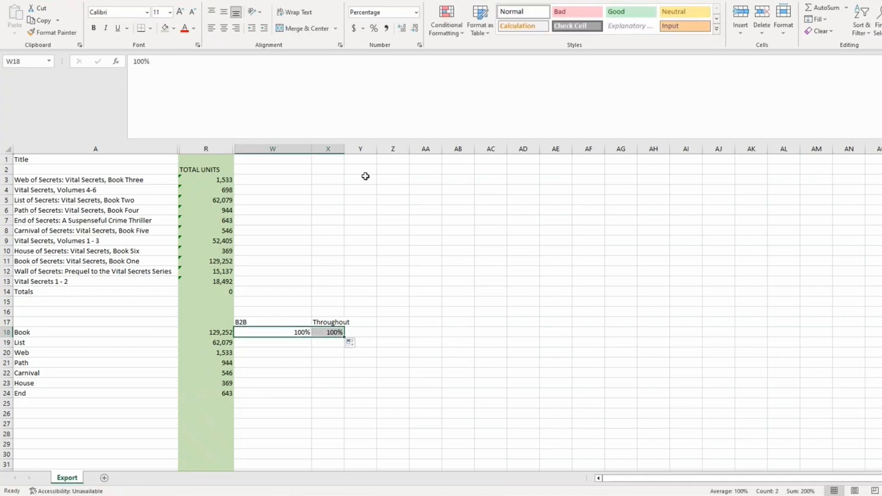
Widen column X and select the Throughout cells X17 to X25
{"action": "left_click_drag", "start_coordinate": [345, 148], "coordinate": [362, 148]}
{"action": "left_click", "coordinate": [241, 321]}
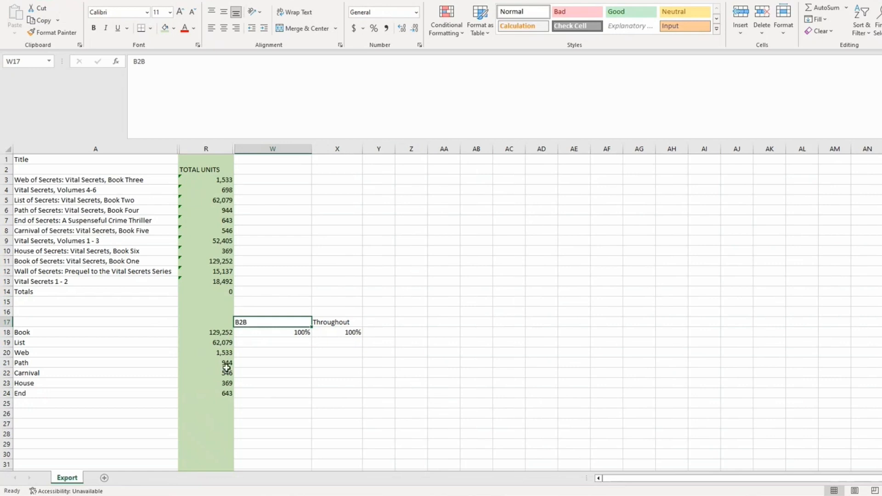
{"action": "left_click_drag", "start_coordinate": [350, 322], "coordinate": [352, 404]}
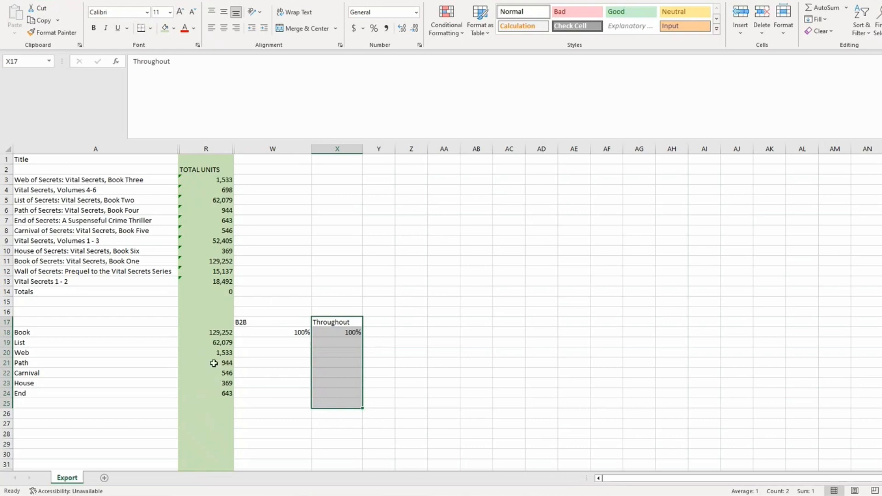
{"action": "left_click", "coordinate": [276, 343]}
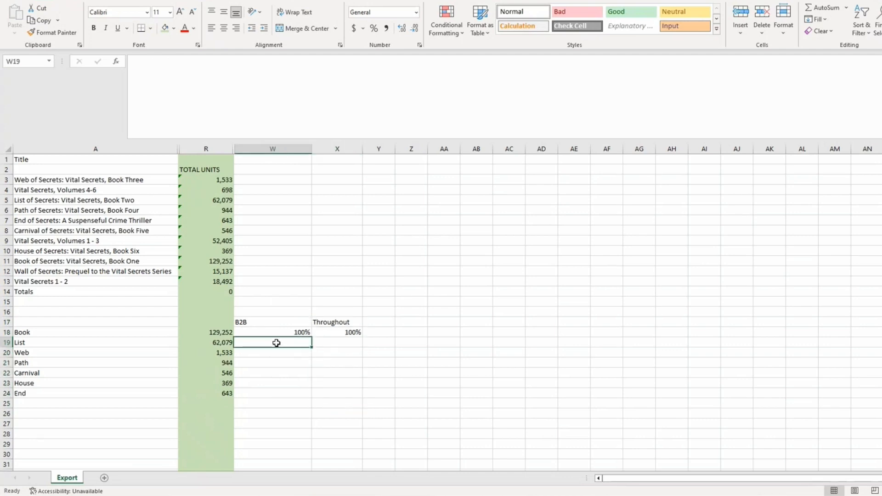
Enter =R19/R18 in W19 and format columns W:X as two-decimal percentages
{"action": "type", "text": "="}
{"action": "left_click", "coordinate": [223, 344]}
{"action": "type", "text": "/"}
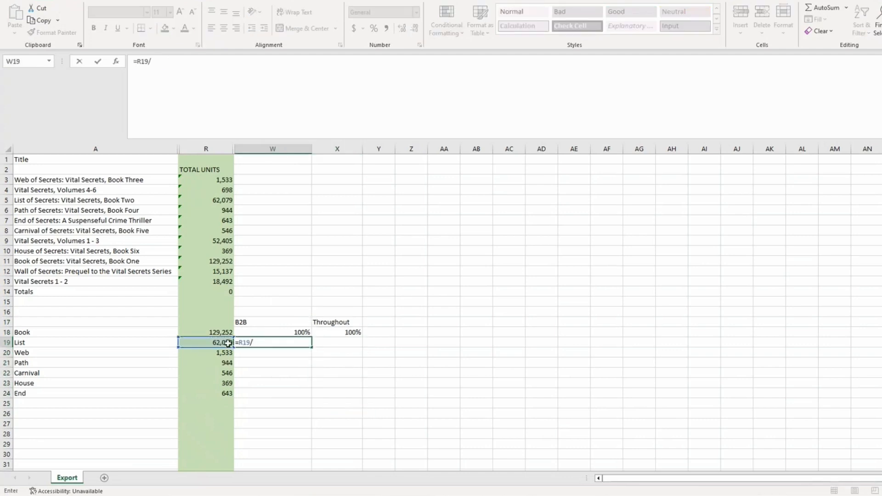
{"action": "left_click", "coordinate": [226, 332]}
{"action": "key", "text": "Return"}
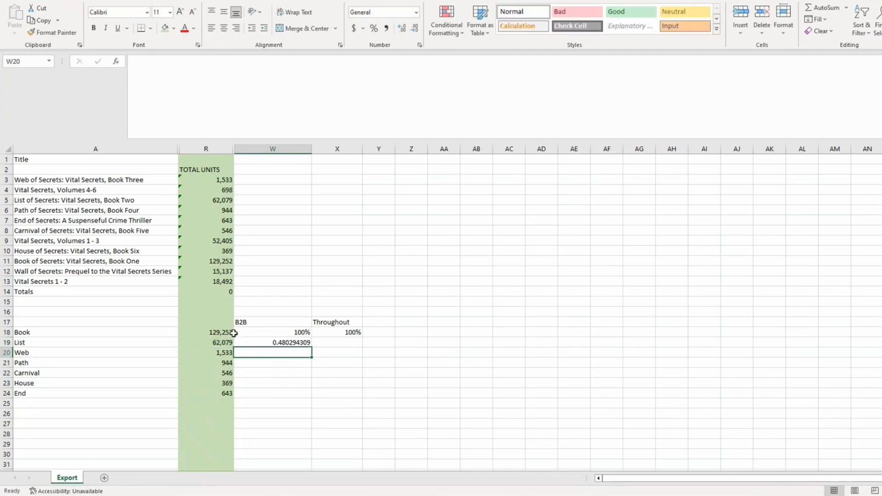
{"action": "left_click_drag", "start_coordinate": [299, 149], "coordinate": [348, 157]}
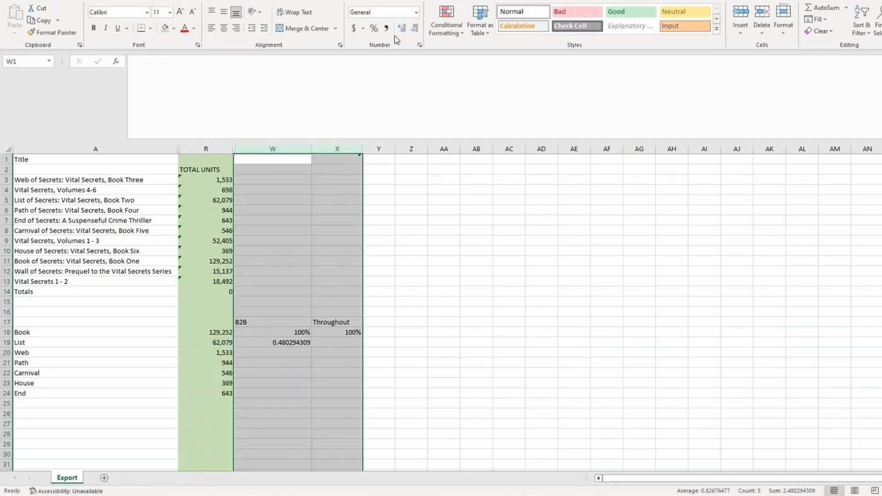
{"action": "left_click", "coordinate": [374, 28]}
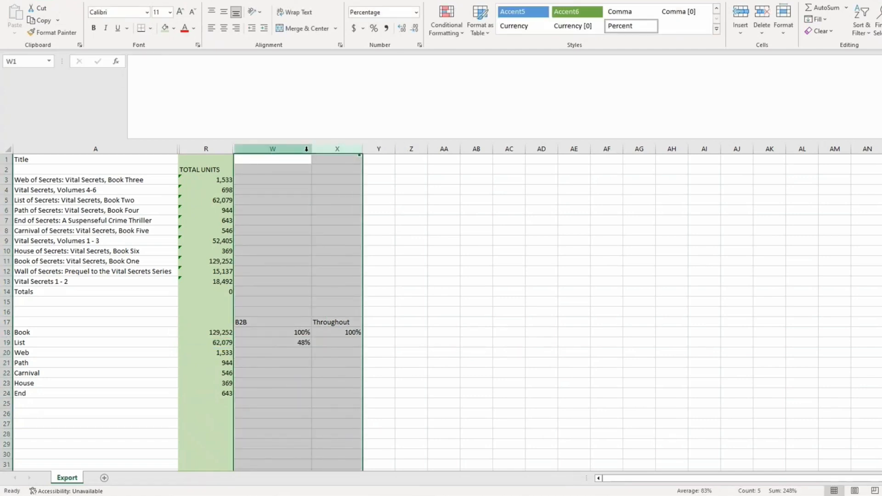
{"action": "left_click", "coordinate": [402, 28]}
{"action": "left_click", "coordinate": [402, 28]}
Enter B2B ratios for Web, Path and Carnival: 2.47%, 61.58% and 57.84%
{"action": "left_click", "coordinate": [296, 352]}
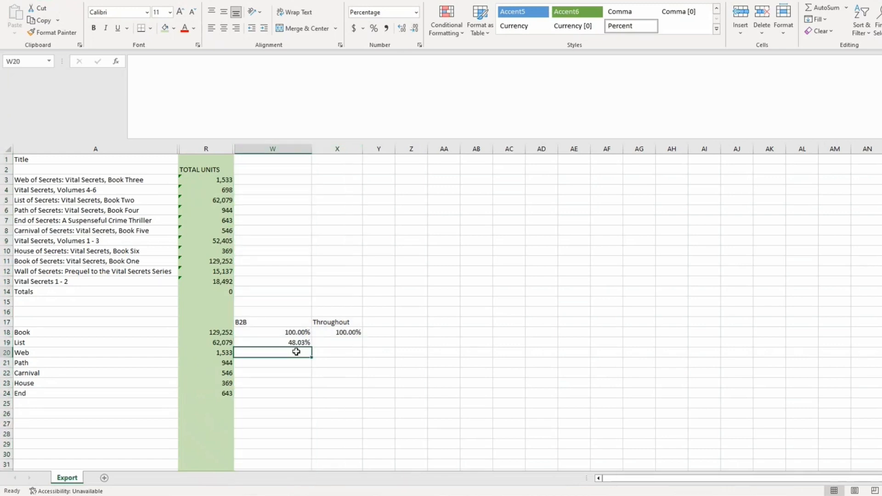
{"action": "type", "text": "="}
{"action": "left_click", "coordinate": [229, 352]}
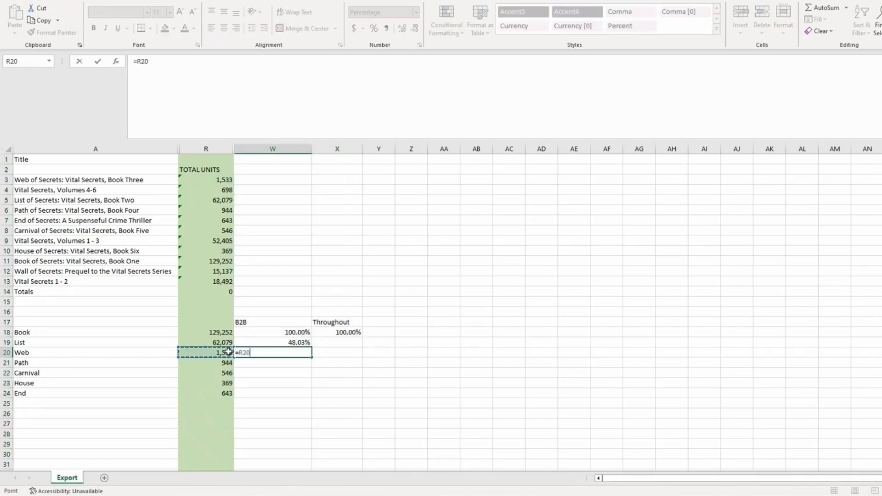
{"action": "type", "text": "/"}
{"action": "left_click", "coordinate": [228, 342]}
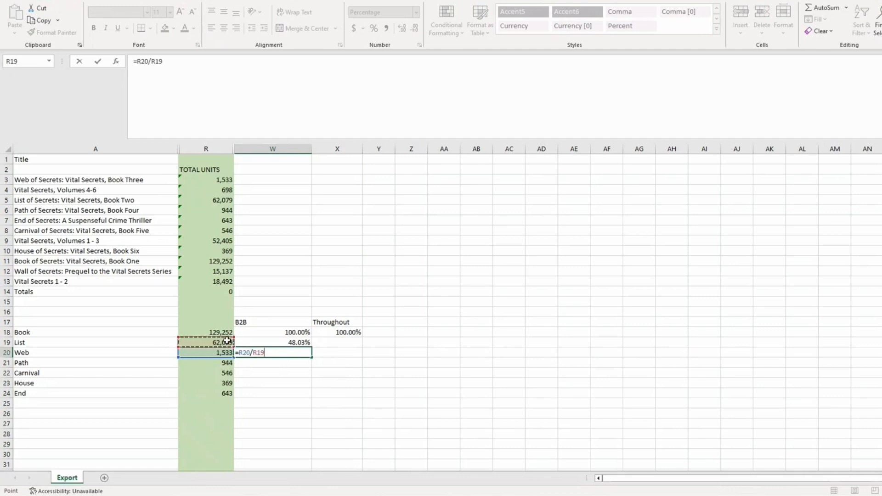
{"action": "key", "text": "Return"}
{"action": "type", "text": "="}
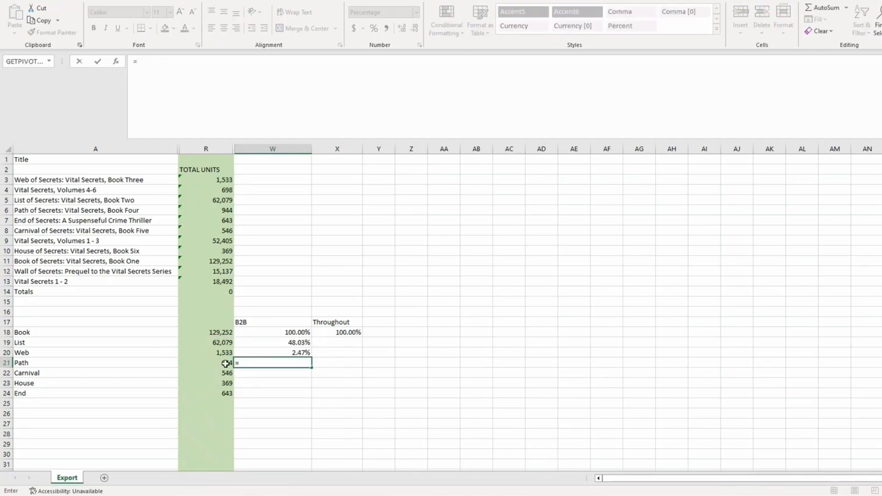
{"action": "left_click", "coordinate": [225, 363]}
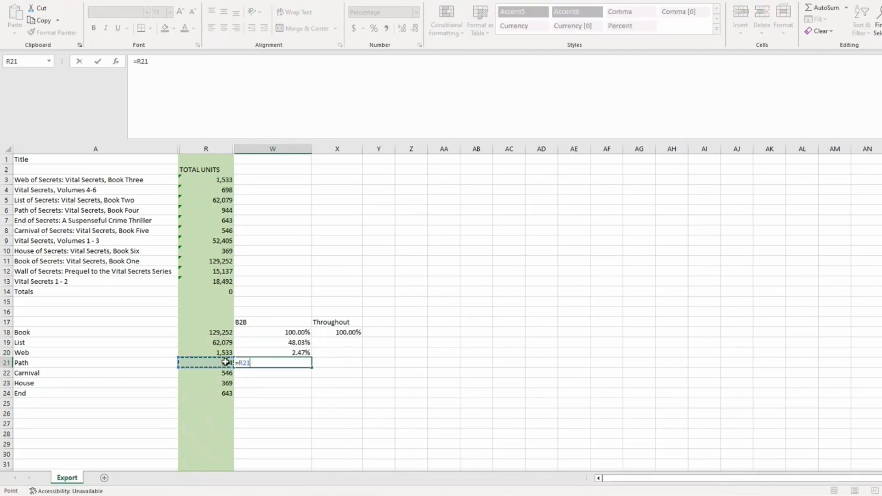
{"action": "type", "text": "/"}
{"action": "left_click", "coordinate": [223, 353]}
{"action": "key", "text": "Return"}
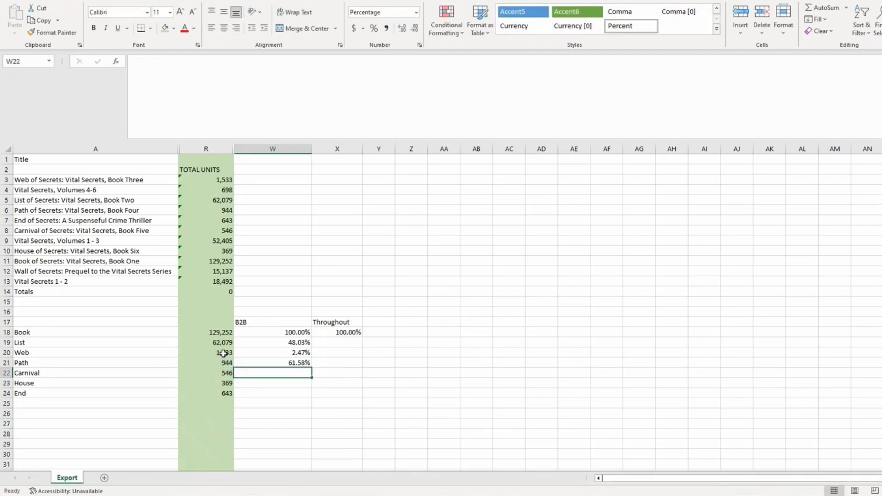
{"action": "type", "text": "="}
{"action": "left_click", "coordinate": [227, 373]}
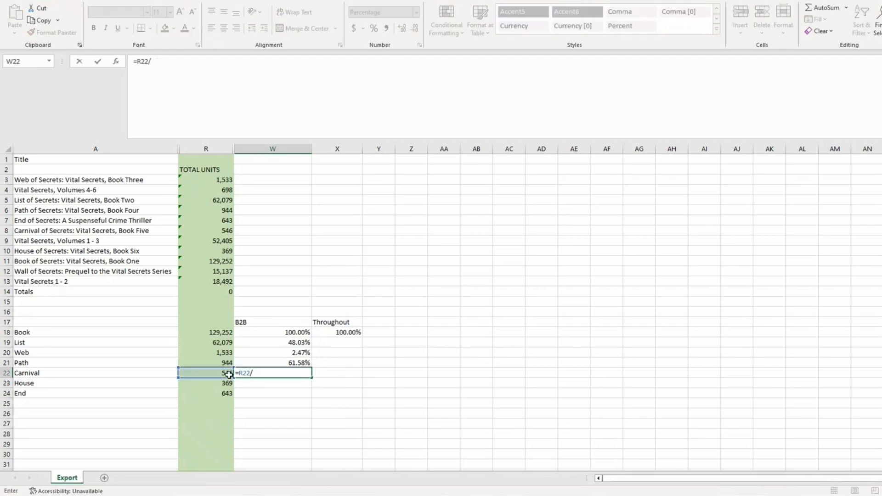
{"action": "type", "text": "/"}
{"action": "left_click", "coordinate": [229, 364]}
{"action": "key", "text": "Return"}
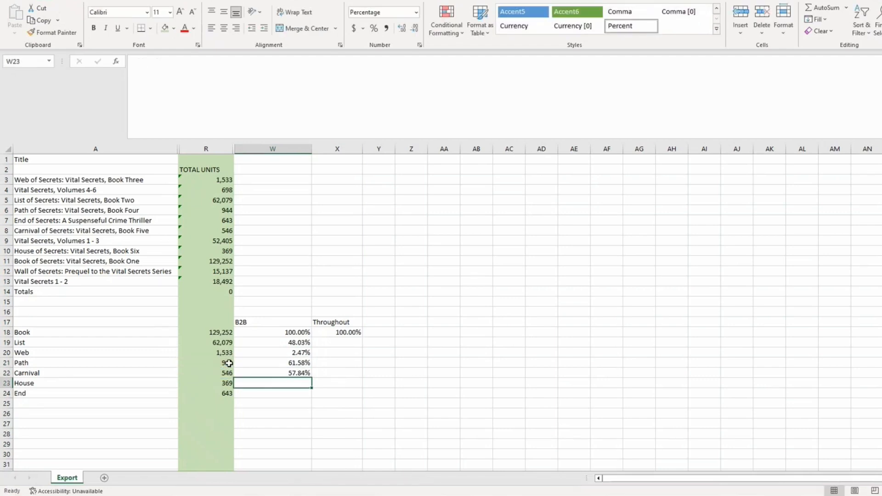
Enter B2B ratios for House and End, giving 67.58% and 174.25%
{"action": "type", "text": "="}
{"action": "left_click", "coordinate": [225, 383]}
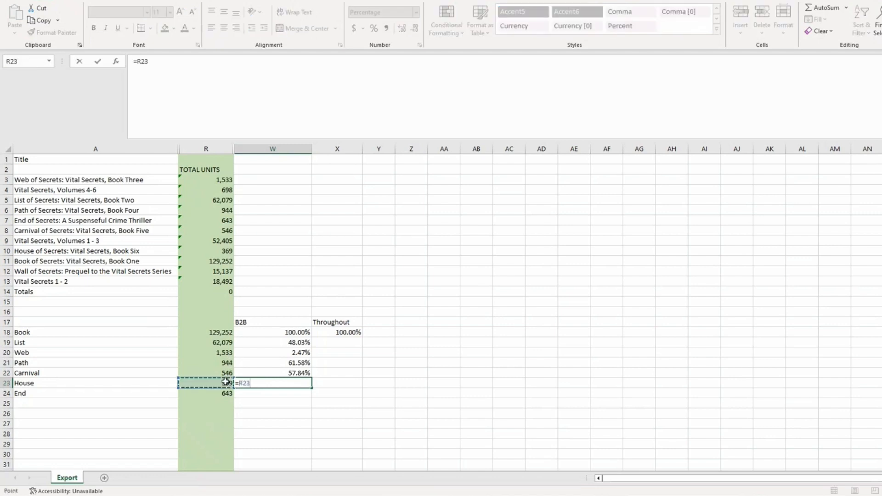
{"action": "type", "text": "/"}
{"action": "left_click", "coordinate": [229, 373]}
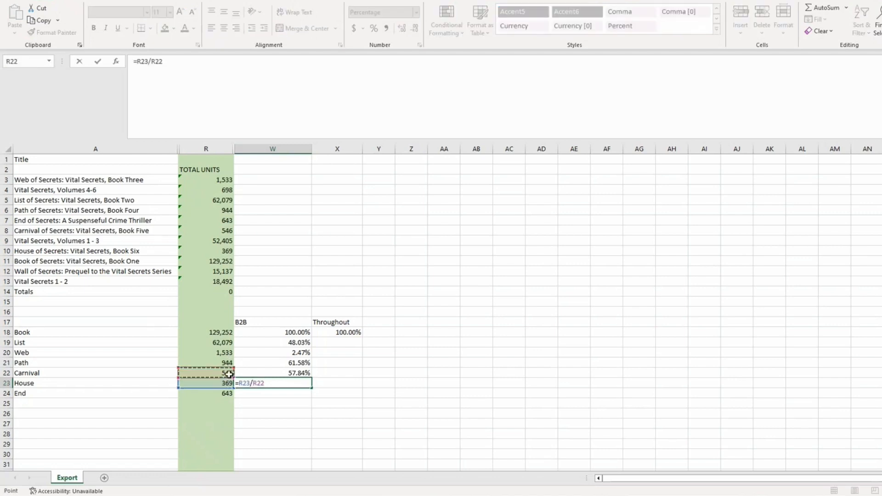
{"action": "key", "text": "Return"}
{"action": "type", "text": "="}
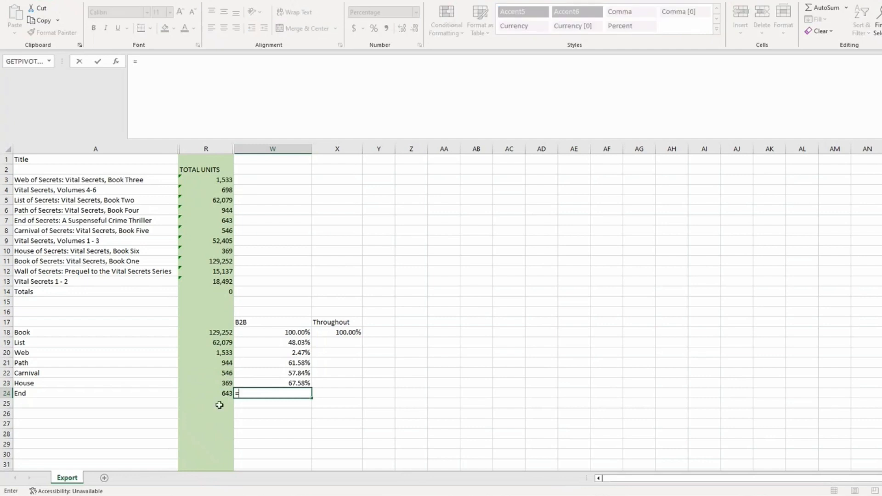
{"action": "left_click", "coordinate": [225, 392]}
{"action": "type", "text": "/"}
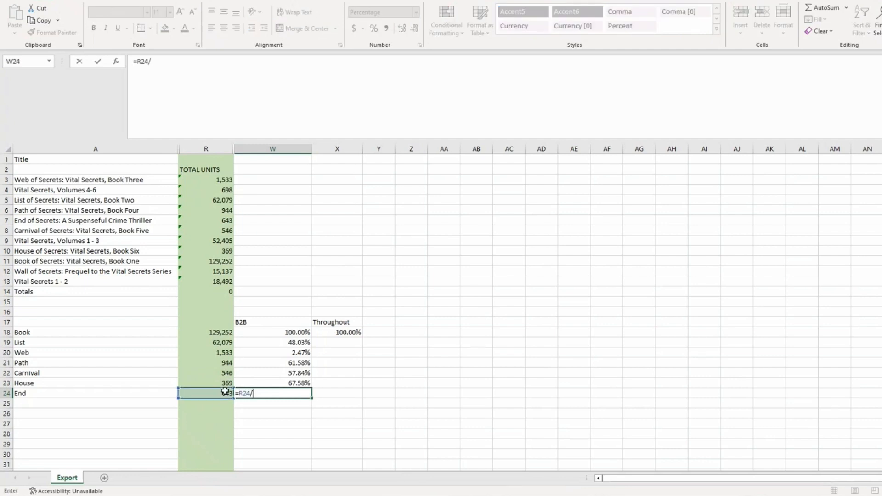
{"action": "left_click", "coordinate": [226, 382]}
{"action": "key", "text": "Return"}
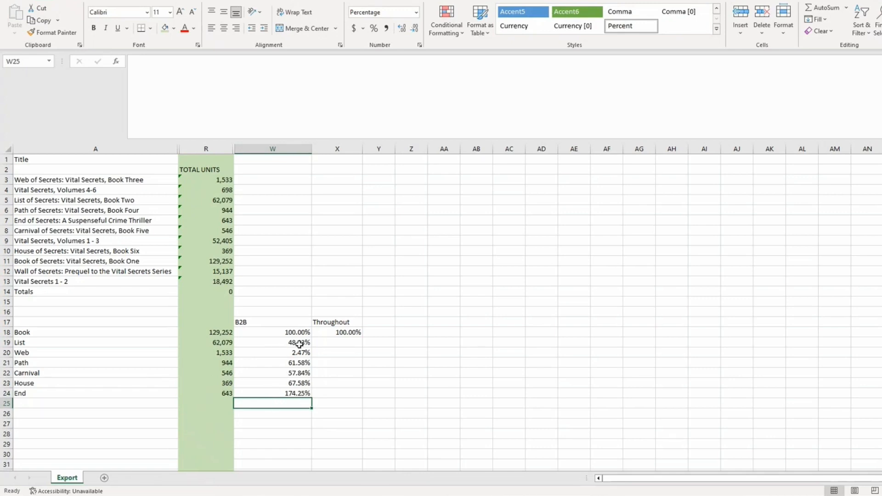
{"action": "left_click_drag", "start_coordinate": [298, 343], "coordinate": [301, 351]}
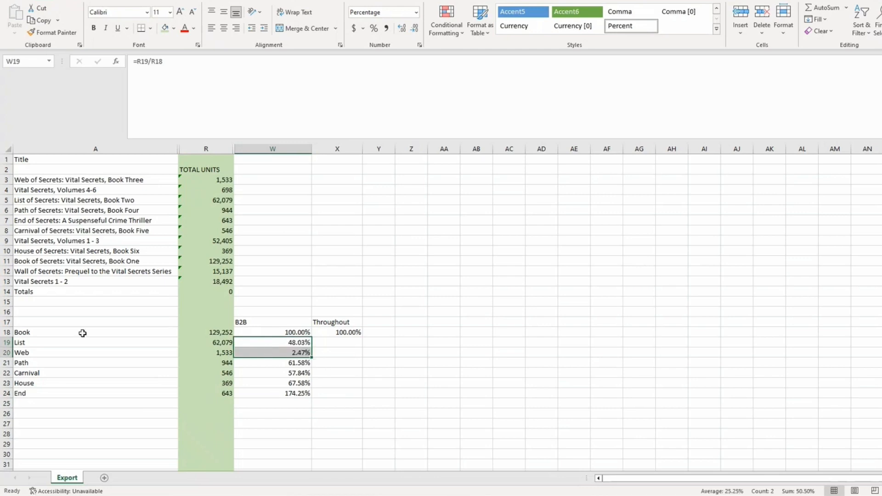
{"action": "left_click", "coordinate": [29, 332]}
{"action": "left_click", "coordinate": [30, 343]}
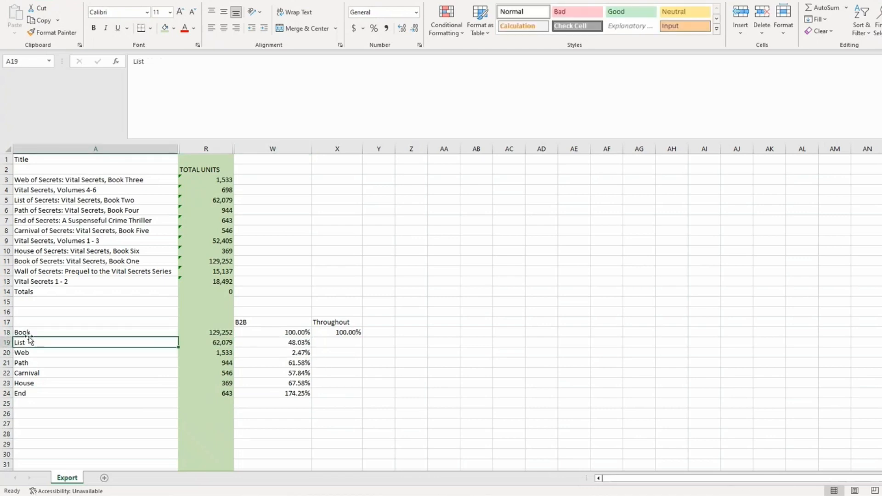
{"action": "left_click", "coordinate": [29, 332]}
{"action": "left_click", "coordinate": [30, 343]}
{"action": "left_click", "coordinate": [253, 342]}
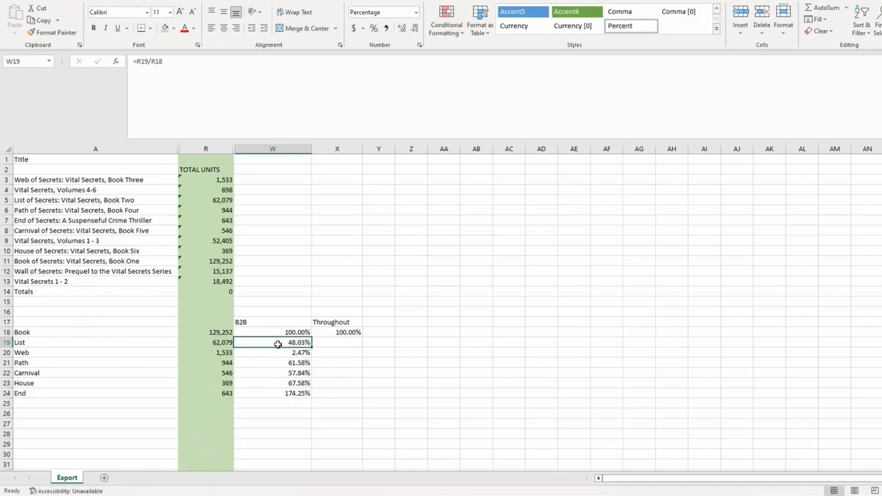
{"action": "left_click", "coordinate": [290, 353]}
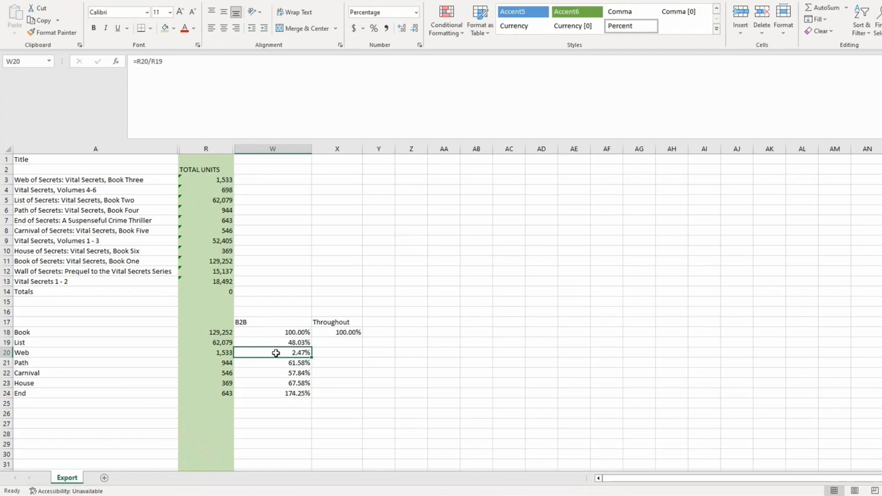
{"action": "left_click", "coordinate": [205, 333]}
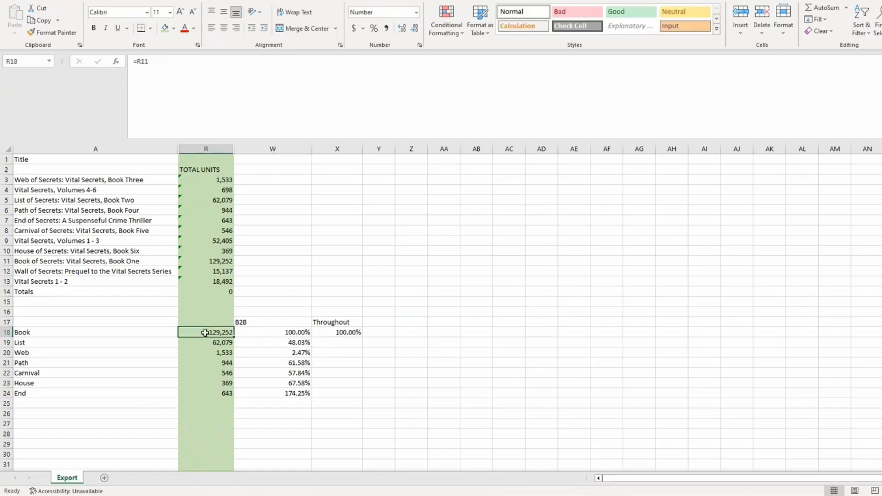
{"action": "left_click", "coordinate": [205, 341]}
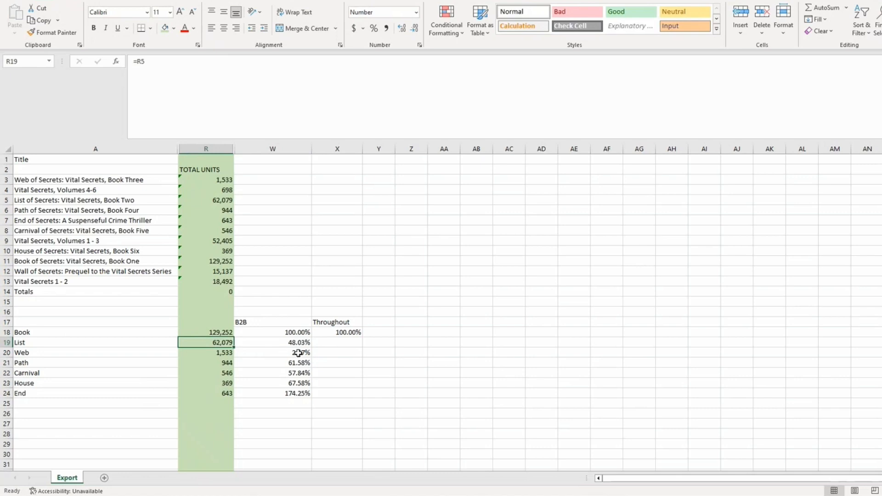
{"action": "left_click", "coordinate": [223, 354]}
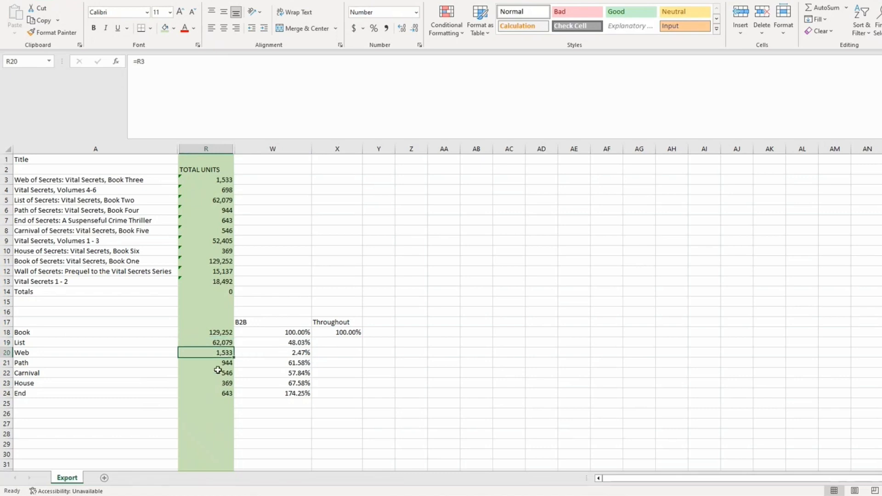
{"action": "left_click", "coordinate": [218, 371]}
{"action": "left_click", "coordinate": [210, 362]}
{"action": "left_click", "coordinate": [287, 363]}
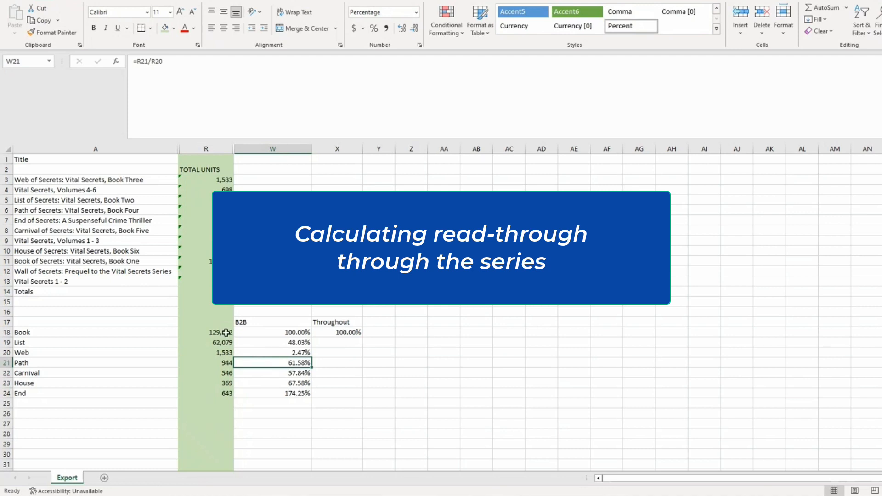
Enter the List throughput formula =R19/$R$18 in X19, anchoring the Book total divisor
{"action": "left_click", "coordinate": [354, 344]}
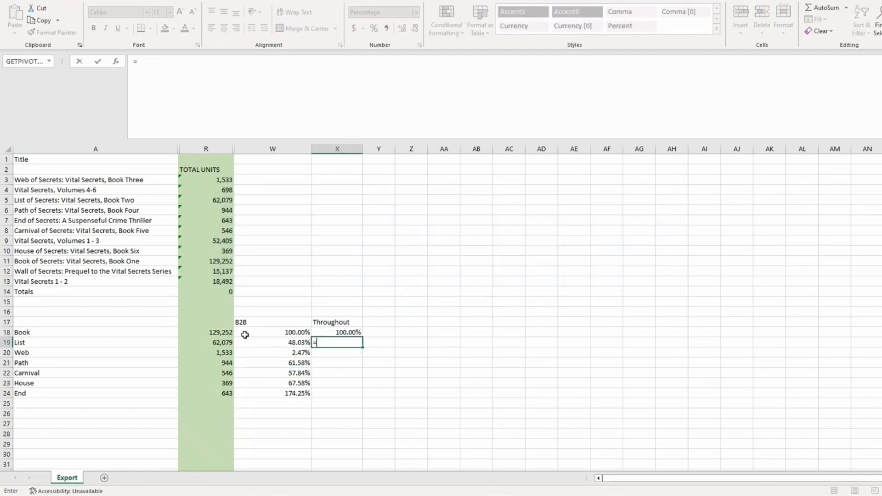
{"action": "type", "text": "="}
{"action": "left_click", "coordinate": [227, 342]}
{"action": "type", "text": "/"}
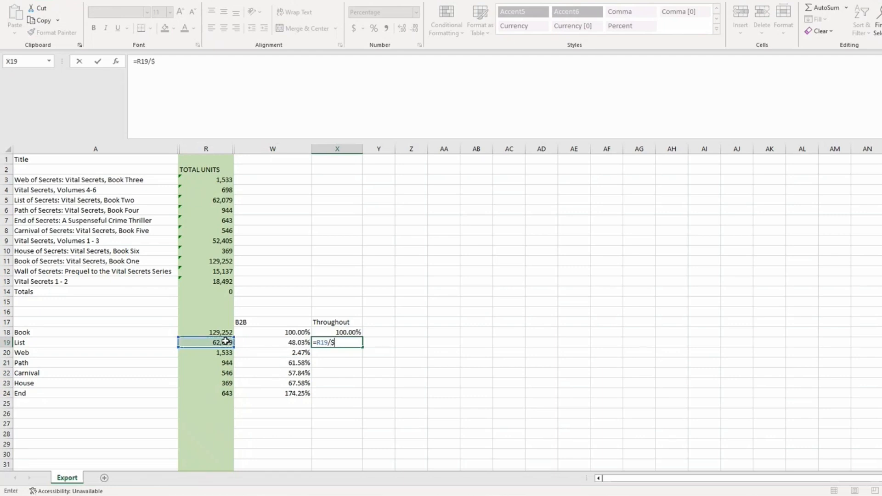
{"action": "type", "text": "$r$"}
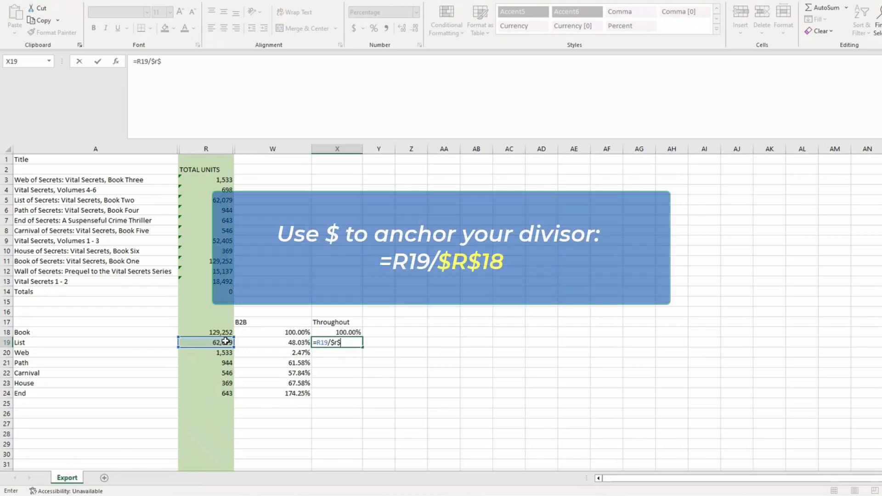
{"action": "type", "text": "18"}
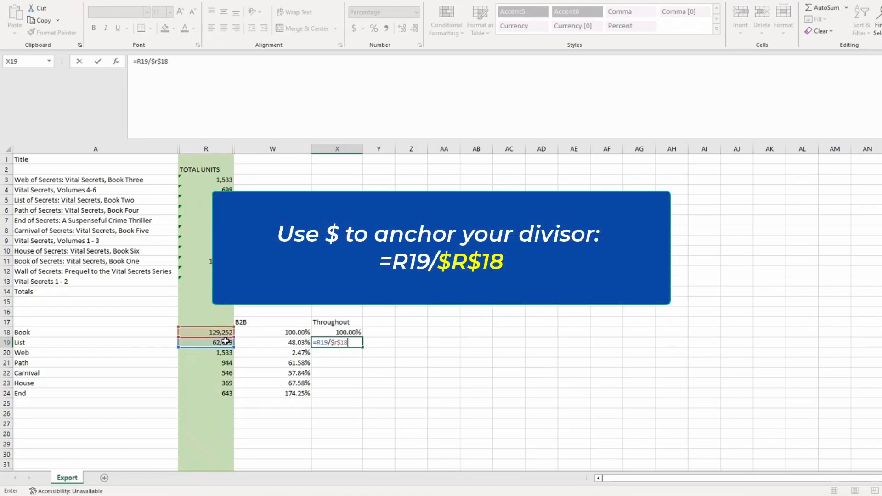
{"action": "key", "text": "Return"}
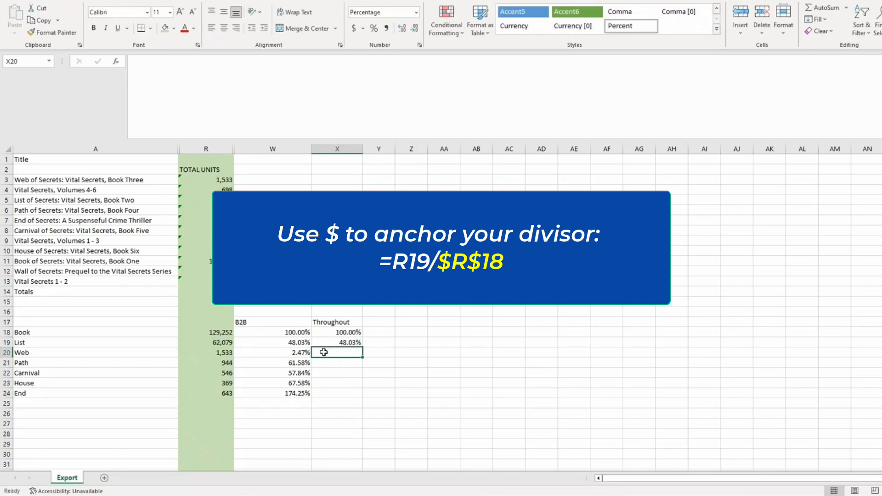
{"action": "left_click", "coordinate": [345, 346]}
{"action": "left_click_drag", "start_coordinate": [152, 62], "coordinate": [175, 64]}
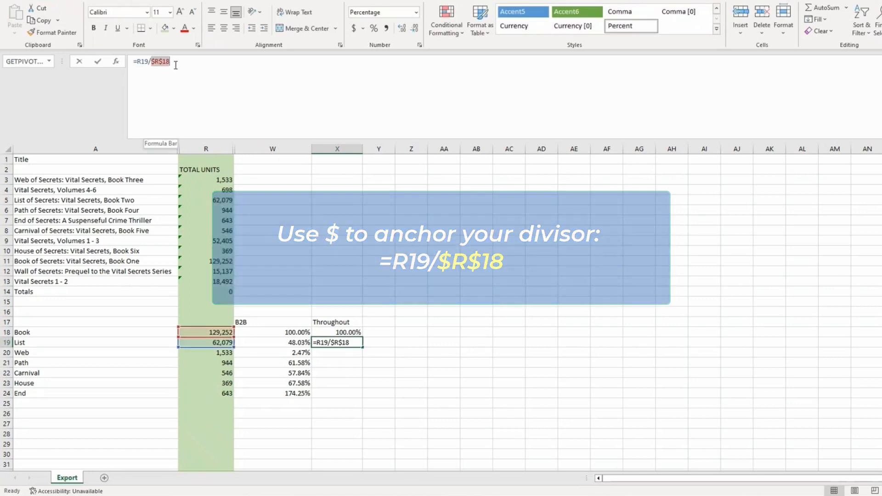
{"action": "left_click", "coordinate": [449, 422]}
{"action": "left_click", "coordinate": [204, 64]}
{"action": "key", "text": "BackSpace"}
{"action": "key", "text": "BackSpace"}
{"action": "key", "text": "BackSpace"}
{"action": "key", "text": "BackSpace"}
{"action": "type", "text": "$r$"}
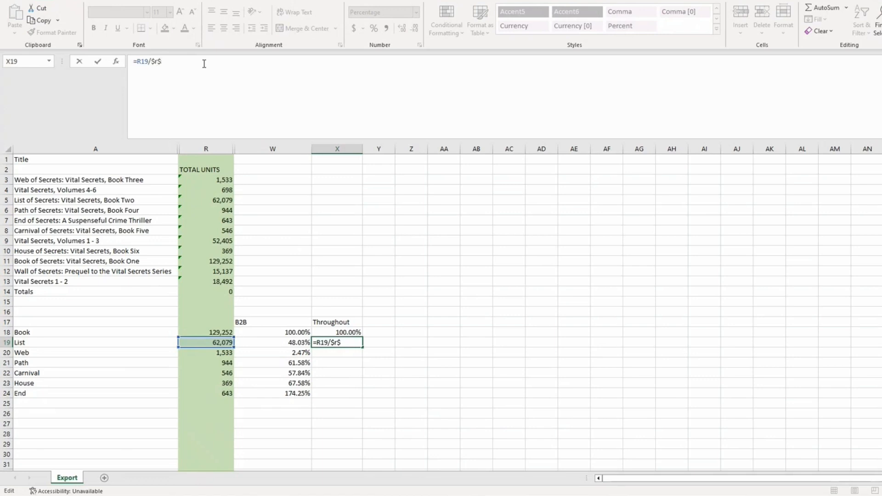
{"action": "type", "text": "18"}
{"action": "key", "text": "Return"}
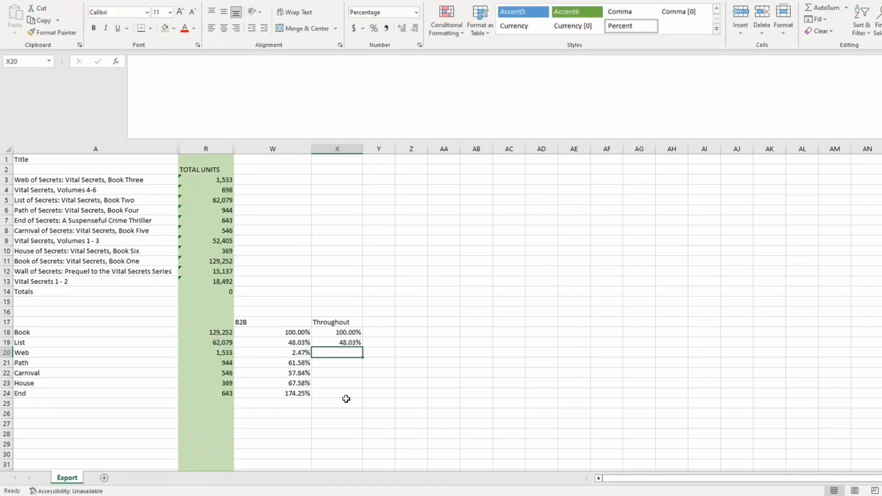
Fill the throughput formula down to End (X24) and check the Web through End results
{"action": "left_click", "coordinate": [351, 341]}
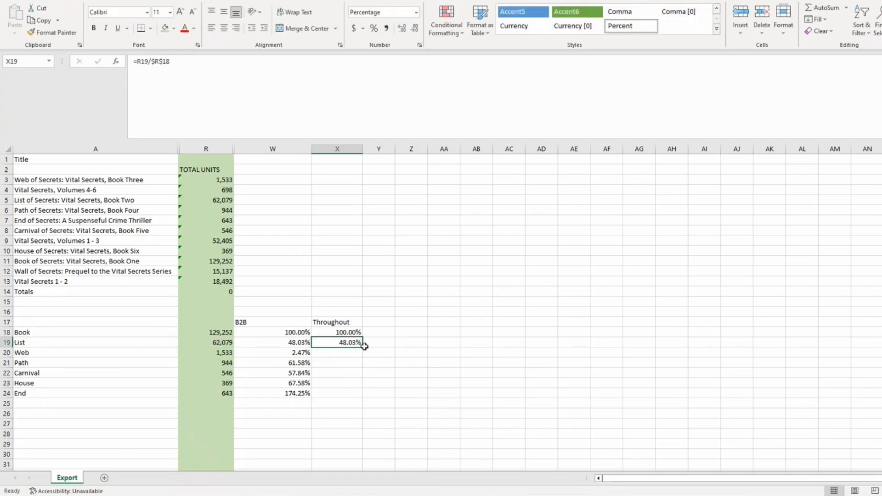
{"action": "left_click_drag", "start_coordinate": [362, 347], "coordinate": [360, 399]}
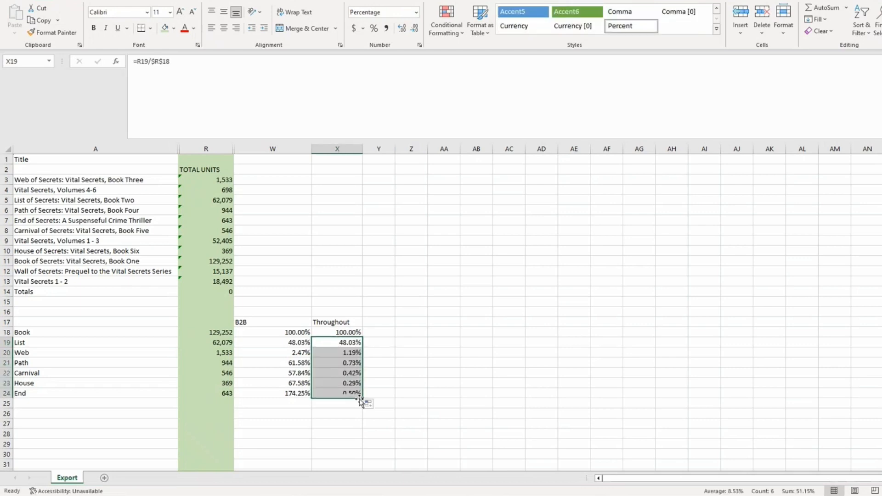
{"action": "left_click", "coordinate": [336, 352]}
{"action": "left_click", "coordinate": [333, 360]}
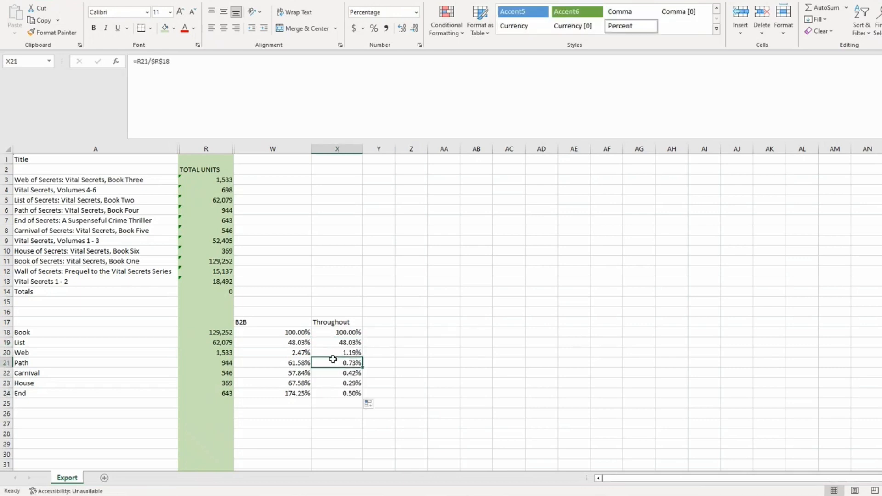
{"action": "left_click", "coordinate": [330, 373]}
{"action": "left_click", "coordinate": [330, 394]}
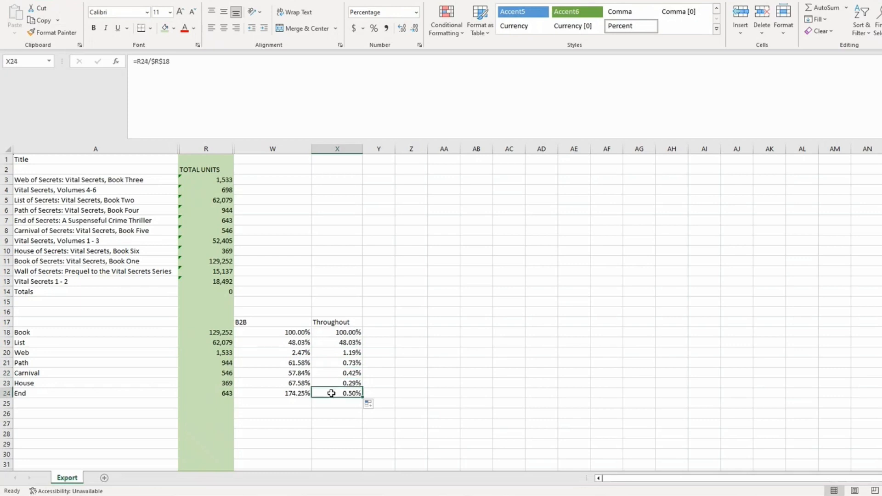
Review the unit sources, throughput values and B2B formulas across the read-through table
{"action": "left_click", "coordinate": [212, 331]}
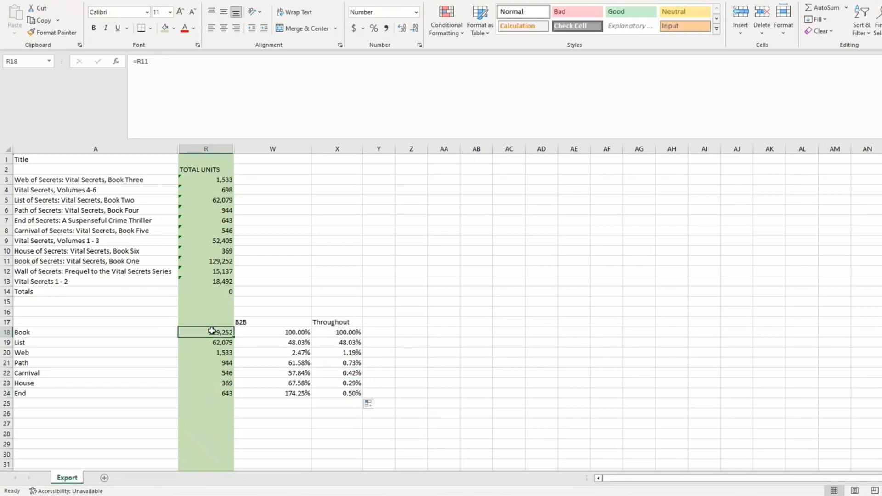
{"action": "left_click", "coordinate": [216, 391]}
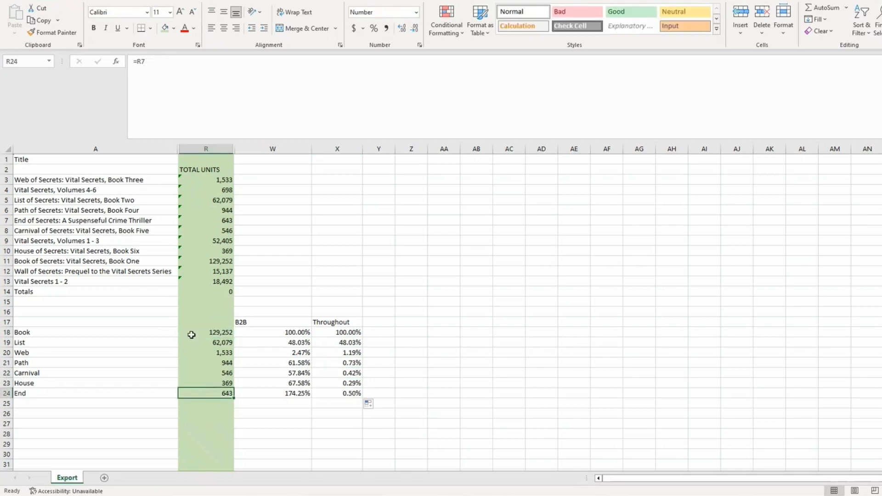
{"action": "left_click", "coordinate": [339, 395]}
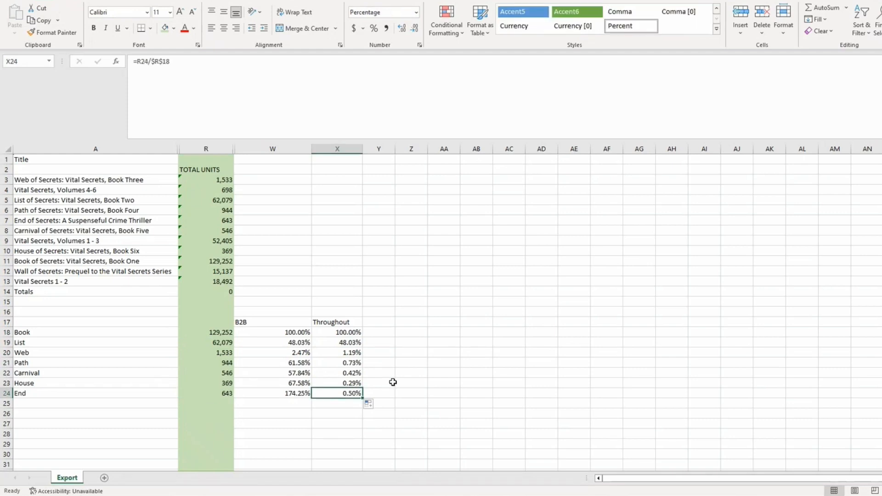
{"action": "left_click", "coordinate": [351, 332]}
{"action": "left_click_drag", "start_coordinate": [351, 332], "coordinate": [352, 340]}
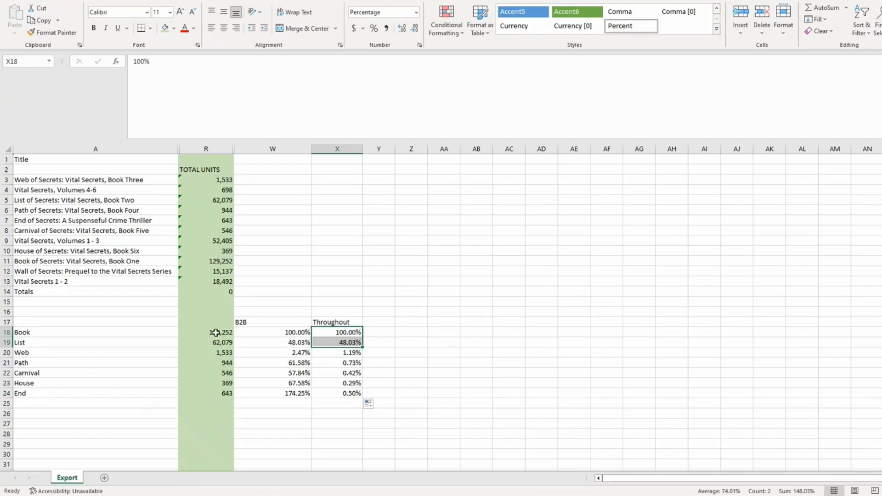
{"action": "left_click_drag", "start_coordinate": [34, 309], "coordinate": [352, 418]}
{"action": "left_click", "coordinate": [291, 394]}
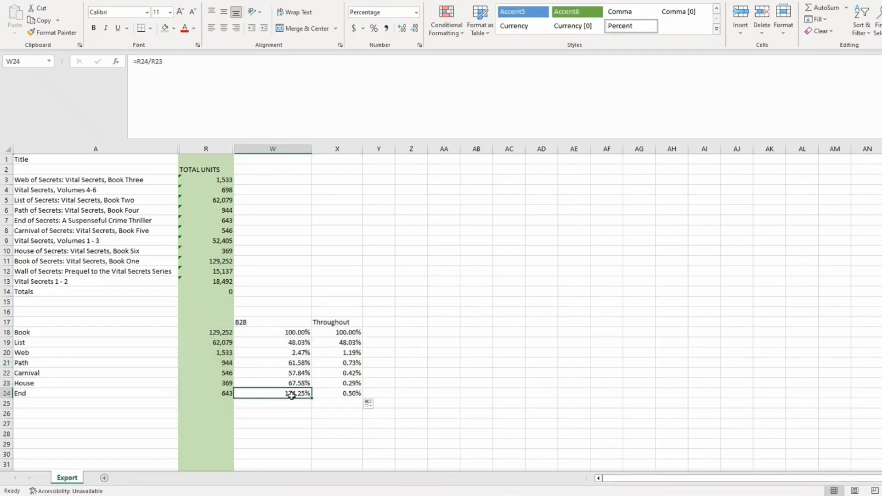
{"action": "left_click", "coordinate": [222, 384]}
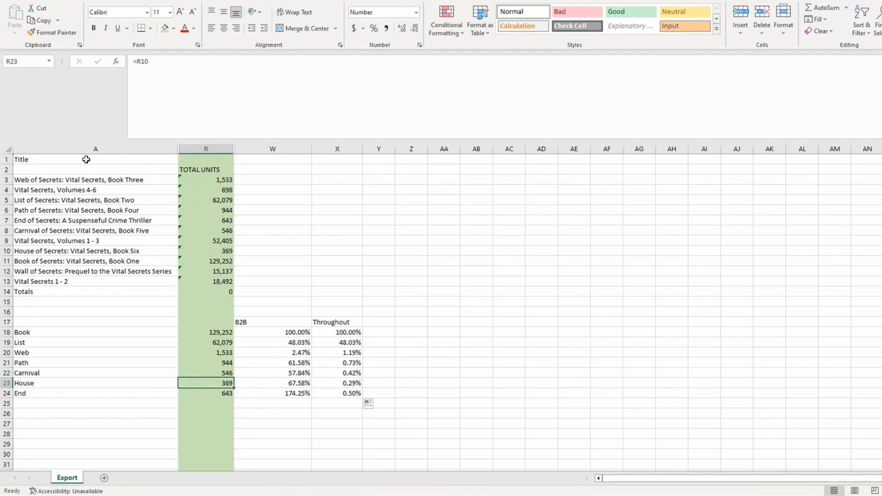
{"action": "left_click_drag", "start_coordinate": [28, 363], "coordinate": [28, 381]}
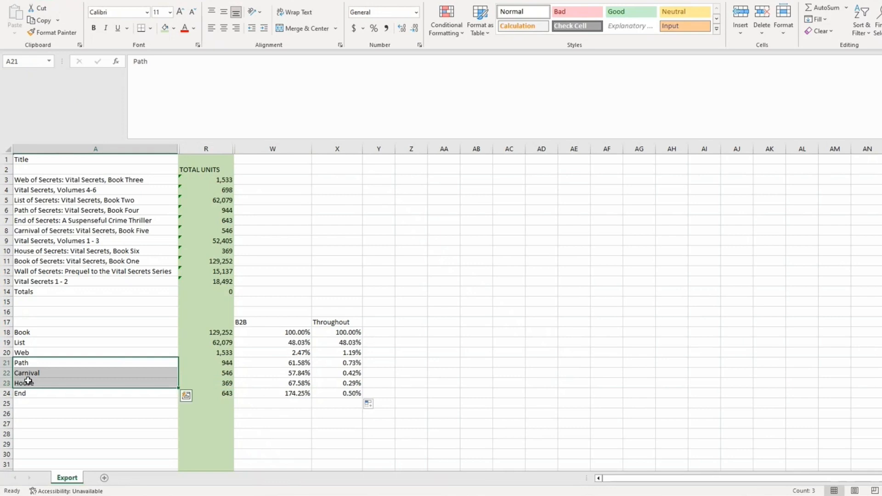
{"action": "left_click", "coordinate": [73, 191]}
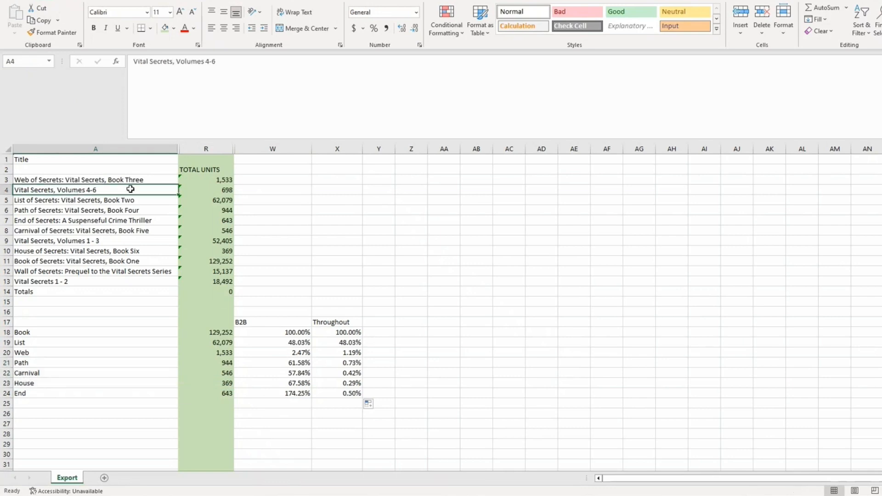
Shade the Volumes 1 - 3 box-set unit total light orange
{"action": "left_click", "coordinate": [29, 362]}
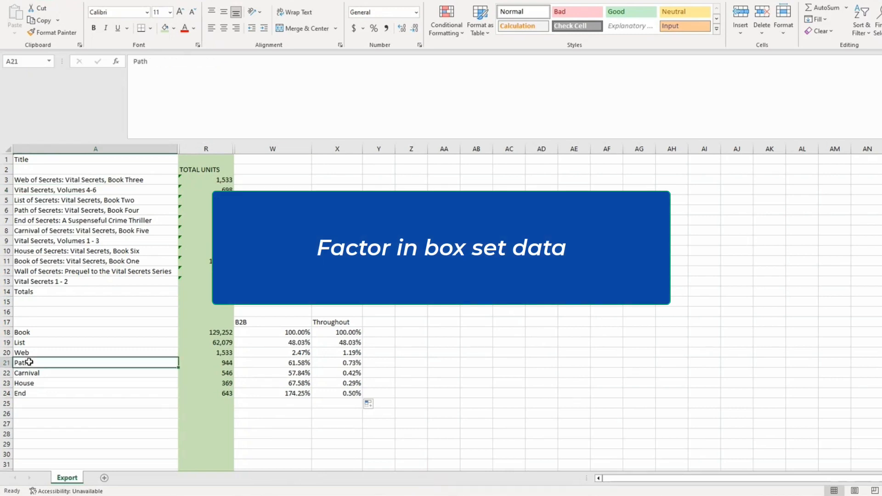
{"action": "left_click", "coordinate": [32, 372]}
{"action": "left_click", "coordinate": [35, 382]}
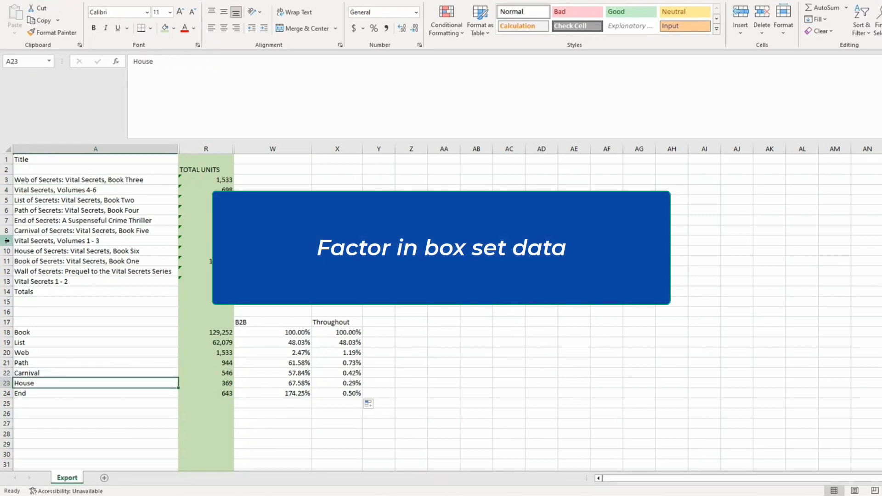
{"action": "left_click", "coordinate": [92, 242]}
{"action": "left_click", "coordinate": [193, 245]}
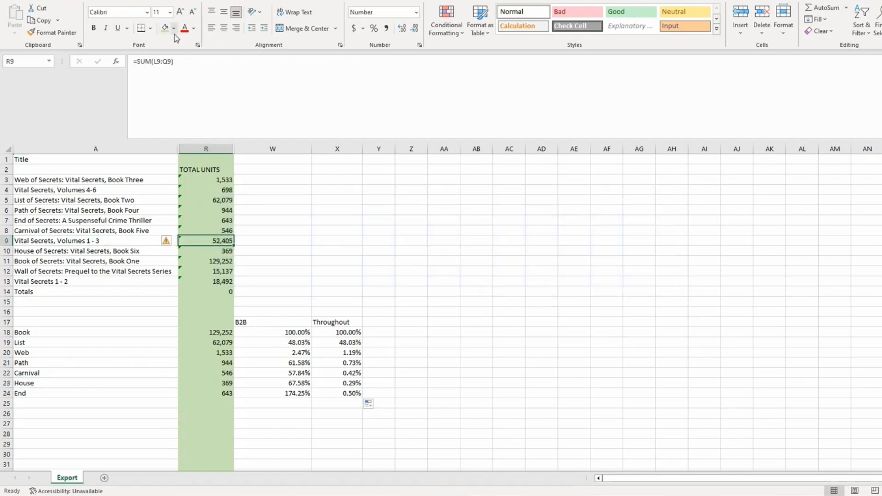
{"action": "left_click", "coordinate": [174, 28]}
{"action": "left_click", "coordinate": [206, 74]}
Shade the Volumes 4-6 and Vital Secrets 1 - 2 unit totals orange as well
{"action": "left_click", "coordinate": [118, 191]}
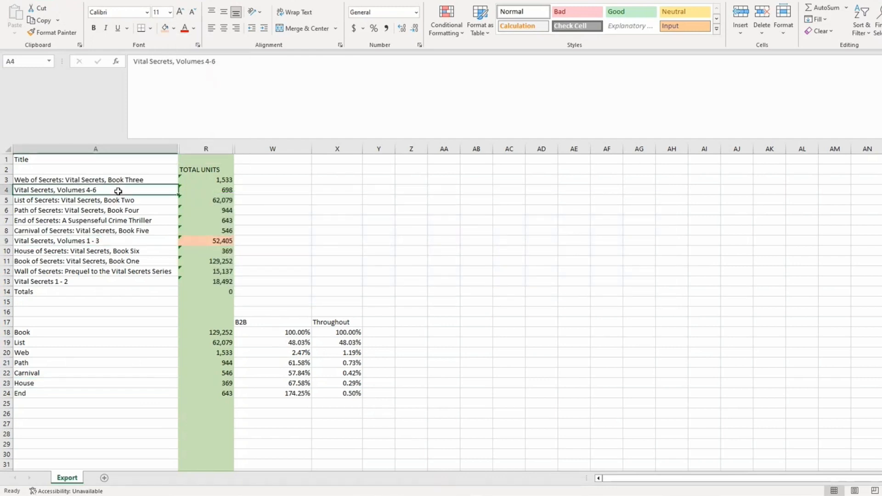
{"action": "left_click", "coordinate": [213, 191]}
{"action": "left_click", "coordinate": [165, 30]}
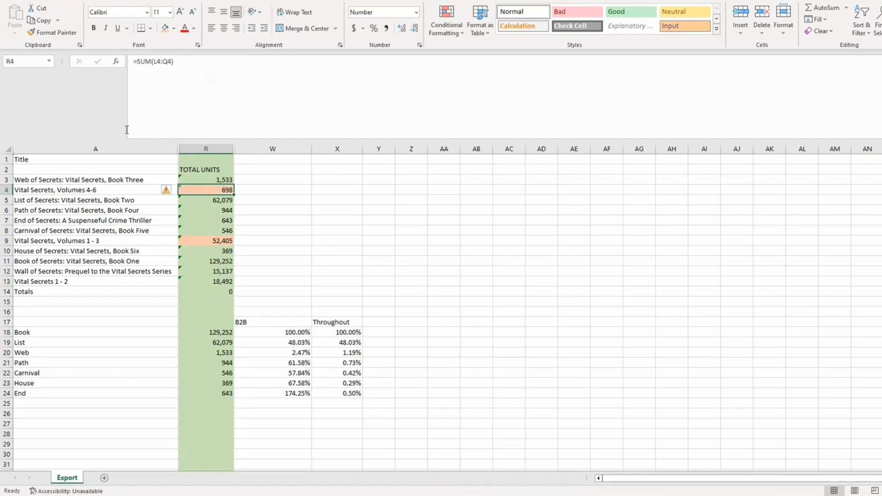
{"action": "left_click", "coordinate": [191, 281]}
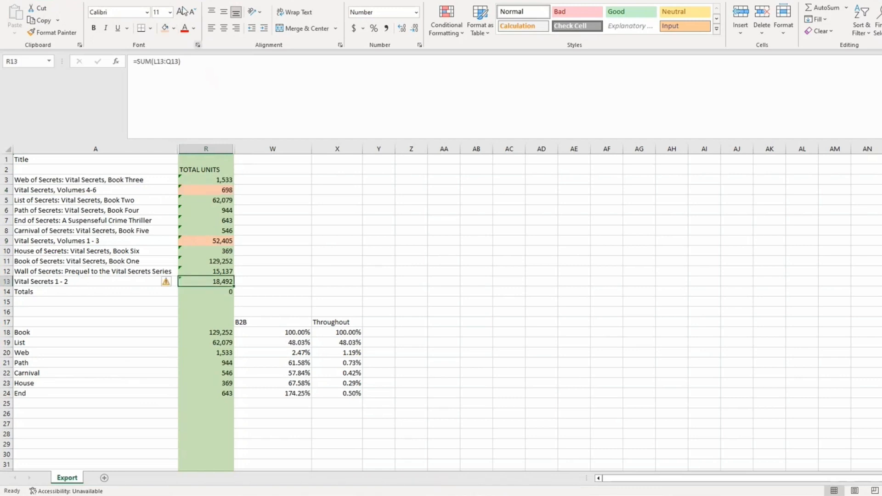
{"action": "left_click", "coordinate": [165, 29]}
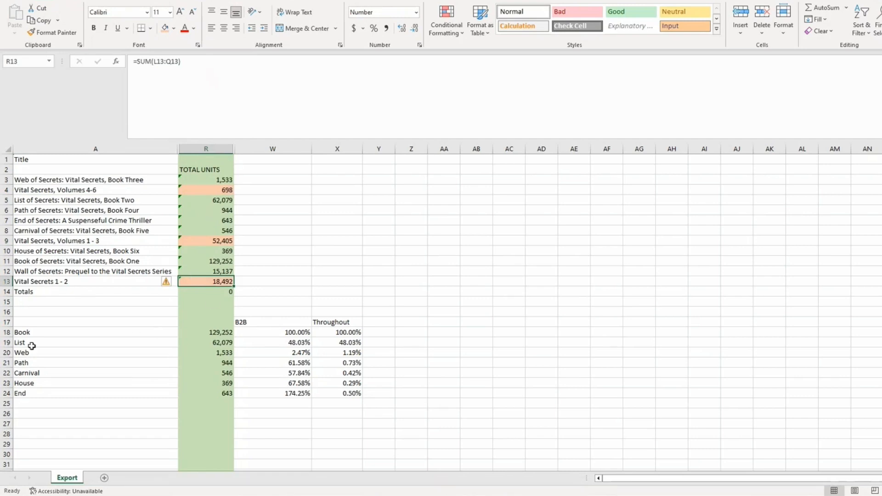
{"action": "left_click_drag", "start_coordinate": [27, 333], "coordinate": [132, 345]}
Add the box-set units +18492+52405 to the Book and List unit totals
{"action": "left_click", "coordinate": [193, 333]}
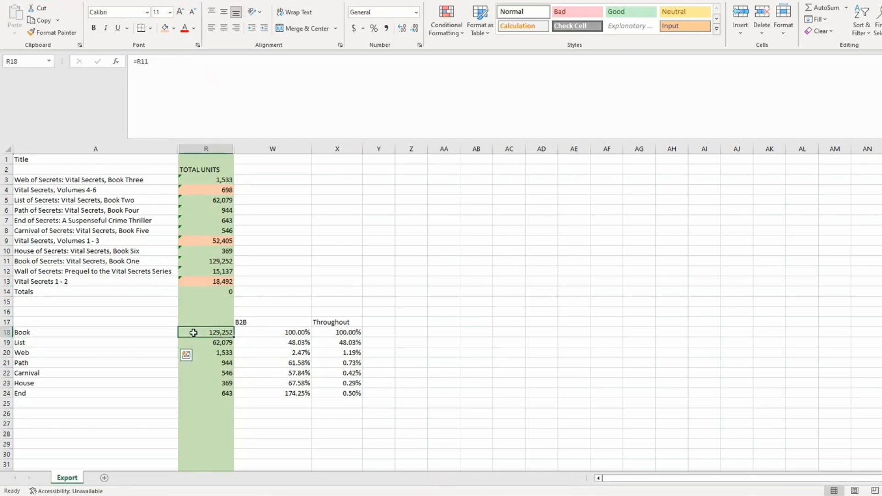
{"action": "left_click", "coordinate": [158, 61]}
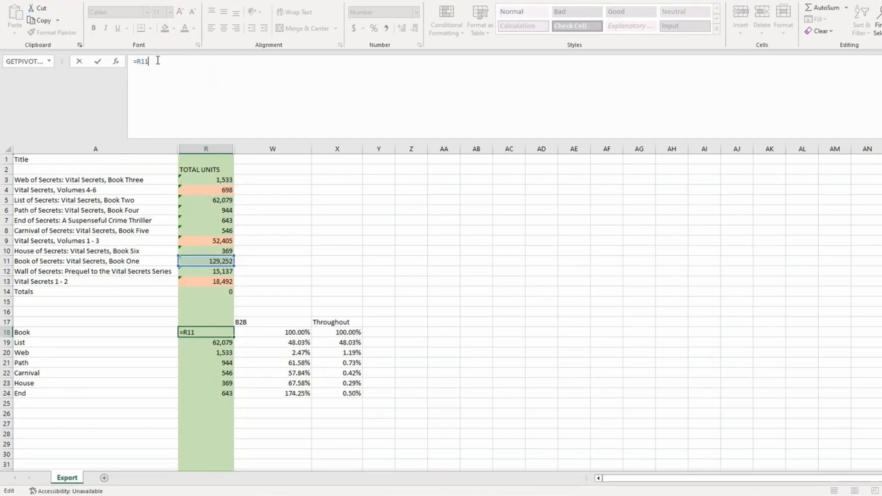
{"action": "type", "text": "+18492+52405"}
{"action": "key", "text": "Return"}
{"action": "left_click", "coordinate": [153, 64]}
{"action": "type", "text": "+"}
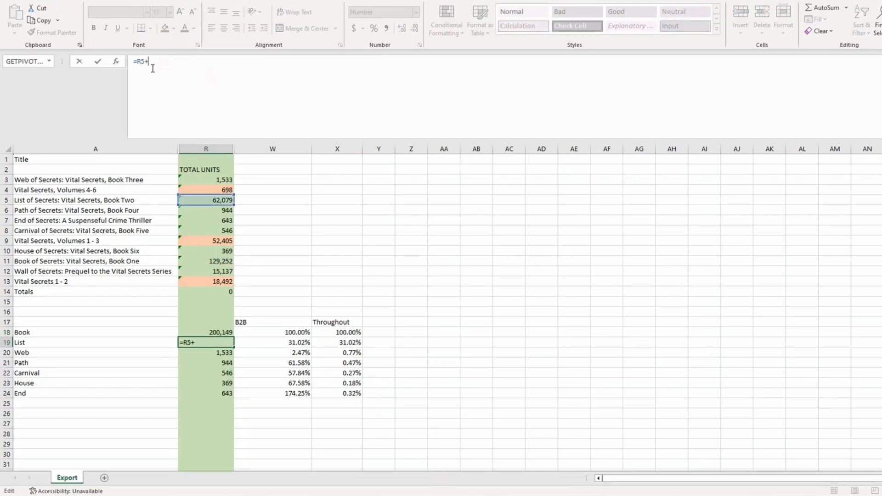
{"action": "type", "text": "18492+52405"}
{"action": "key", "text": "Return"}
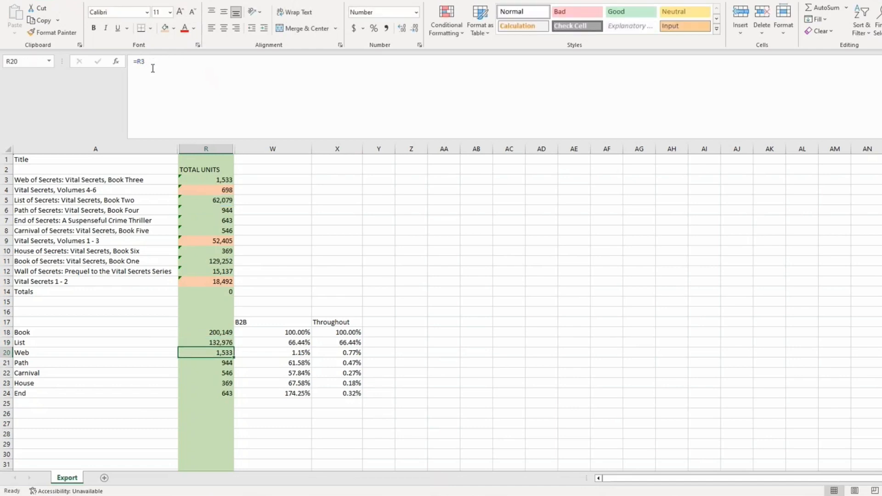
Add the Volumes 1 - 3 total (+R9) to the Web units formula
{"action": "left_click", "coordinate": [209, 242]}
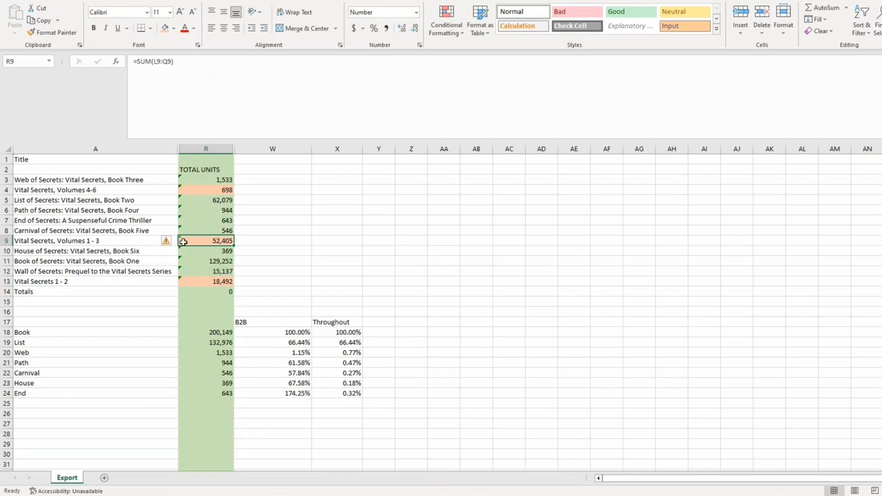
{"action": "left_click", "coordinate": [201, 354]}
{"action": "left_click", "coordinate": [179, 65]}
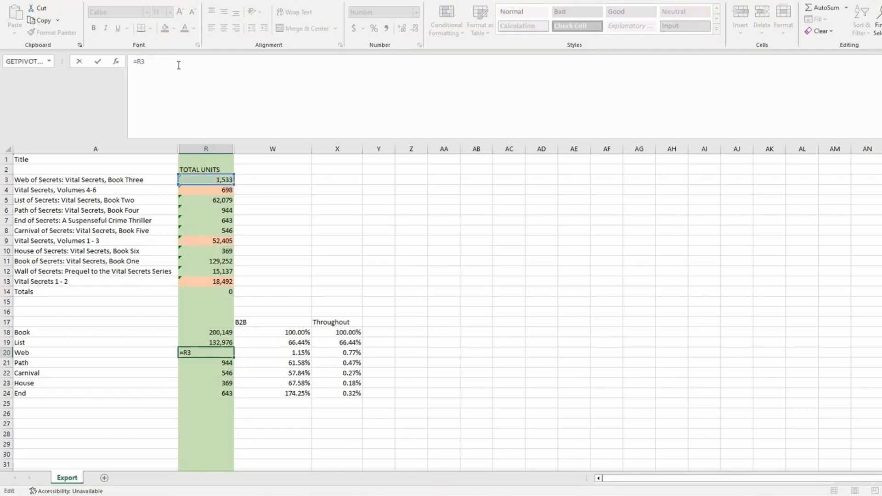
{"action": "type", "text": "+"}
{"action": "type", "text": "R9"}
{"action": "key", "text": "Return"}
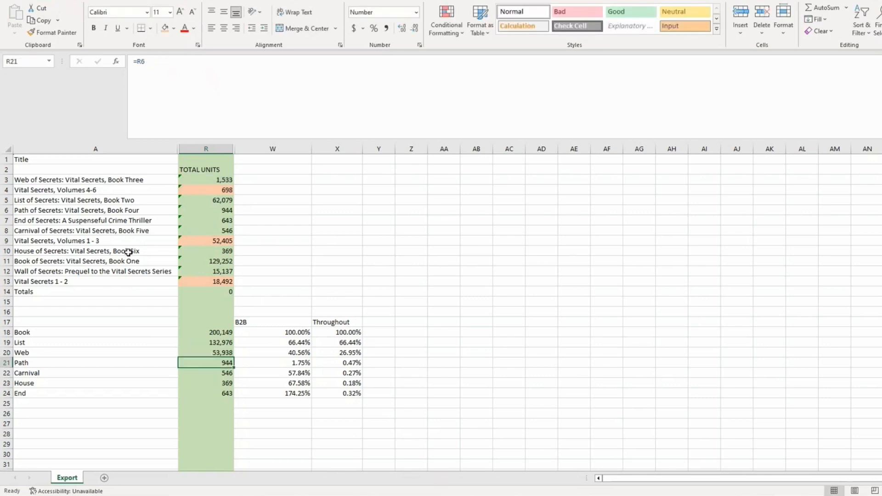
Add the 698 Volumes 4-6 box-set units to the Path total in R21
{"action": "left_click_drag", "start_coordinate": [106, 189], "coordinate": [192, 189]}
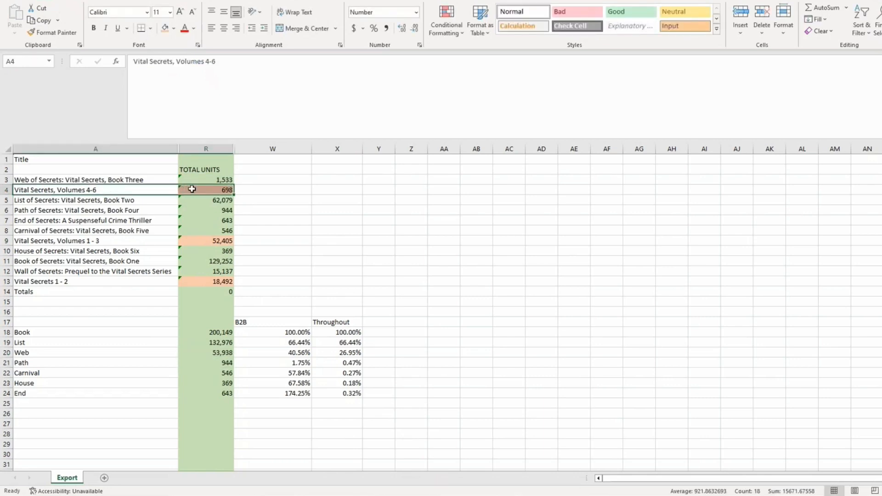
{"action": "left_click", "coordinate": [192, 189]}
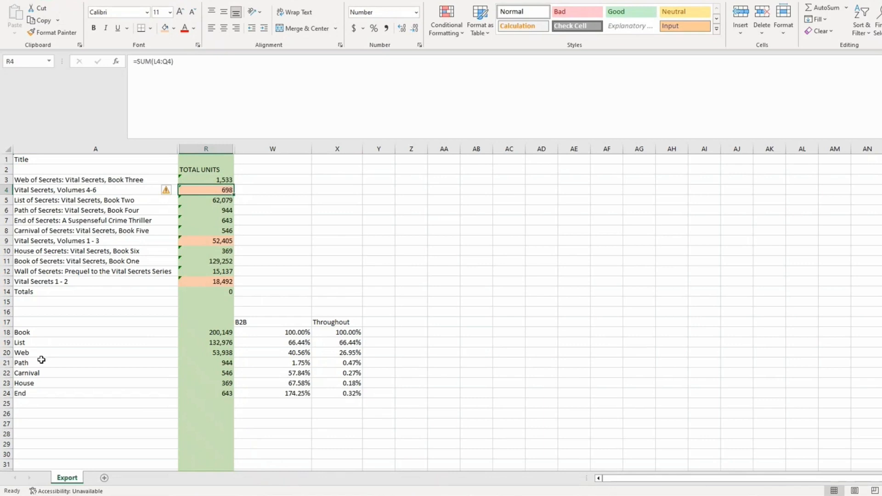
{"action": "left_click_drag", "start_coordinate": [41, 361], "coordinate": [41, 383]}
{"action": "left_click", "coordinate": [227, 362]}
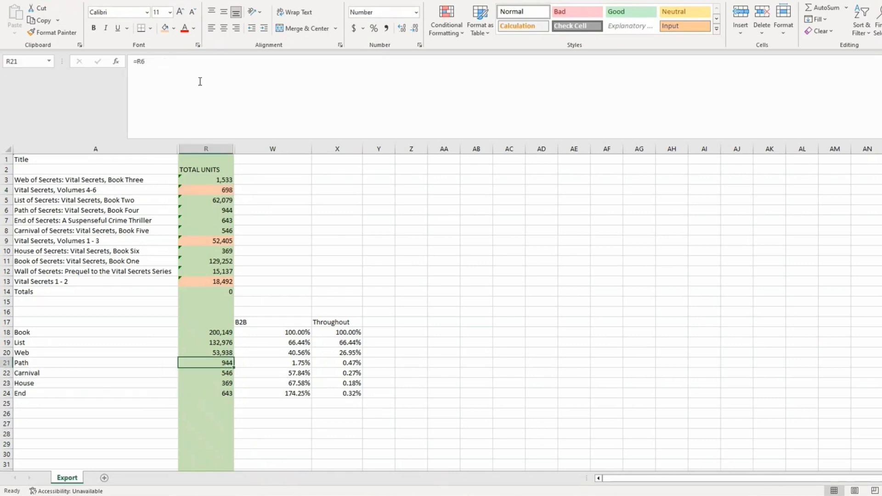
{"action": "left_click", "coordinate": [178, 60]}
{"action": "type", "text": "+698"}
{"action": "key", "text": "Return"}
Set the Carnival and House totals to =R8+698 and =R10+698
{"action": "type", "text": "=R8"}
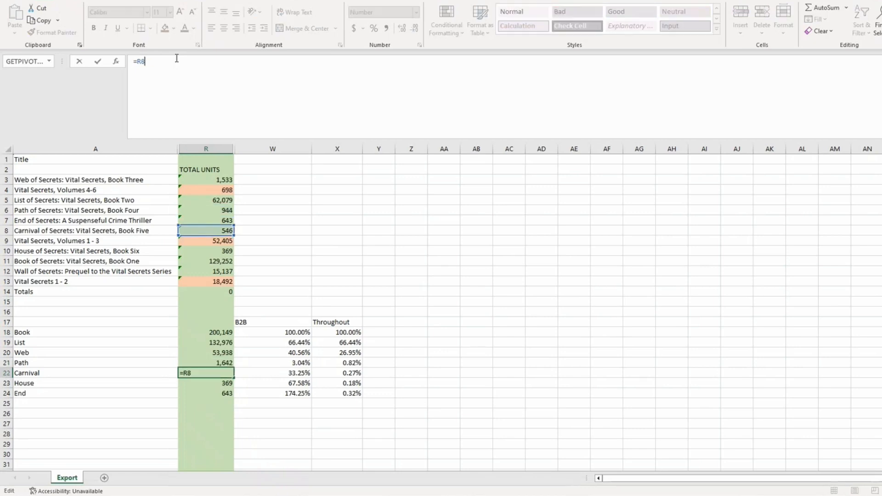
{"action": "type", "text": "+698"}
{"action": "key", "text": "Return"}
{"action": "type", "text": "=R10+"}
{"action": "type", "text": "698"}
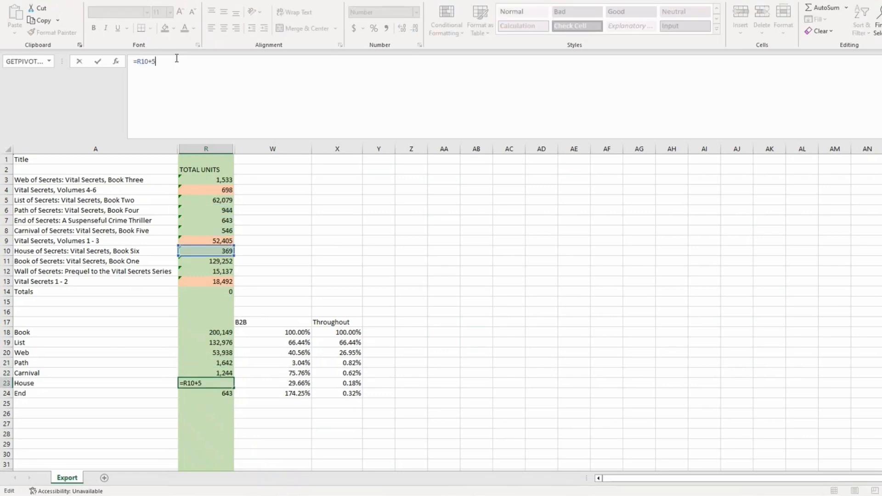
{"action": "key", "text": "BackSpace"}
{"action": "key", "text": "BackSpace"}
{"action": "key", "text": "BackSpace"}
{"action": "type", "text": "5"}
{"action": "key", "text": "BackSpace"}
{"action": "type", "text": "698"}
{"action": "key", "text": "Return"}
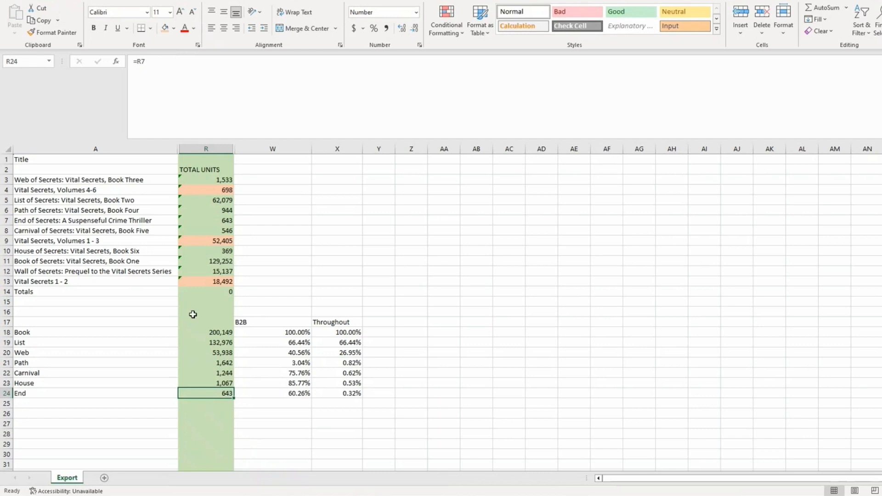
{"action": "left_click_drag", "start_coordinate": [215, 342], "coordinate": [224, 385]}
Write '*** Allocate the box sets data across all individual titles involved in the box set!' in W4
{"action": "left_click", "coordinate": [292, 393]}
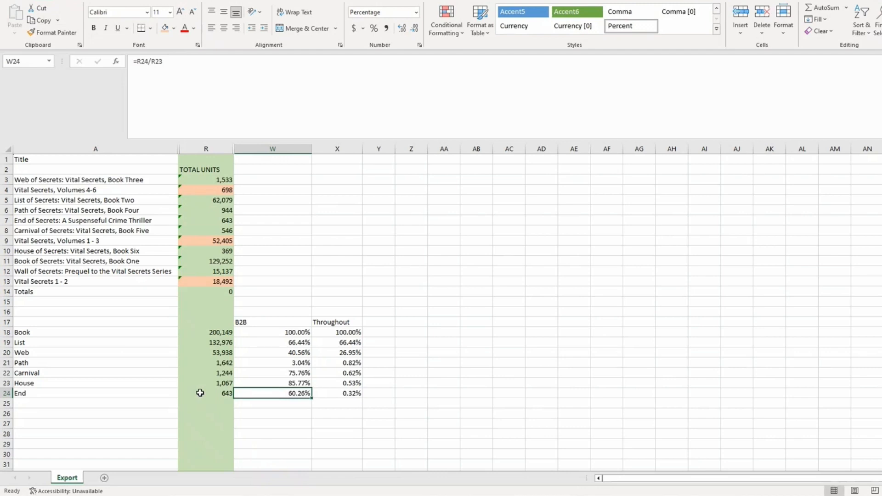
{"action": "left_click", "coordinate": [205, 188]}
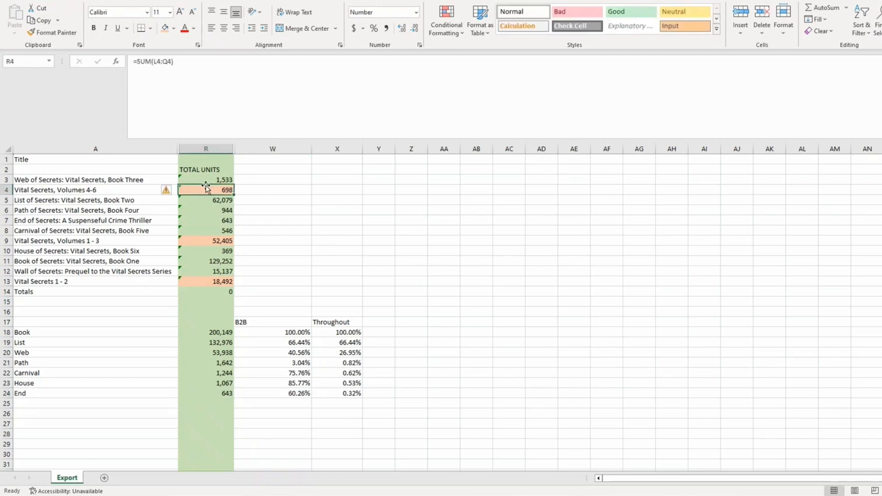
{"action": "left_click", "coordinate": [267, 189]}
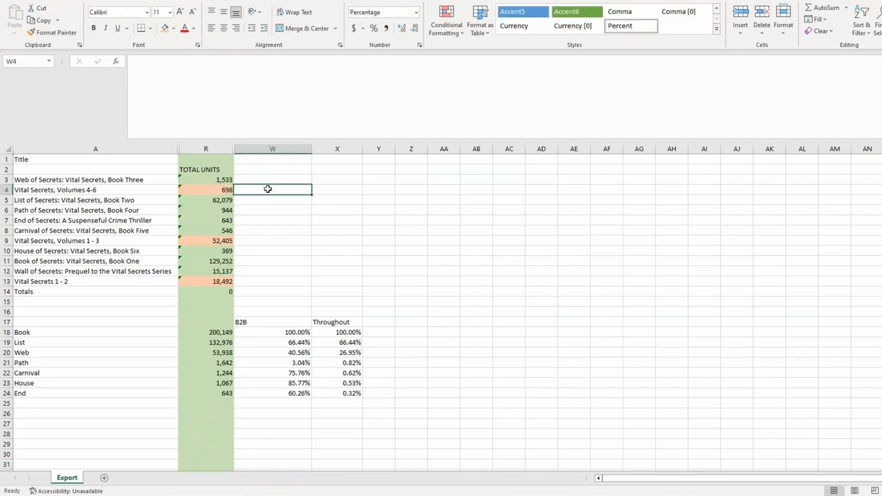
{"action": "type", "text": "*** Allocate the bo"}
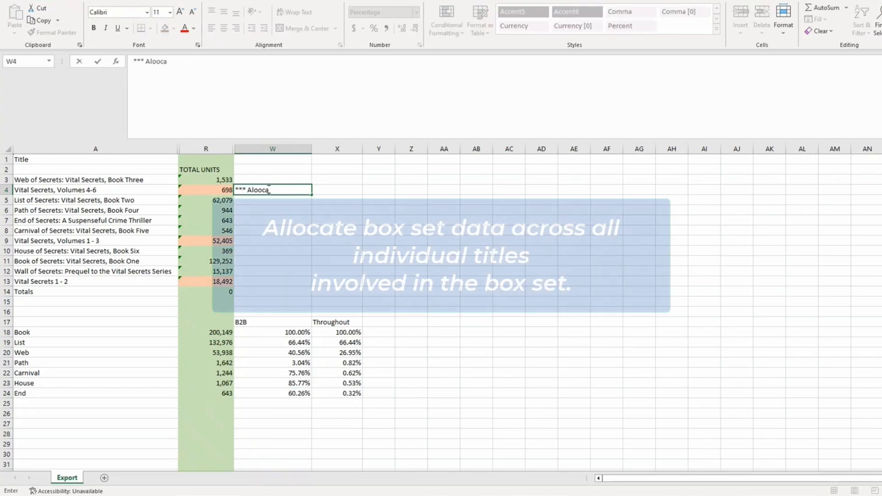
{"action": "type", "text": "x sets data acro"}
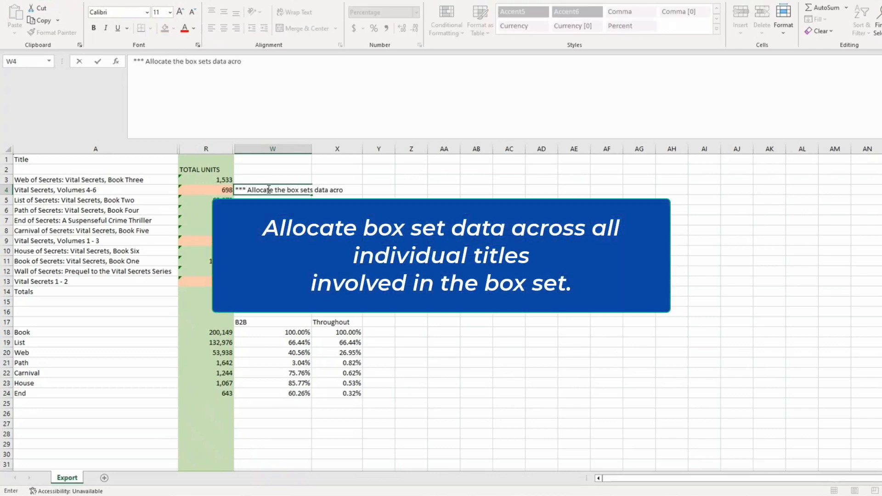
{"action": "type", "text": "ss all individual titles involved inthe"}
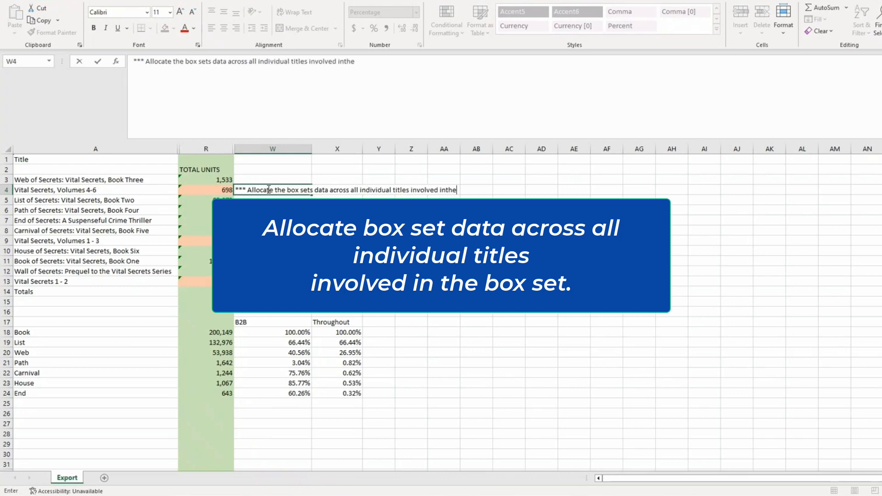
{"action": "key", "text": "BackSpace"}
{"action": "key", "text": "BackSpace"}
{"action": "key", "text": "BackSpace"}
{"action": "type", "text": "the box set!"}
{"action": "key", "text": "Return"}
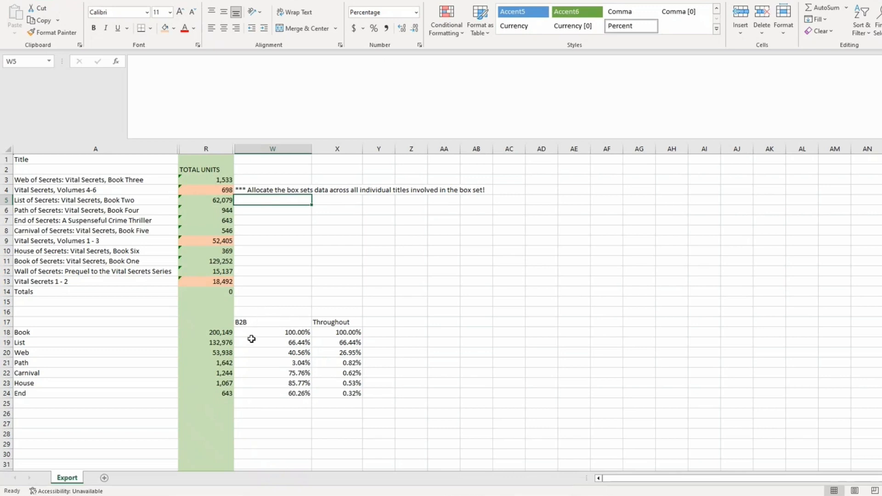
{"action": "left_click", "coordinate": [272, 332]}
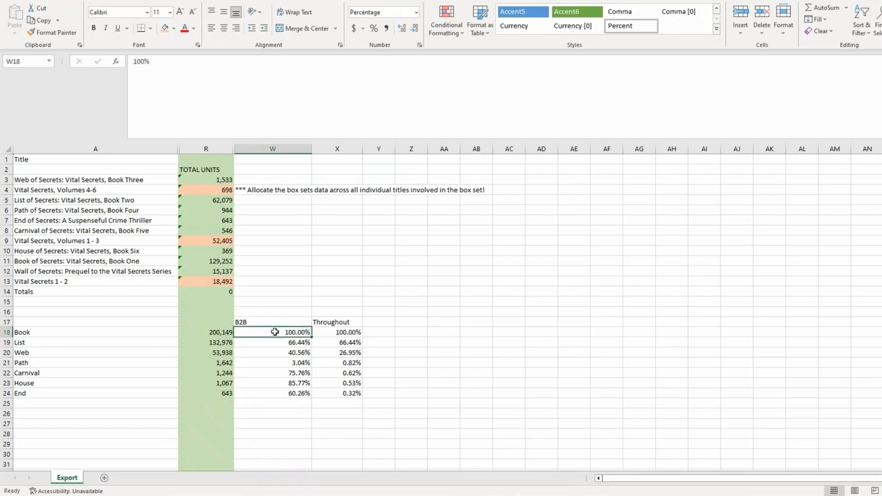
Review the Path B2B formula and the Book, List, Volumes 1 - 3 and Path unit totals
{"action": "left_click", "coordinate": [261, 363]}
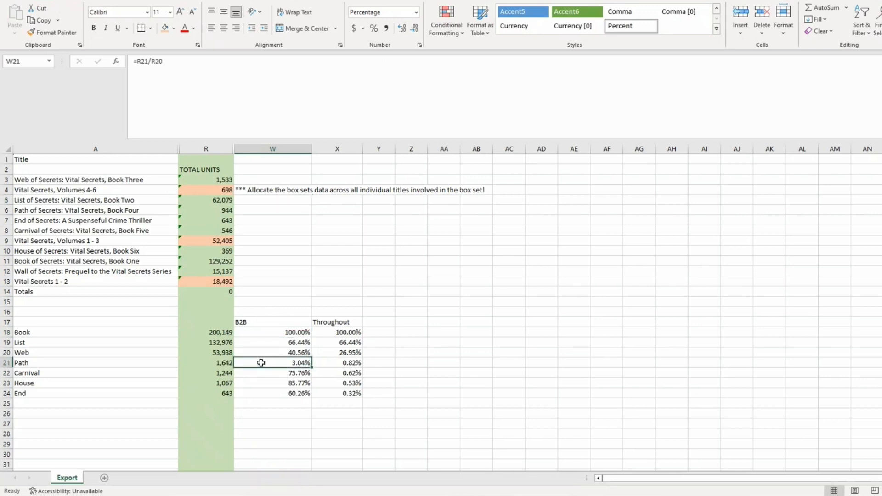
{"action": "left_click", "coordinate": [204, 364]}
{"action": "left_click", "coordinate": [218, 332]}
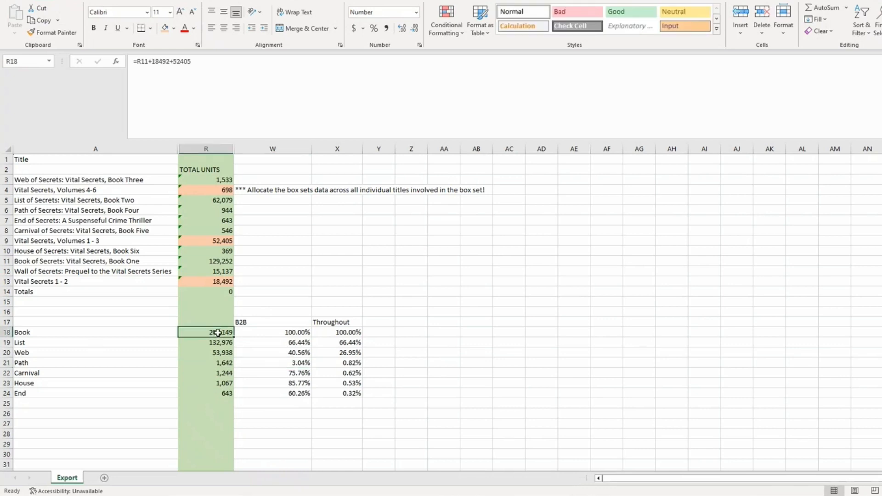
{"action": "left_click_drag", "start_coordinate": [219, 333], "coordinate": [219, 343]}
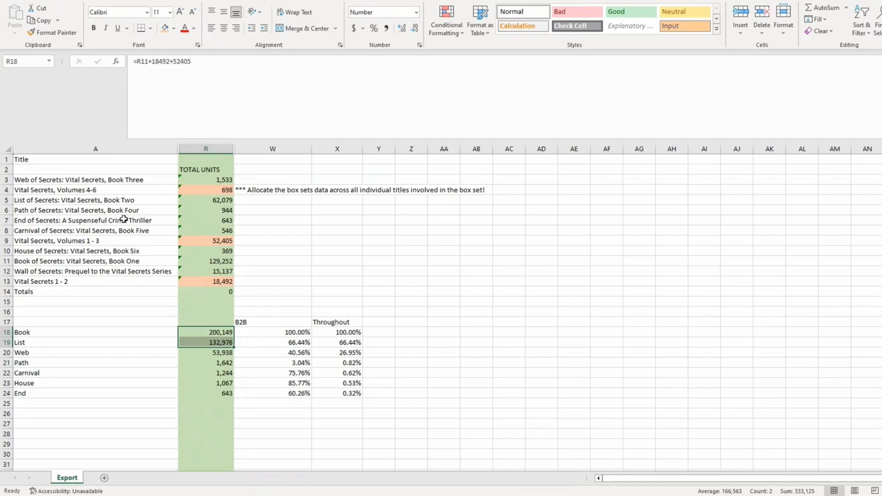
{"action": "left_click_drag", "start_coordinate": [91, 240], "coordinate": [183, 242]}
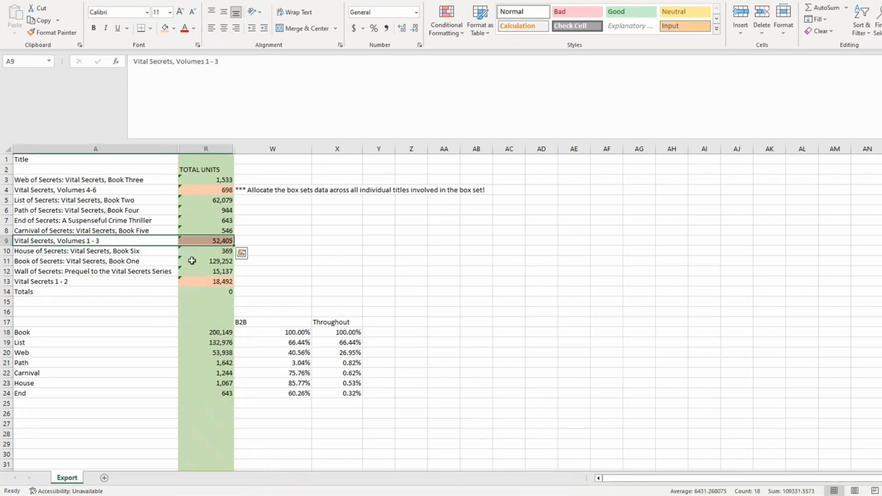
{"action": "left_click", "coordinate": [193, 260]}
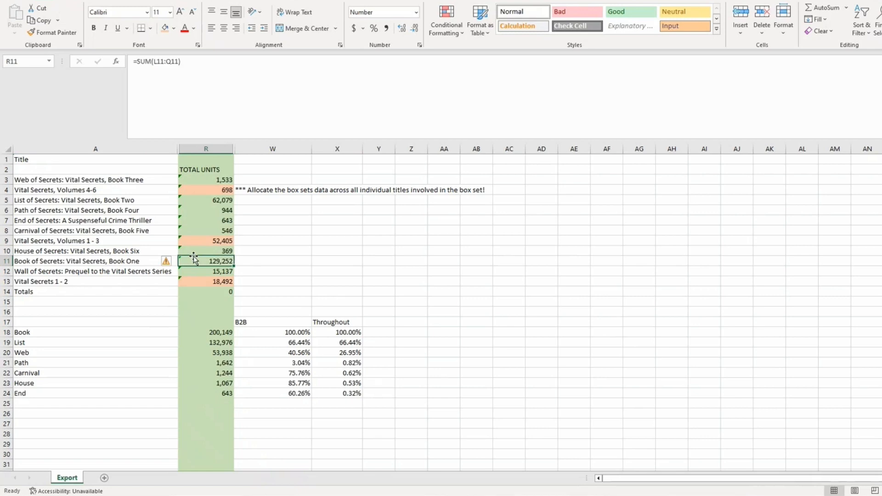
{"action": "left_click", "coordinate": [292, 363]}
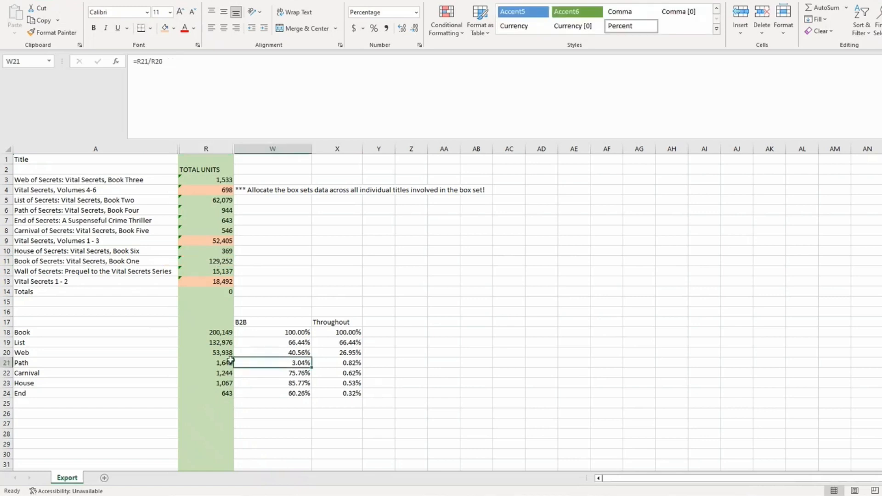
{"action": "left_click", "coordinate": [217, 361]}
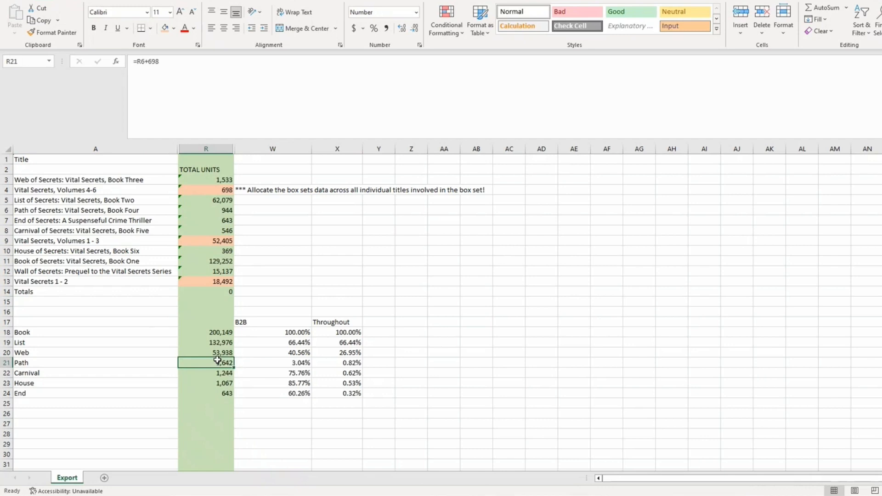
Step through the Book to End throughput formulas and the adjusted Path to End unit totals
{"action": "left_click", "coordinate": [358, 332]}
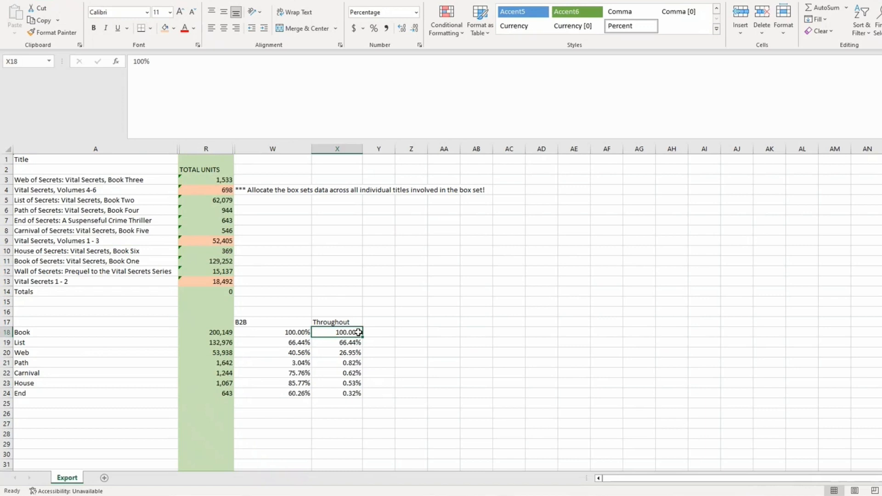
{"action": "left_click", "coordinate": [359, 342]}
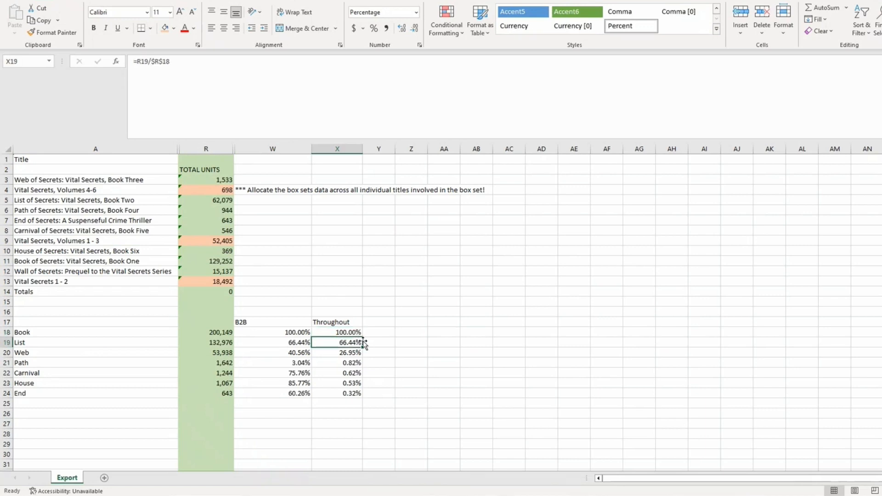
{"action": "left_click", "coordinate": [355, 334]}
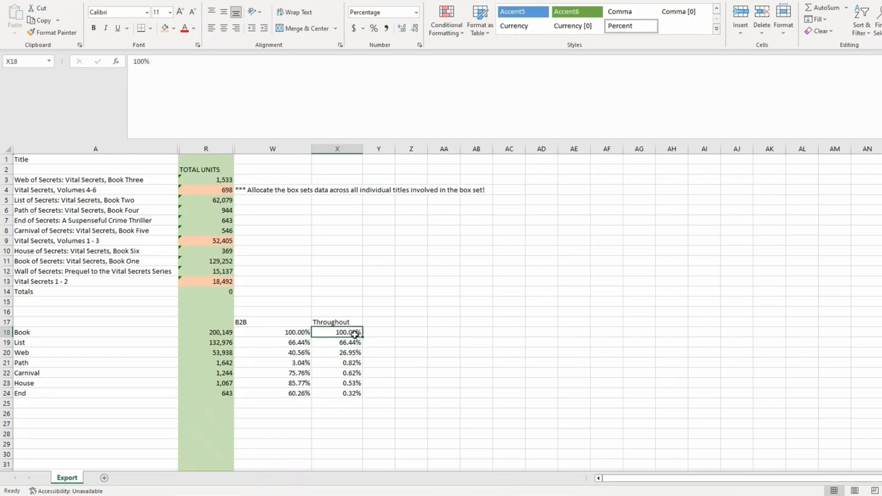
{"action": "left_click", "coordinate": [354, 341]}
{"action": "left_click", "coordinate": [355, 363]}
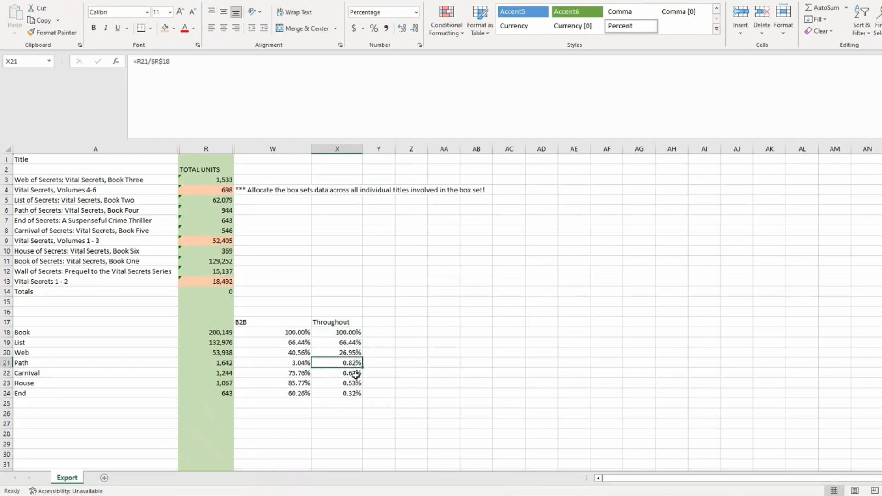
{"action": "left_click", "coordinate": [354, 373]}
{"action": "left_click", "coordinate": [354, 383]}
{"action": "left_click", "coordinate": [355, 394]}
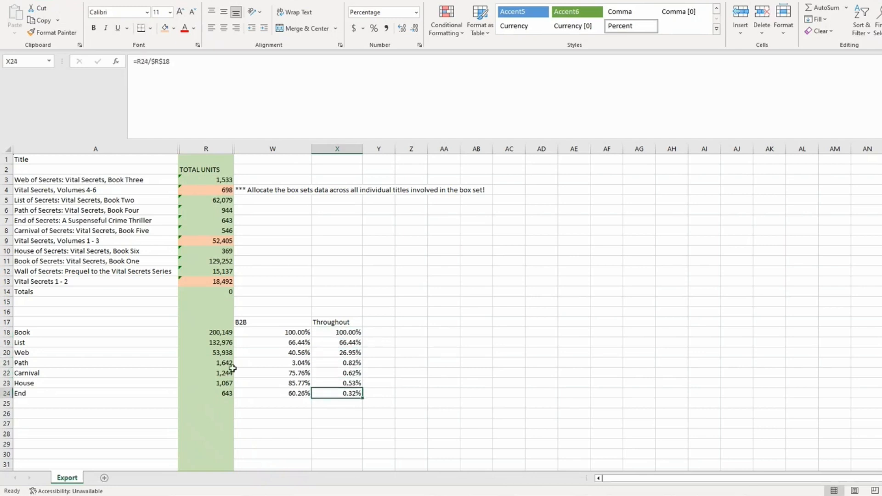
{"action": "left_click_drag", "start_coordinate": [227, 363], "coordinate": [222, 390]}
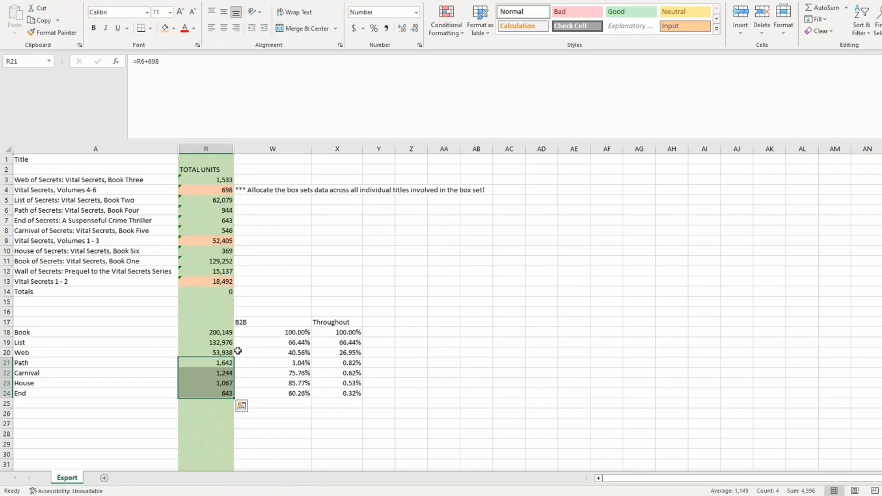
{"action": "left_click", "coordinate": [27, 393]}
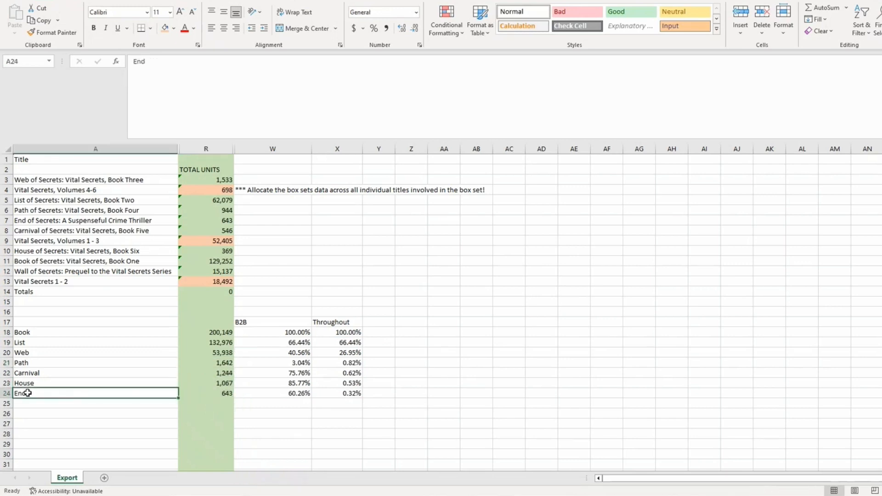
{"action": "left_click", "coordinate": [33, 383]}
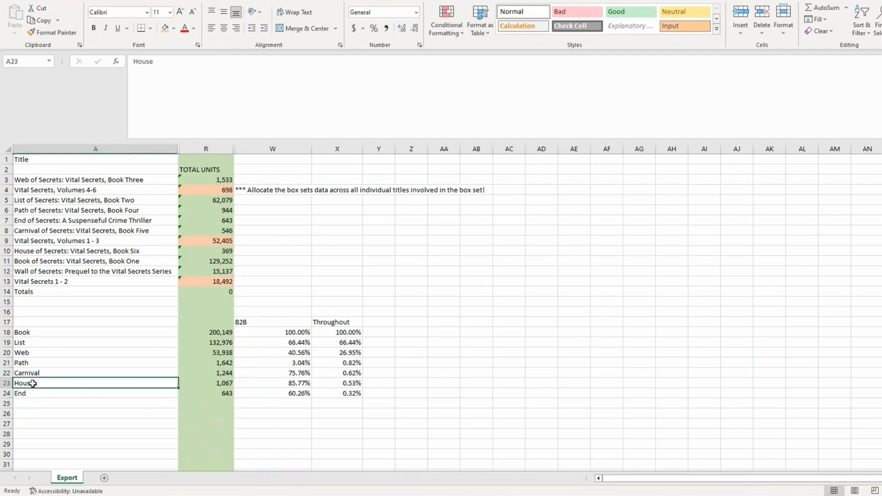
{"action": "left_click_drag", "start_coordinate": [37, 362], "coordinate": [39, 374]}
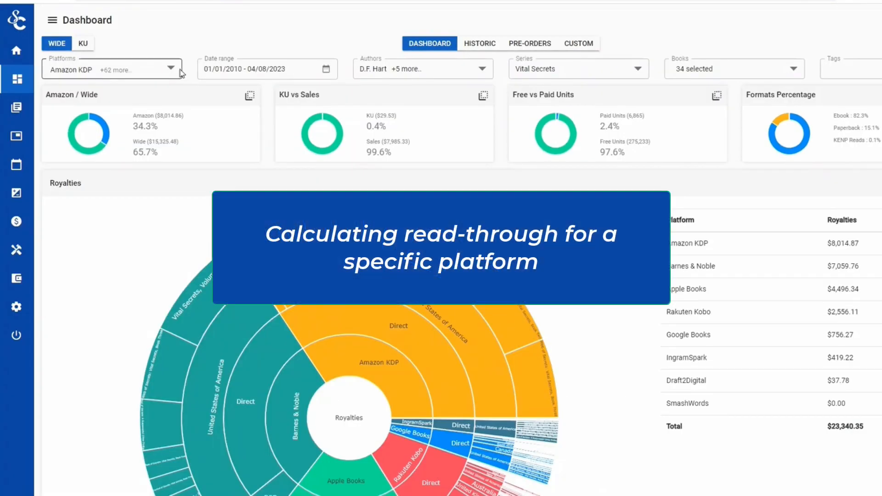
Filter the ScribeCount dashboard's platforms to Barnes & Noble only
{"action": "left_click", "coordinate": [172, 70]}
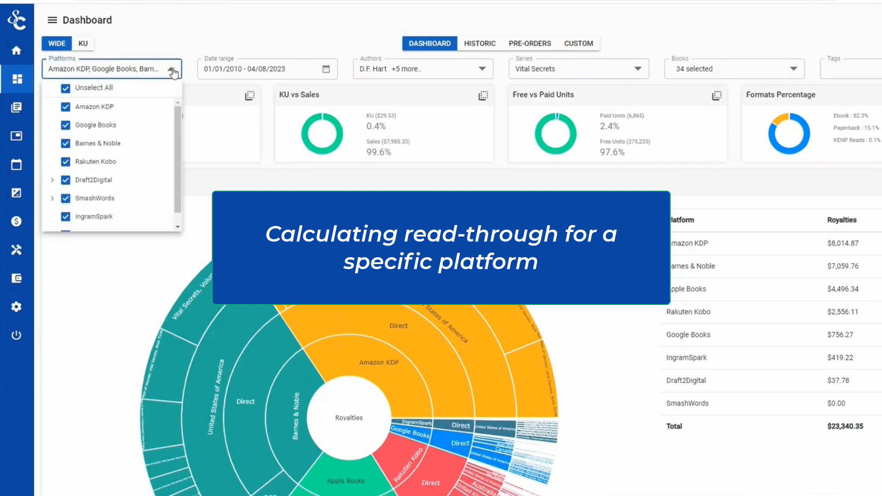
{"action": "left_click", "coordinate": [67, 89]}
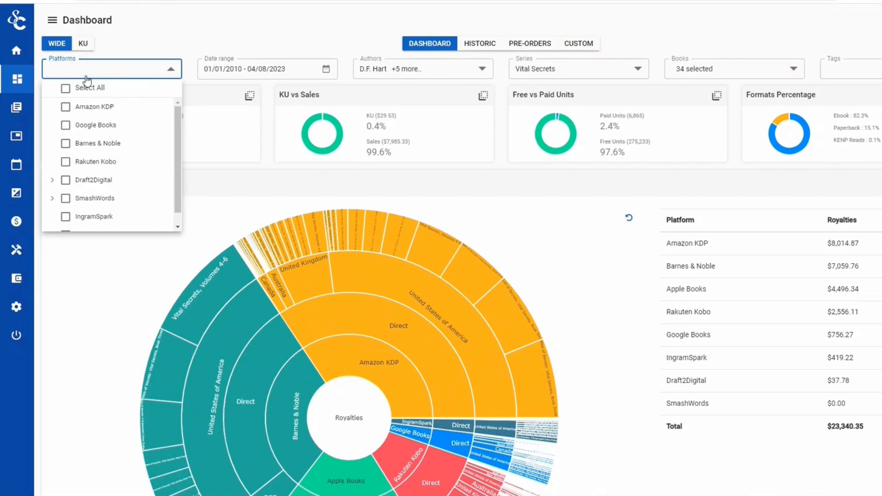
{"action": "left_click", "coordinate": [65, 147]}
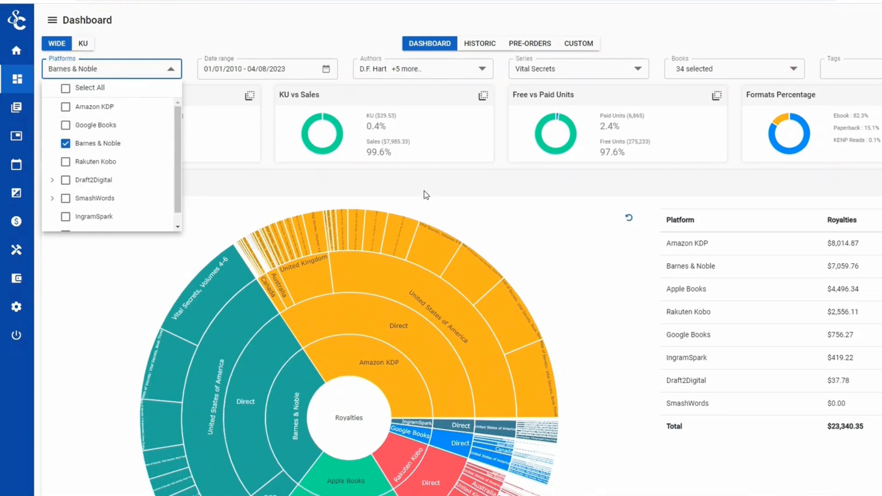
{"action": "left_click", "coordinate": [490, 185]}
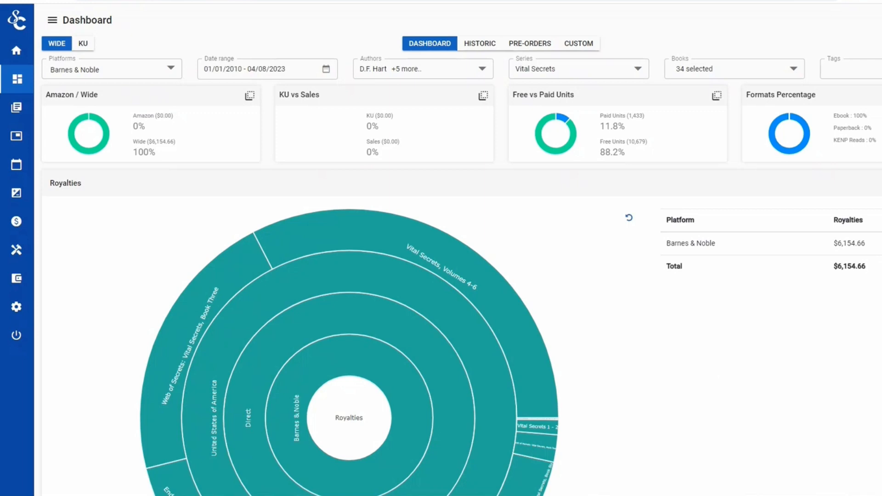
Export the per-book royalties table as CSV and open the downloaded Export (1).csv
{"action": "scroll", "coordinate": [460, 257], "scroll_direction": "down", "scroll_amount": 11}
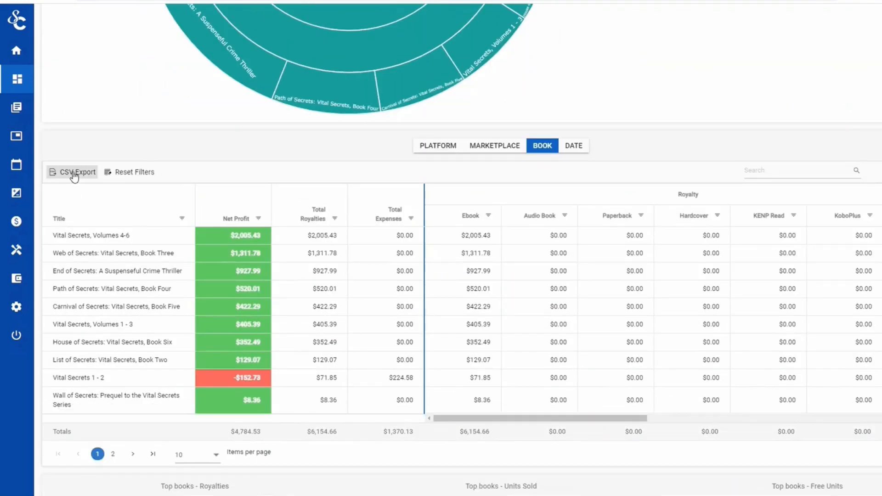
{"action": "left_click", "coordinate": [74, 175]}
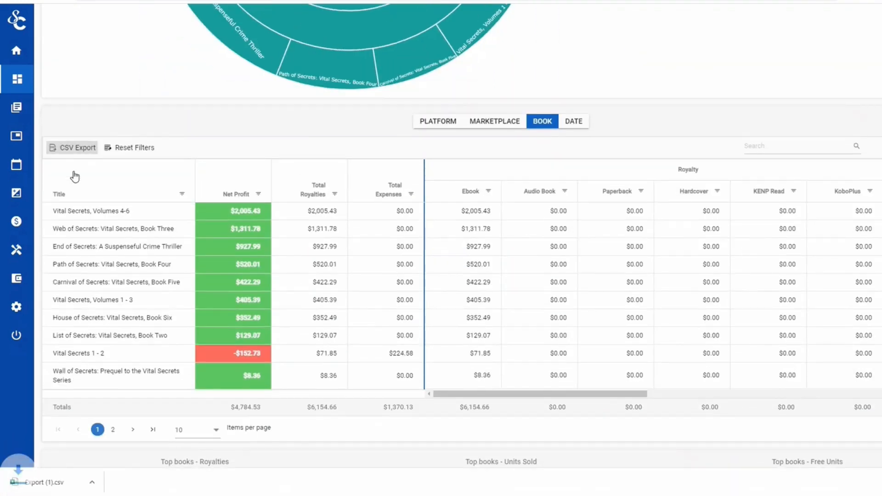
{"action": "left_click", "coordinate": [43, 482]}
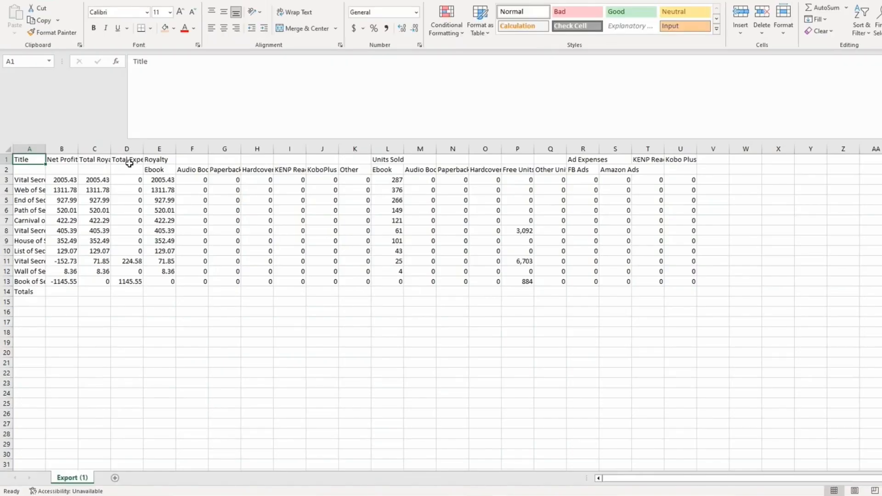
Format columns B–E as Accounting and delete the unused royalty columns F–K
{"action": "left_click_drag", "start_coordinate": [64, 149], "coordinate": [167, 152]}
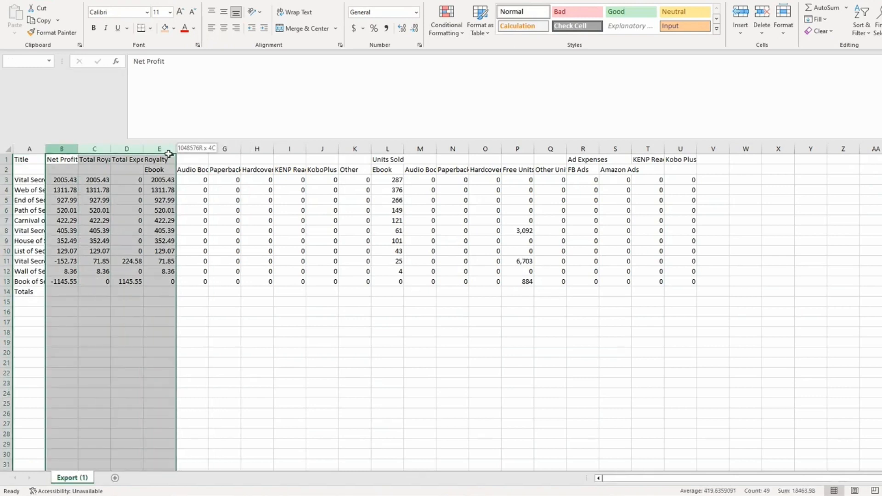
{"action": "left_click", "coordinate": [354, 28]}
{"action": "left_click", "coordinate": [267, 372]}
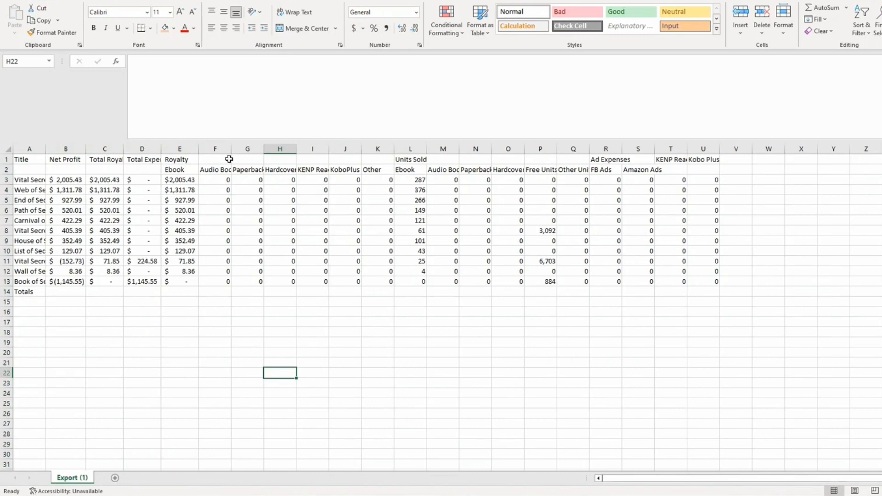
{"action": "left_click_drag", "start_coordinate": [230, 152], "coordinate": [378, 150]}
{"action": "right_click", "coordinate": [283, 263]}
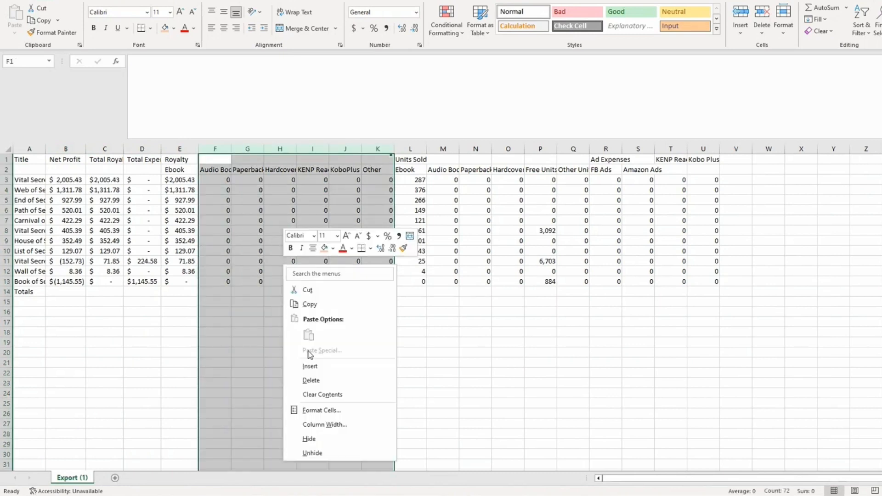
{"action": "left_click", "coordinate": [311, 380]}
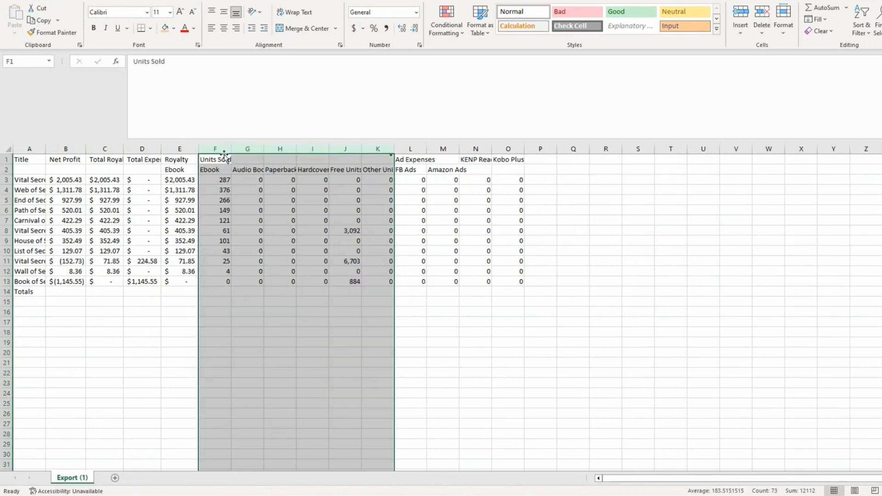
Give the units sold columns Comma Style with no decimal places
{"action": "left_click_drag", "start_coordinate": [223, 150], "coordinate": [380, 156]}
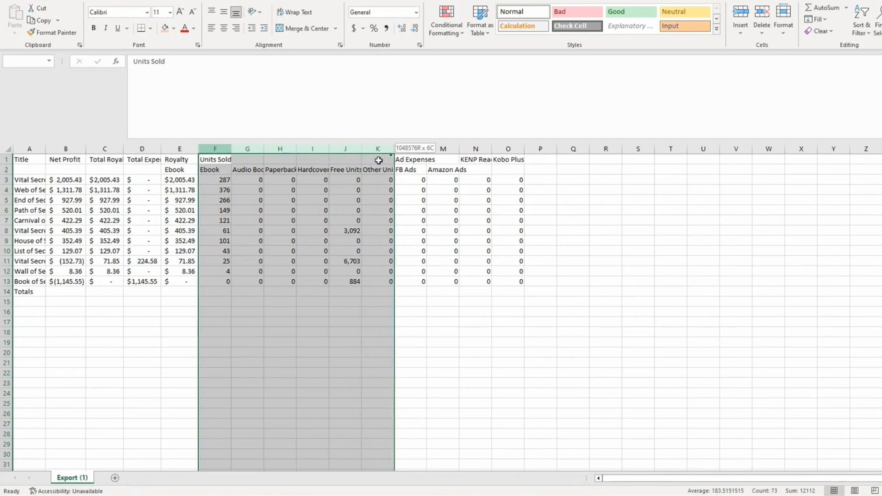
{"action": "left_click", "coordinate": [386, 28]}
{"action": "left_click", "coordinate": [416, 37]}
{"action": "left_click", "coordinate": [417, 36]}
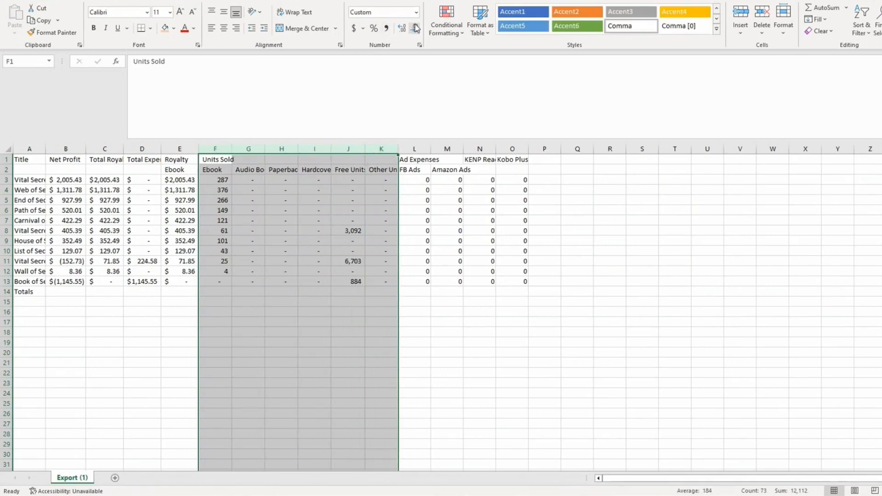
Delete the ad, KENP and Kobo columns L–O and copy the table A1:K14
{"action": "left_click_drag", "start_coordinate": [413, 149], "coordinate": [518, 148]}
{"action": "left_click_drag", "start_coordinate": [423, 148], "coordinate": [569, 160]}
{"action": "right_click", "coordinate": [520, 215]}
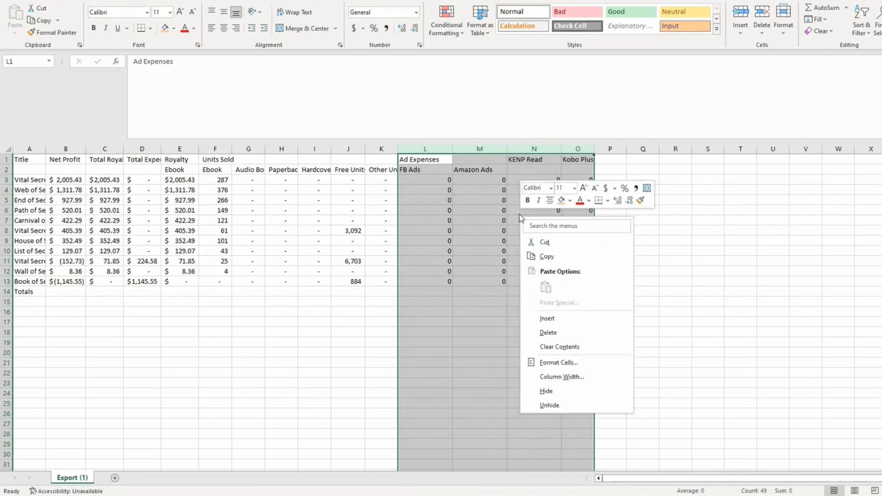
{"action": "left_click", "coordinate": [557, 334]}
{"action": "left_click_drag", "start_coordinate": [35, 159], "coordinate": [383, 292]}
{"action": "right_click", "coordinate": [366, 286]}
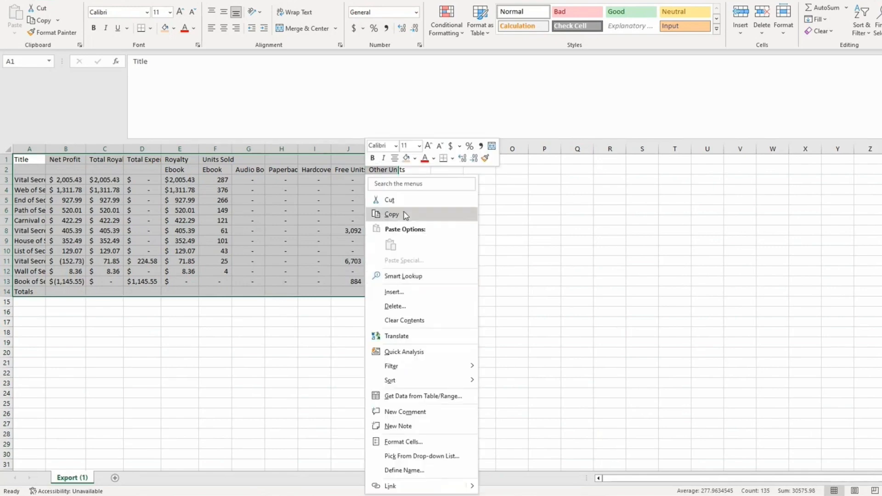
{"action": "left_click", "coordinate": [391, 213]}
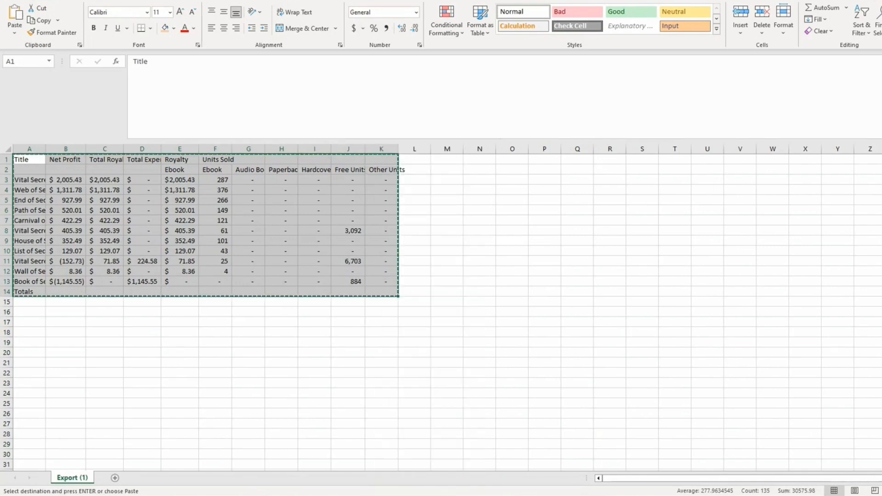
Paste the Barnes & Noble table at AB1 in the Export workbook and widen column AB
{"action": "key", "text": "alt+Tab"}
{"action": "left_click", "coordinate": [482, 160]}
{"action": "right_click", "coordinate": [482, 160]}
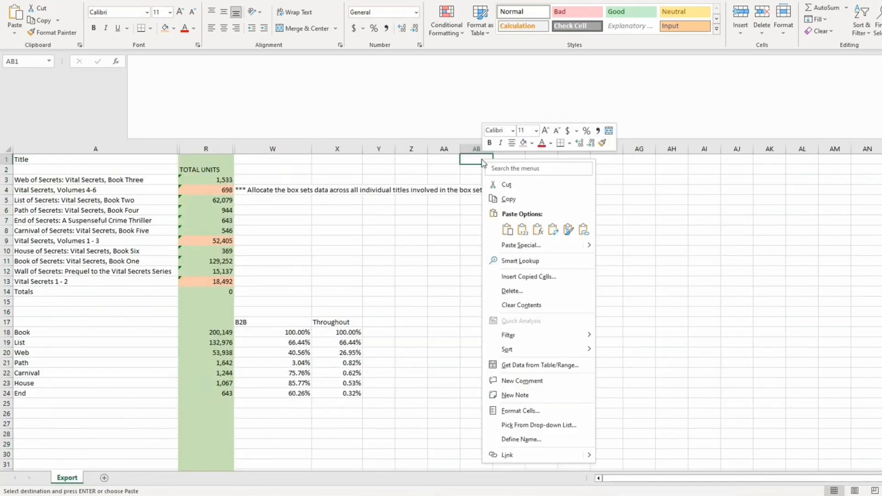
{"action": "left_click", "coordinate": [507, 229]}
{"action": "left_click", "coordinate": [282, 191]}
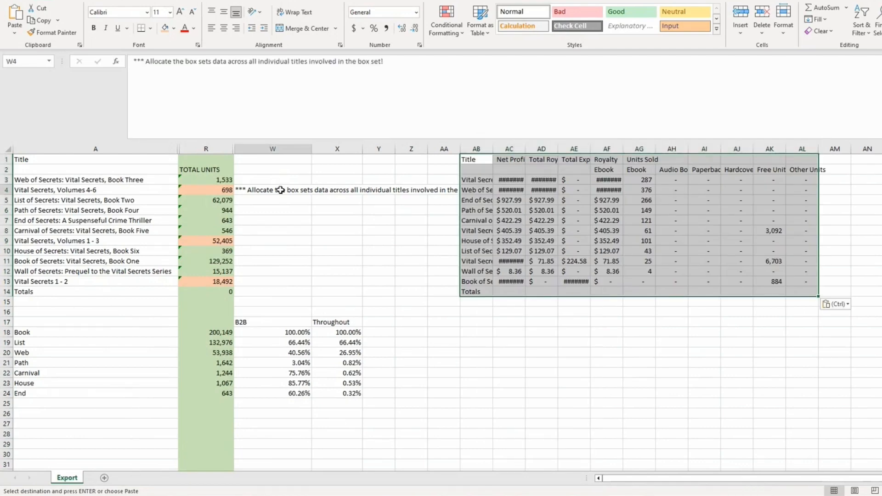
{"action": "left_click_drag", "start_coordinate": [282, 191], "coordinate": [335, 191]}
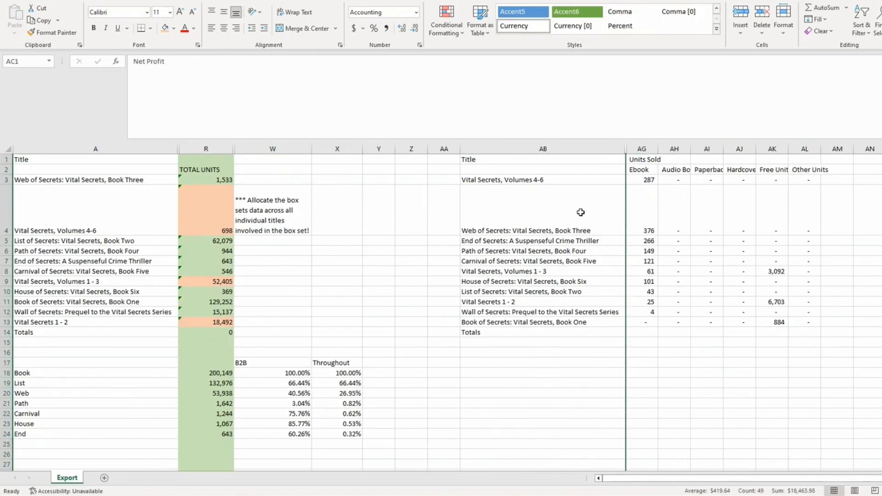
Add a TOTAL column with =SUM(AG3:AK3) in AL3, filled down to AL13
{"action": "left_click", "coordinate": [816, 168]}
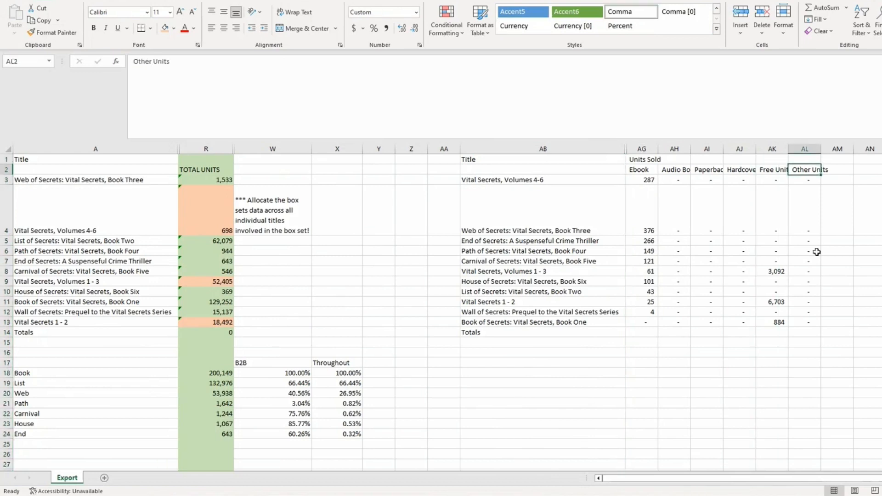
{"action": "type", "text": "TOTAL"}
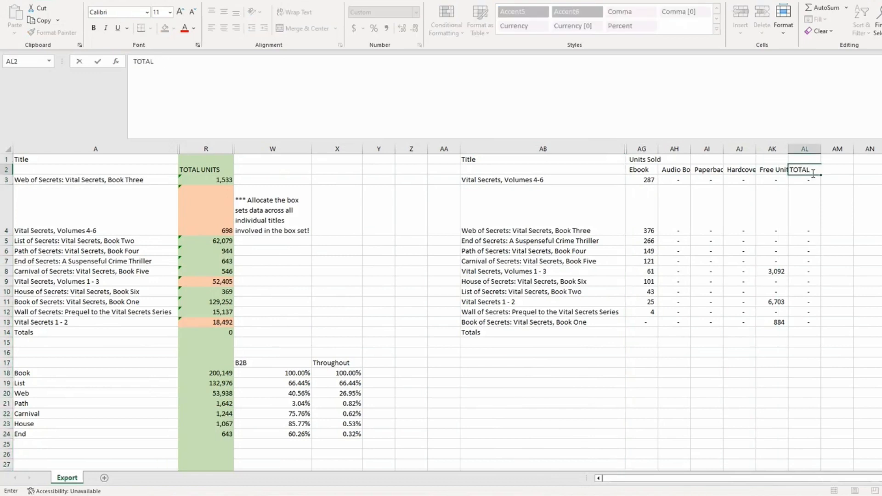
{"action": "key", "text": "Return"}
{"action": "type", "text": "="}
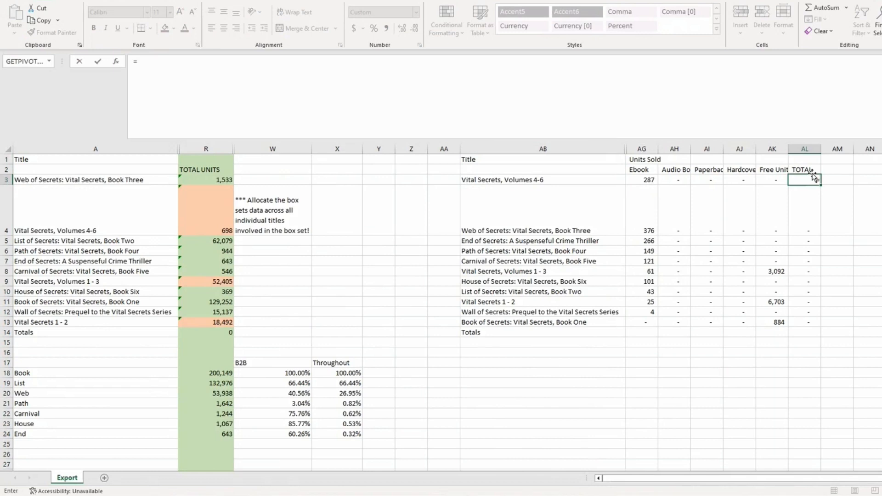
{"action": "type", "text": "sum("}
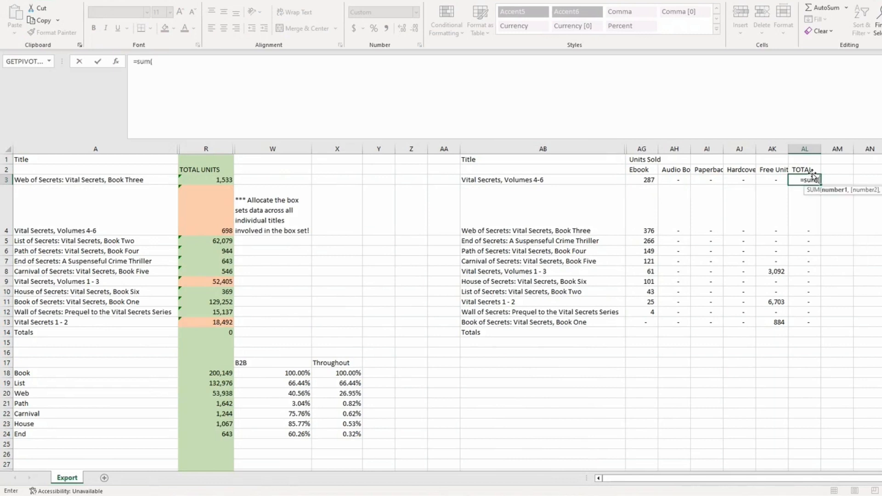
{"action": "left_click_drag", "start_coordinate": [645, 180], "coordinate": [765, 180]}
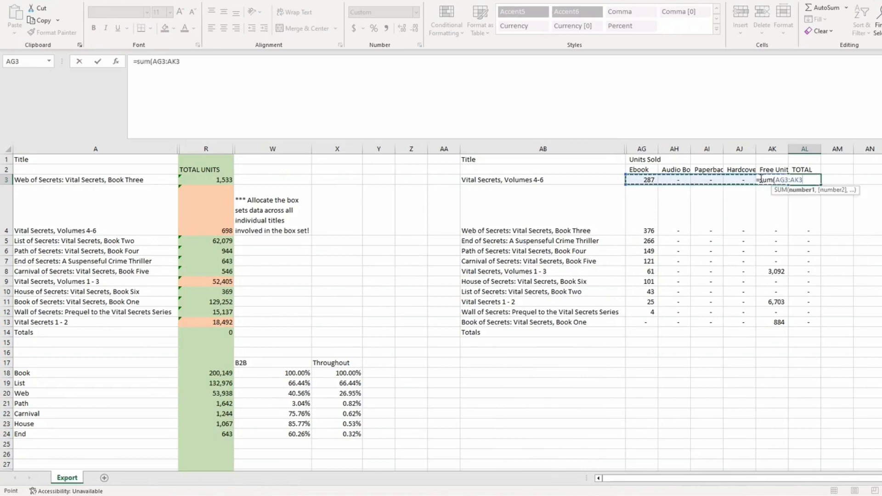
{"action": "type", "text": ")"}
{"action": "key", "text": "ctrl+Return"}
{"action": "left_click_drag", "start_coordinate": [821, 185], "coordinate": [821, 327]}
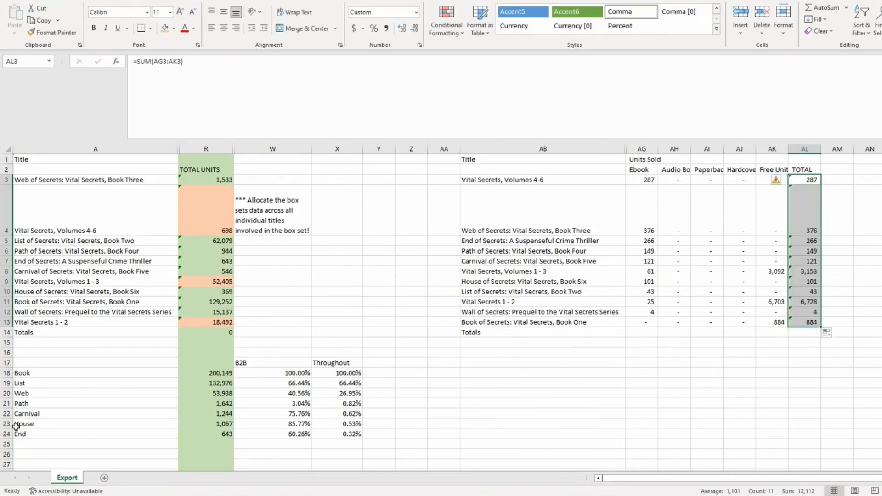
{"action": "left_click_drag", "start_coordinate": [39, 374], "coordinate": [40, 432]}
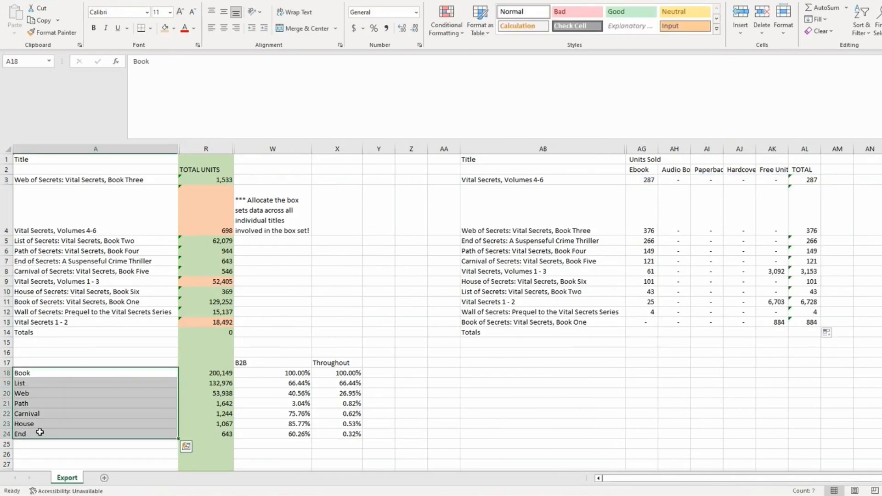
Copy the short book names from A18:A24 into AB18:AB24
{"action": "right_click", "coordinate": [40, 432]}
{"action": "left_click", "coordinate": [74, 154]}
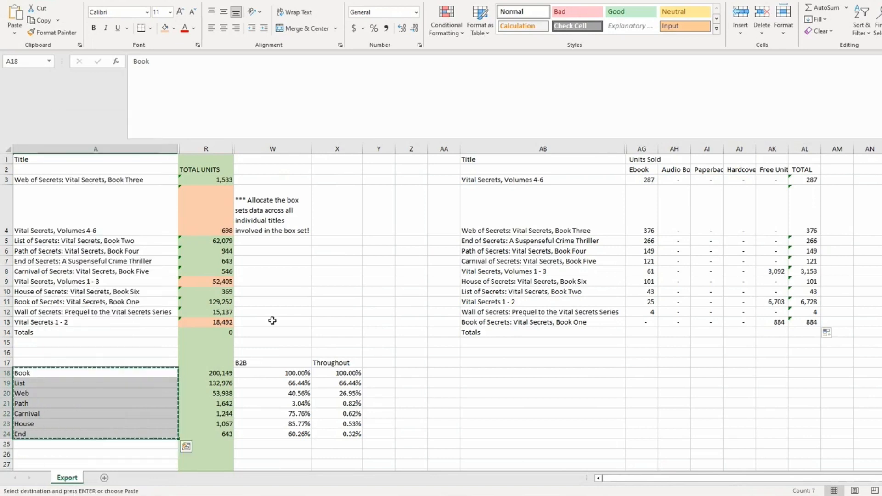
{"action": "right_click", "coordinate": [472, 373]}
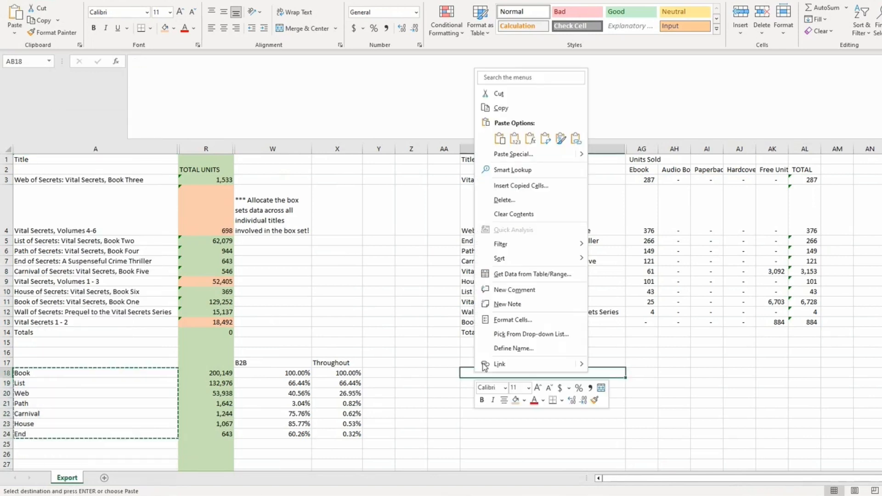
{"action": "left_click", "coordinate": [516, 143]}
Move the B2B and Throughout headers into AH17:AI17
{"action": "left_click_drag", "start_coordinate": [272, 364], "coordinate": [360, 363]}
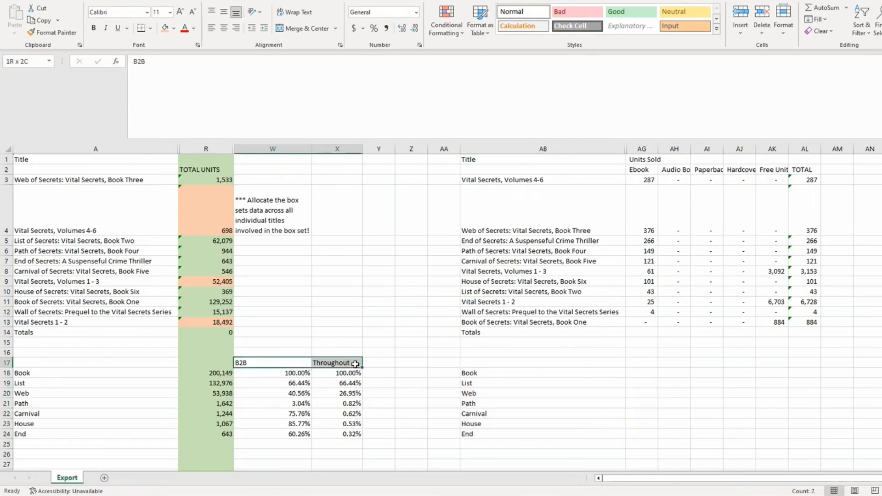
{"action": "right_click", "coordinate": [358, 366]}
{"action": "left_click", "coordinate": [385, 70]}
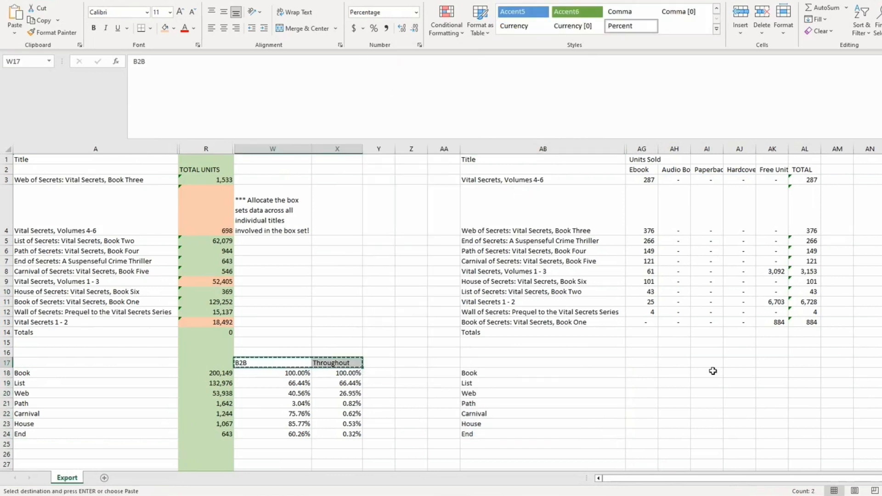
{"action": "left_click", "coordinate": [672, 371]}
{"action": "right_click", "coordinate": [671, 371]}
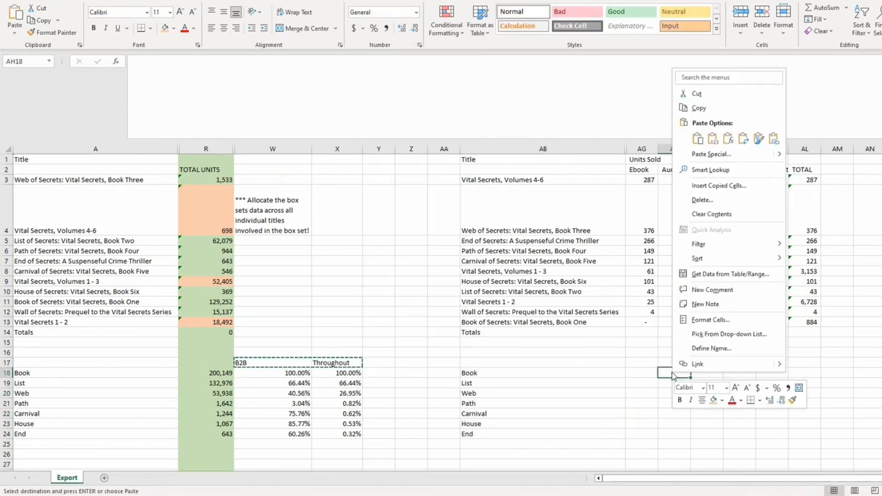
{"action": "key", "text": "Escape"}
{"action": "left_click", "coordinate": [665, 359]}
{"action": "key", "text": "Return"}
Enter the Book and List unit totals in AG18:AG19 as =AL13+AL8+AL11 and =AL8+AL11+AL10
{"action": "left_click", "coordinate": [637, 373]}
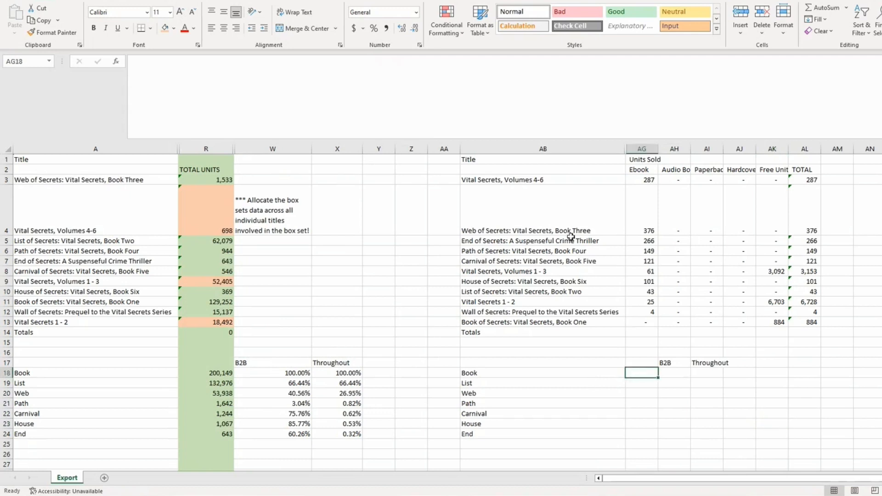
{"action": "left_click", "coordinate": [546, 272]}
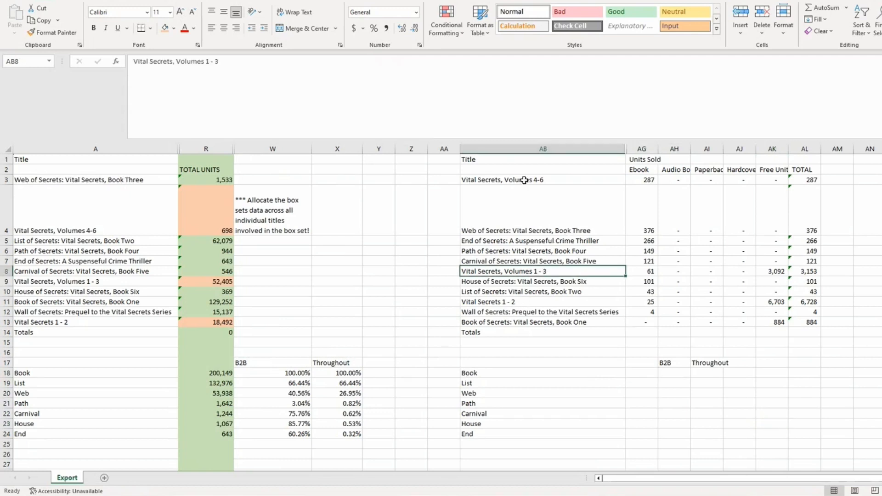
{"action": "left_click", "coordinate": [652, 373]}
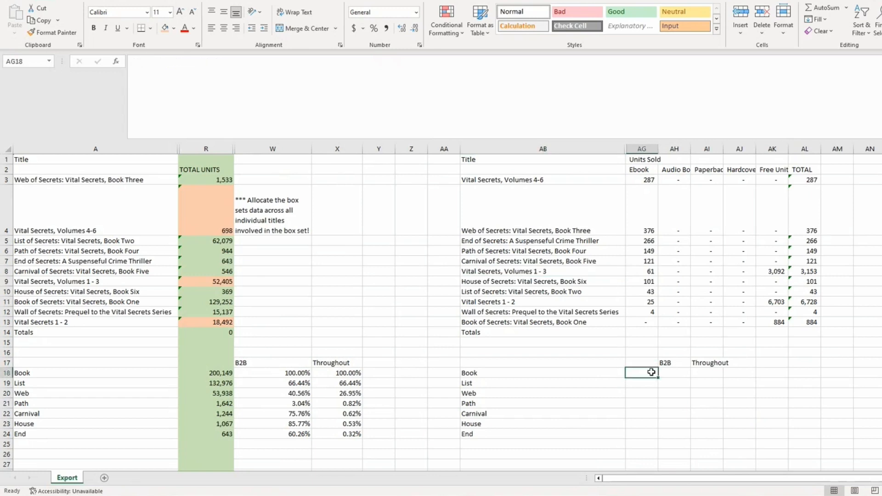
{"action": "type", "text": "="}
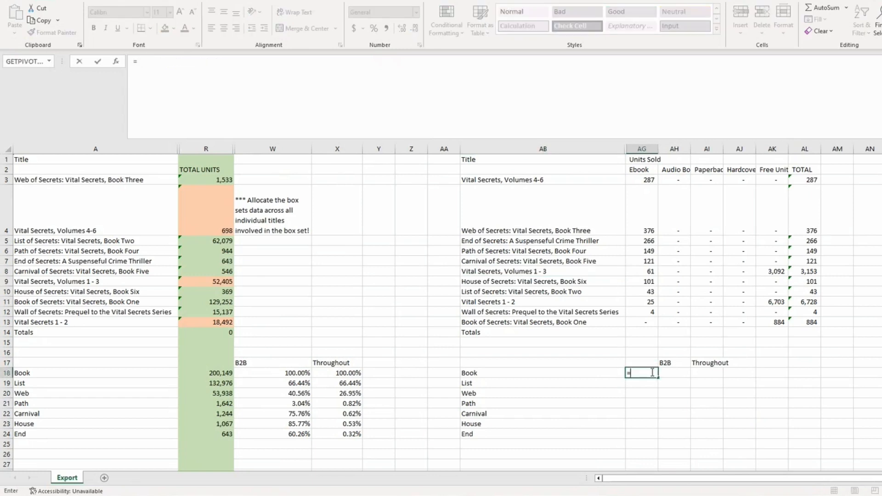
{"action": "left_click", "coordinate": [811, 321]}
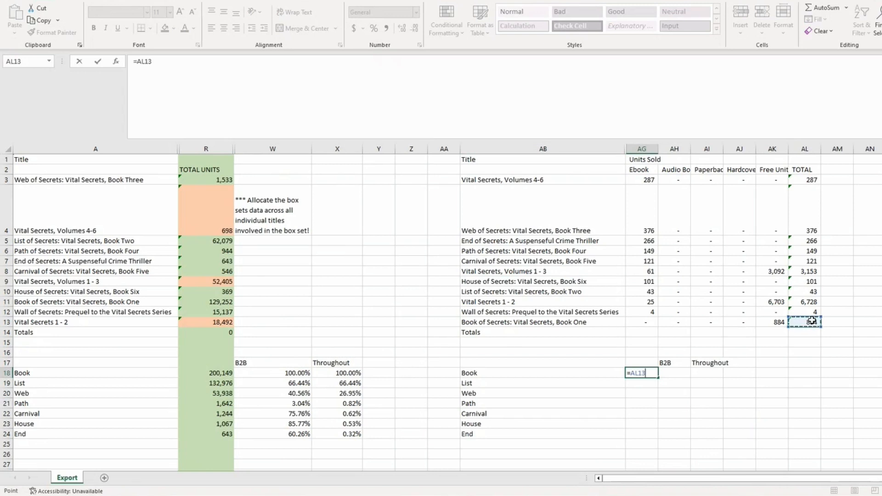
{"action": "type", "text": "+"}
{"action": "left_click", "coordinate": [816, 271]}
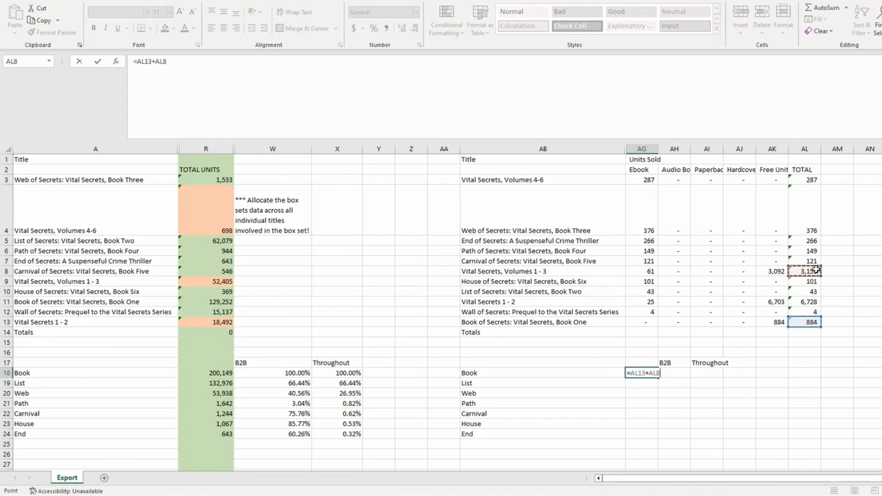
{"action": "type", "text": "+"}
{"action": "left_click", "coordinate": [812, 302]}
{"action": "key", "text": "Return"}
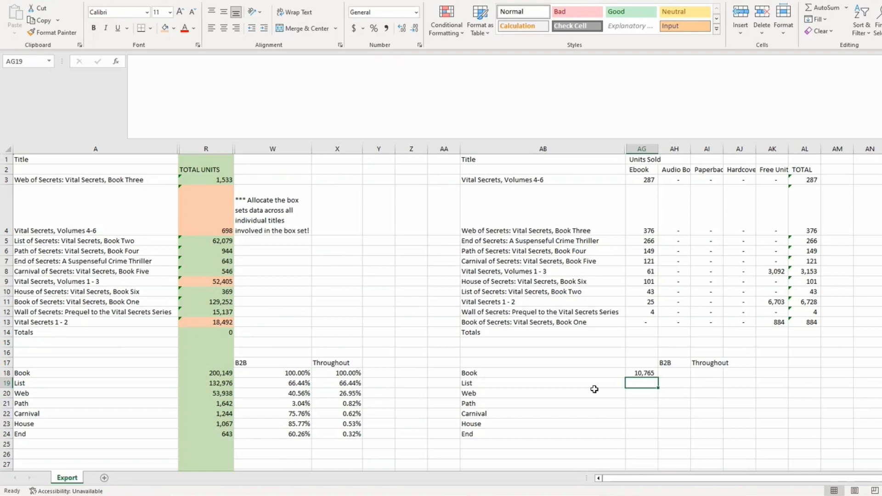
{"action": "type", "text": "="}
{"action": "left_click", "coordinate": [815, 271]}
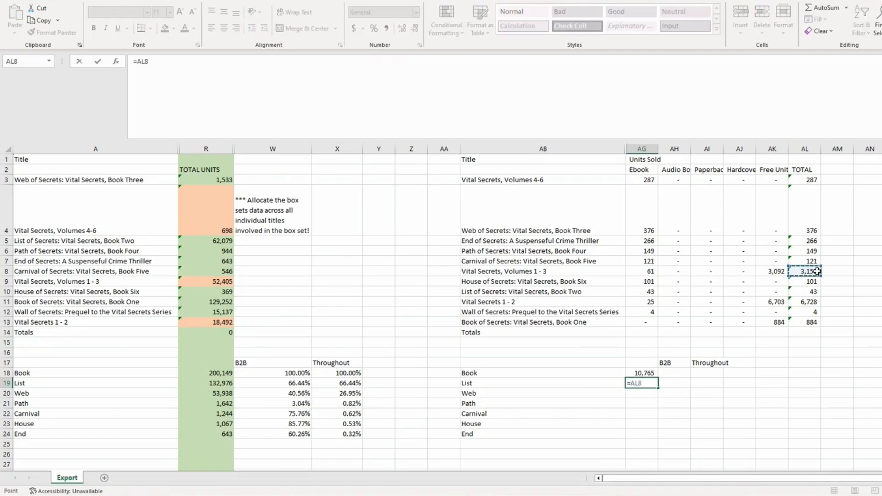
{"action": "type", "text": "+"}
{"action": "left_click", "coordinate": [816, 302]}
{"action": "type", "text": "+"}
{"action": "left_click", "coordinate": [813, 290]}
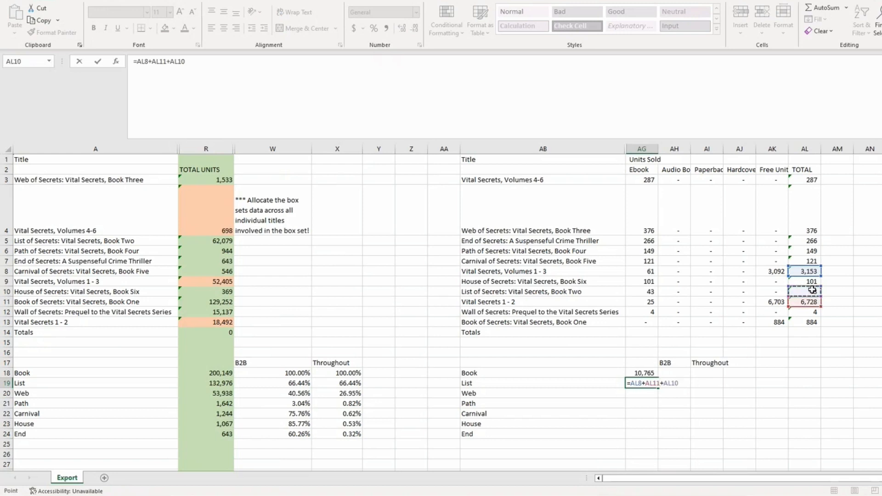
{"action": "key", "text": "Return"}
Enter the Web and Path unit totals as =AL4+AL8 and =AL6+AL3
{"action": "type", "text": "="}
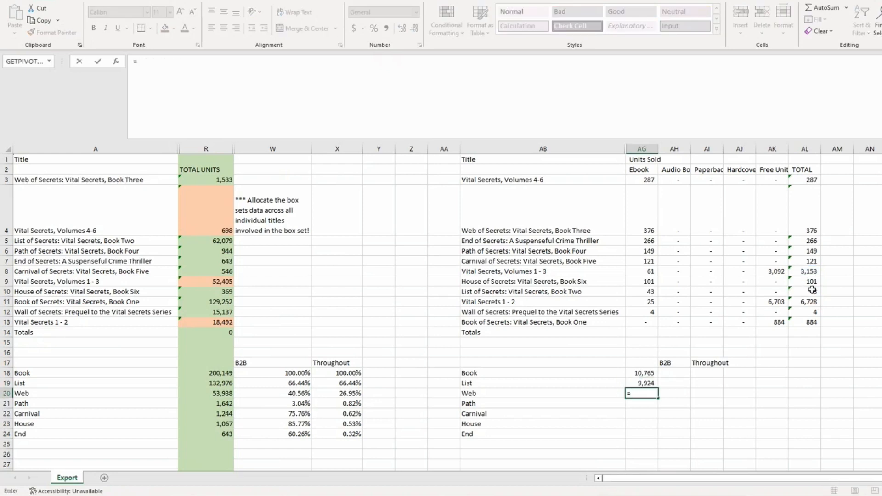
{"action": "left_click", "coordinate": [814, 230]}
{"action": "type", "text": "+"}
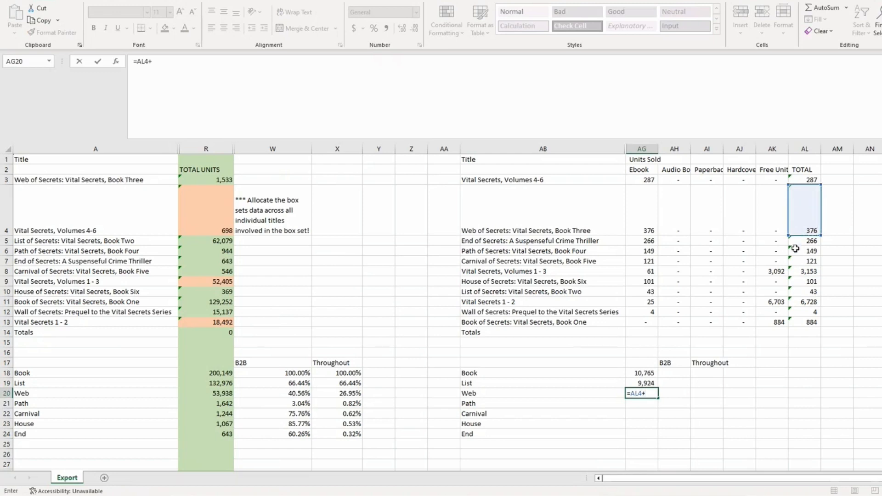
{"action": "left_click", "coordinate": [807, 271]}
{"action": "key", "text": "Return"}
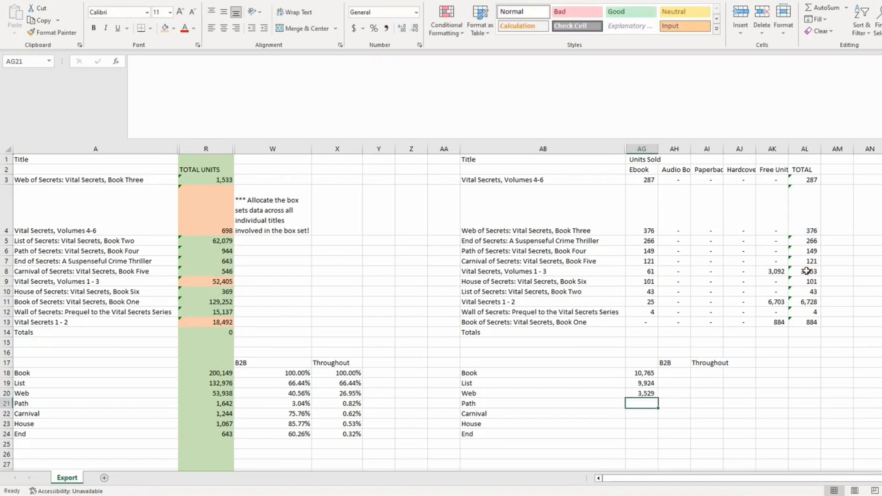
{"action": "type", "text": "="}
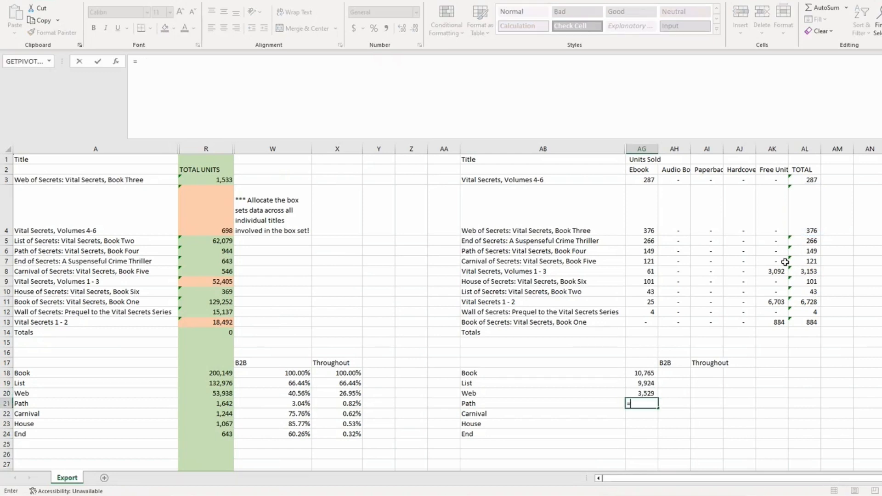
{"action": "left_click", "coordinate": [802, 248]}
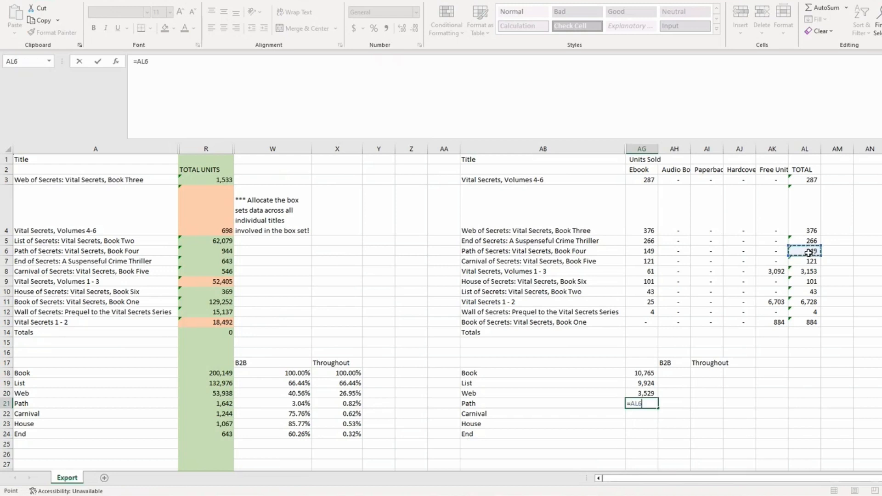
{"action": "type", "text": "+"}
{"action": "left_click", "coordinate": [811, 180]}
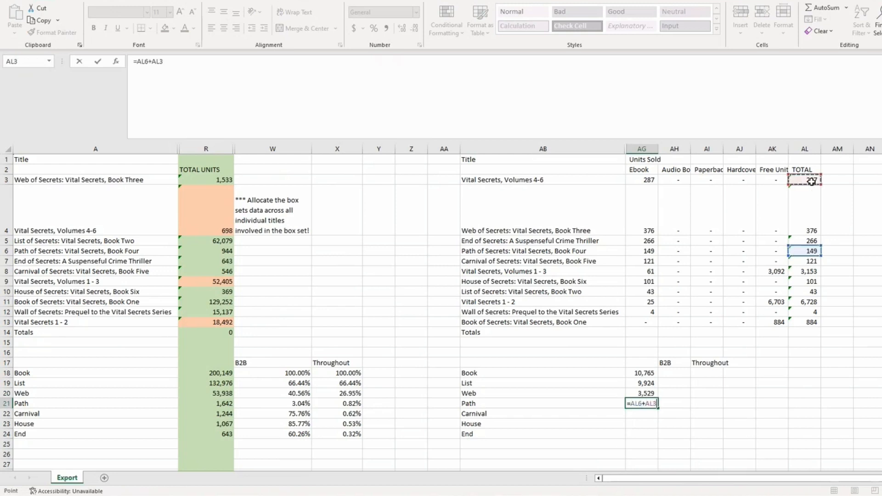
{"action": "key", "text": "Return"}
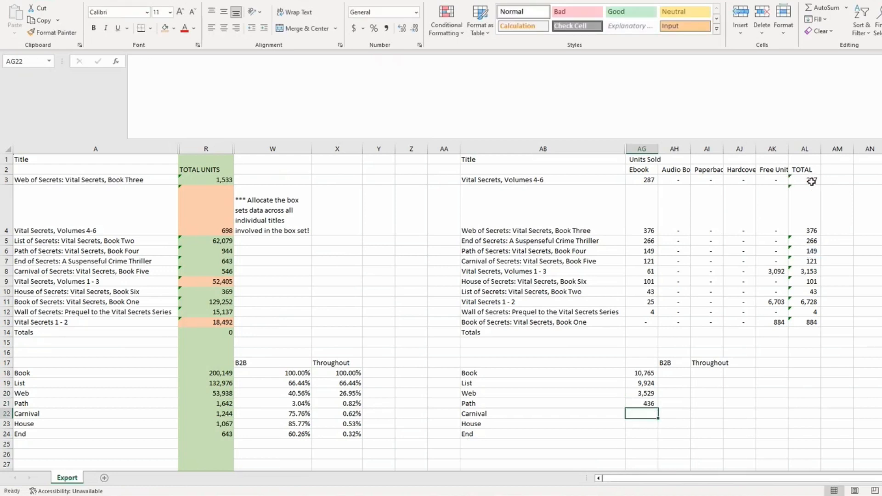
Enter the Carnival, House and End totals as =AL3+AL7, =AL3+AL9 and =AL5
{"action": "type", "text": "="}
{"action": "left_click", "coordinate": [812, 181]}
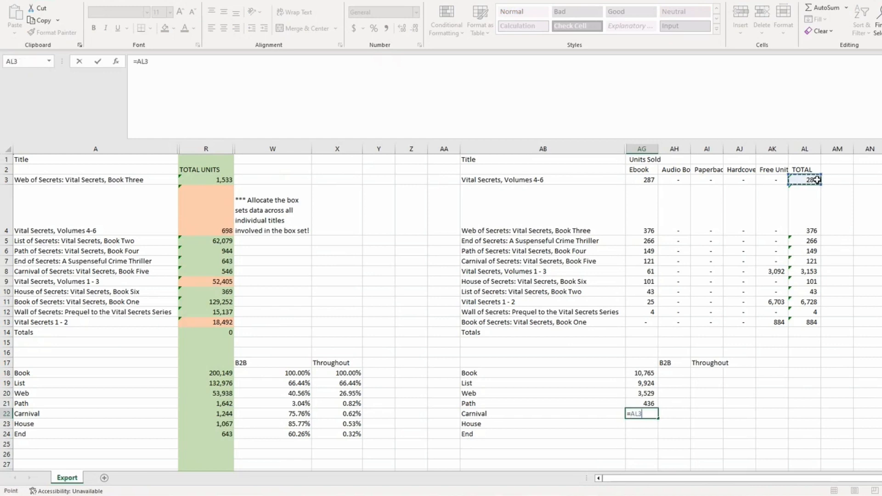
{"action": "type", "text": "+"}
{"action": "left_click", "coordinate": [810, 261]}
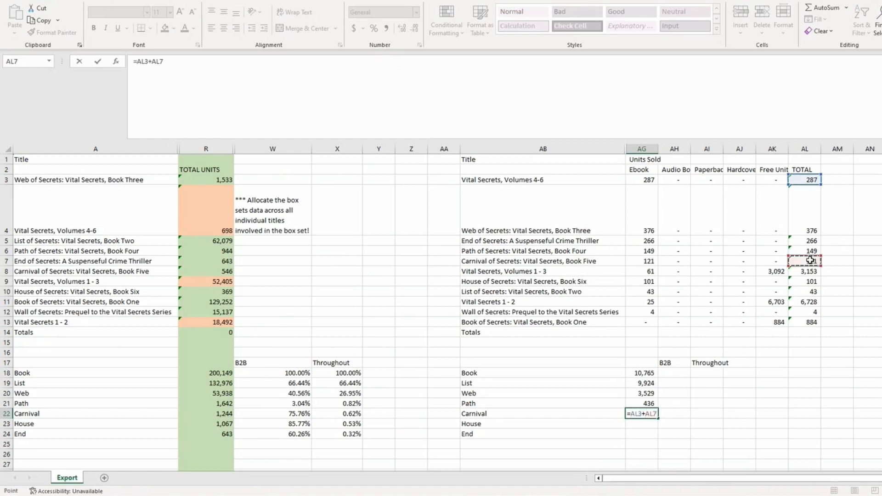
{"action": "key", "text": "Return"}
{"action": "type", "text": "="}
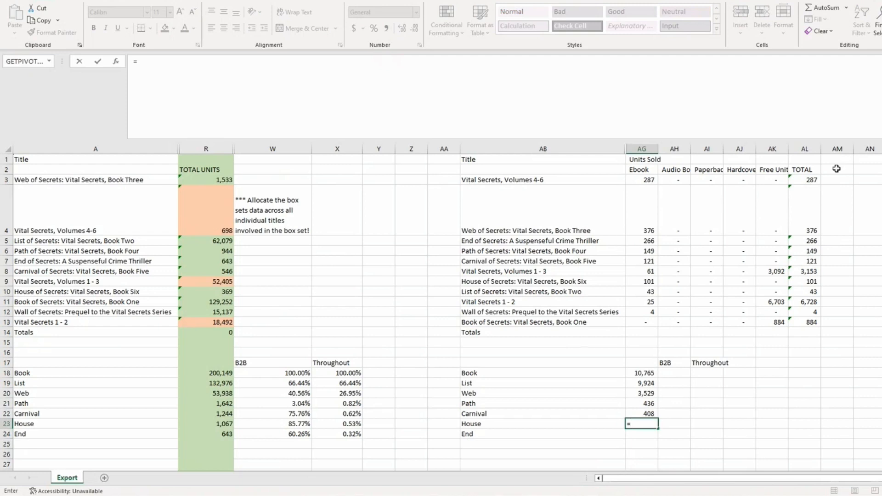
{"action": "left_click", "coordinate": [815, 180]}
{"action": "type", "text": "+"}
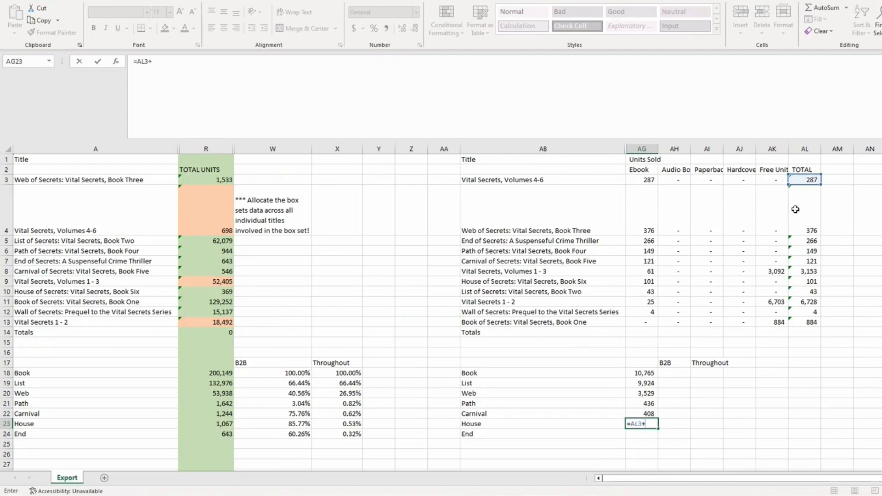
{"action": "left_click", "coordinate": [811, 281]}
{"action": "key", "text": "Return"}
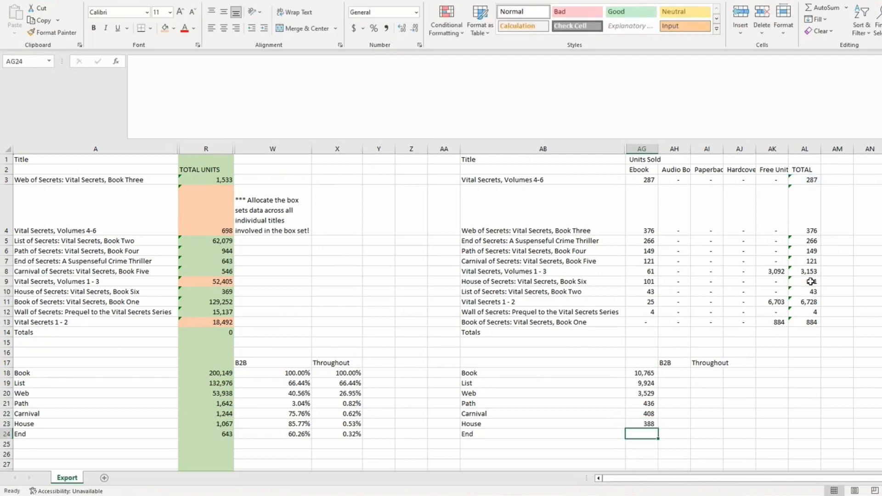
{"action": "type", "text": "="}
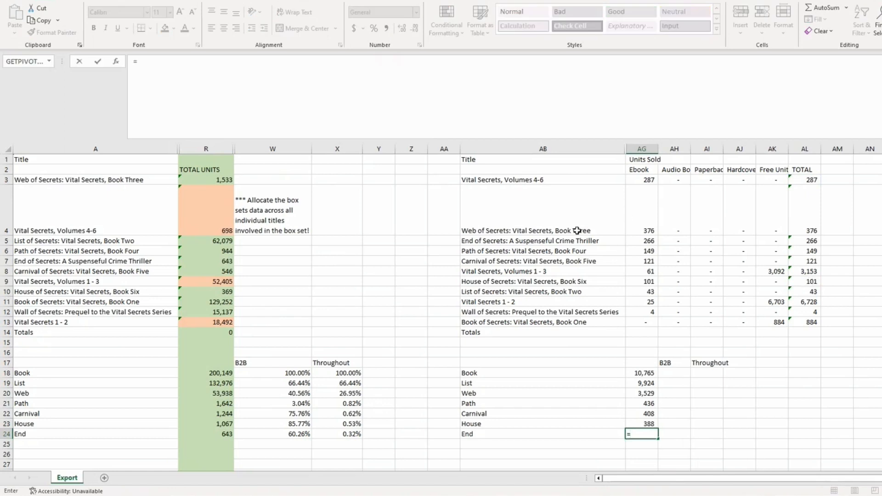
{"action": "left_click", "coordinate": [806, 241]}
{"action": "key", "text": "Return"}
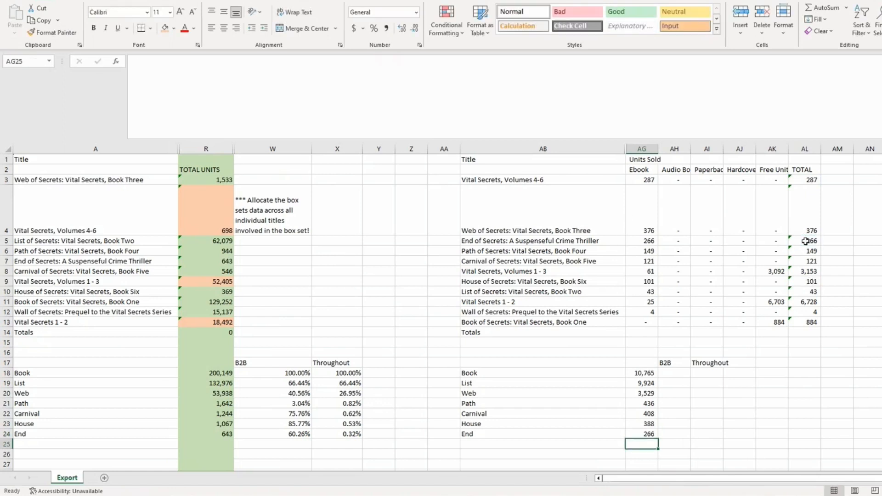
Enter 100% as Book's B2B value and =AG19/AG18 for List
{"action": "left_click", "coordinate": [680, 373]}
{"action": "type", "text": "100"}
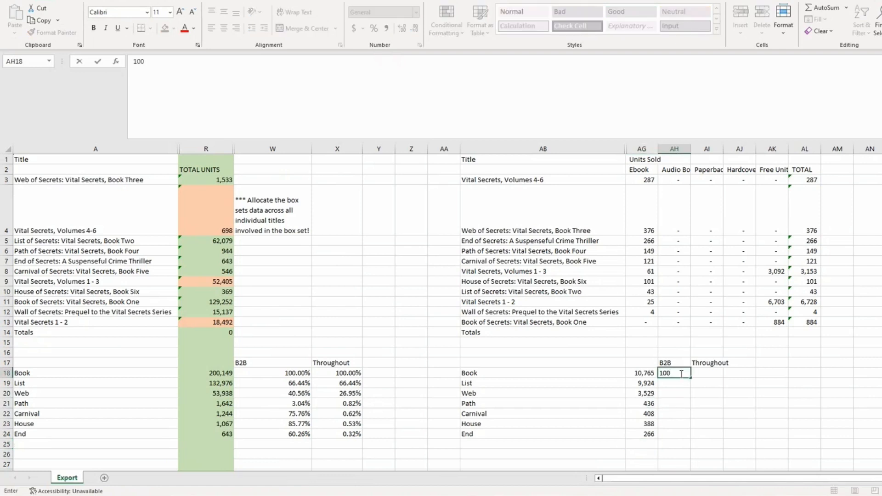
{"action": "type", "text": "%"}
{"action": "key", "text": "Return"}
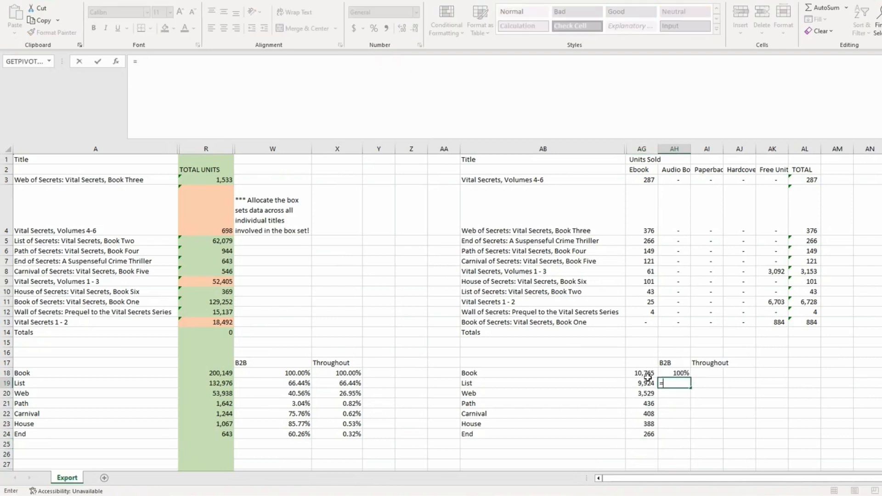
{"action": "type", "text": "="}
{"action": "left_click", "coordinate": [645, 383]}
{"action": "type", "text": "/"}
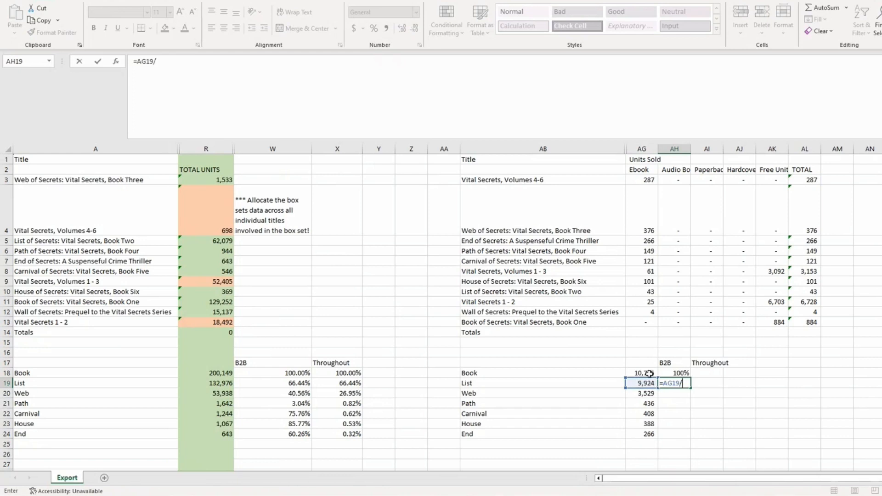
{"action": "left_click", "coordinate": [649, 374]}
{"action": "key", "text": "Return"}
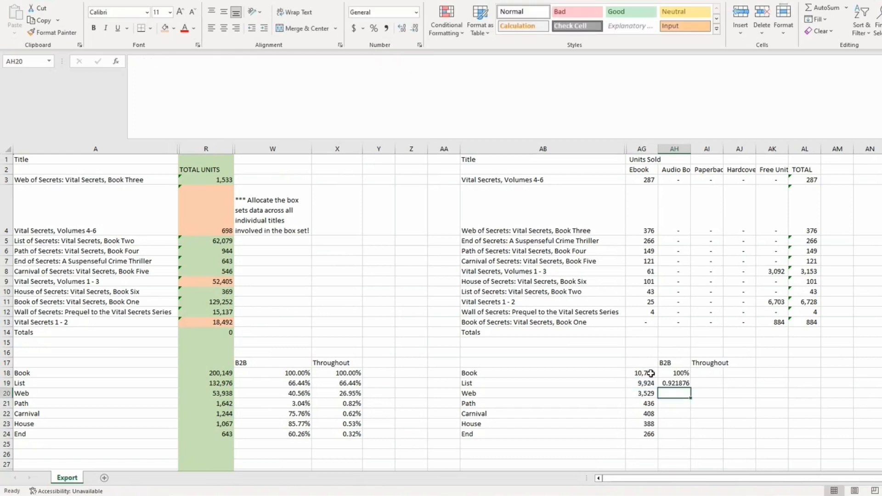
Format columns AH:AI as percentages with two decimals and clear the stray 0.00% cells above
{"action": "left_click_drag", "start_coordinate": [675, 149], "coordinate": [717, 149]}
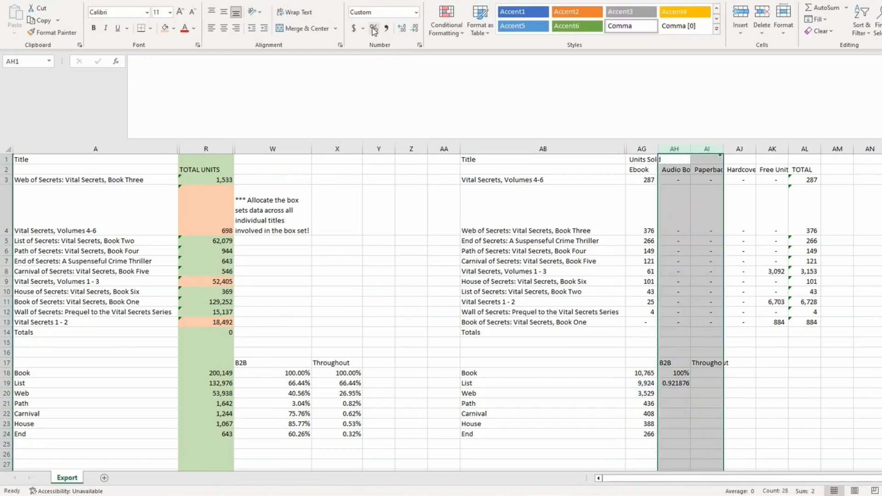
{"action": "left_click", "coordinate": [375, 29]}
{"action": "left_click", "coordinate": [403, 28]}
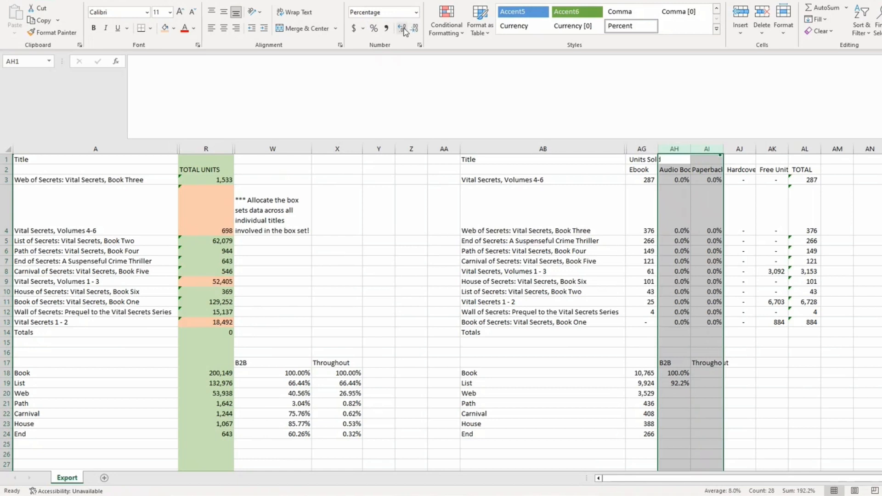
{"action": "left_click", "coordinate": [403, 29]}
{"action": "left_click", "coordinate": [733, 423]}
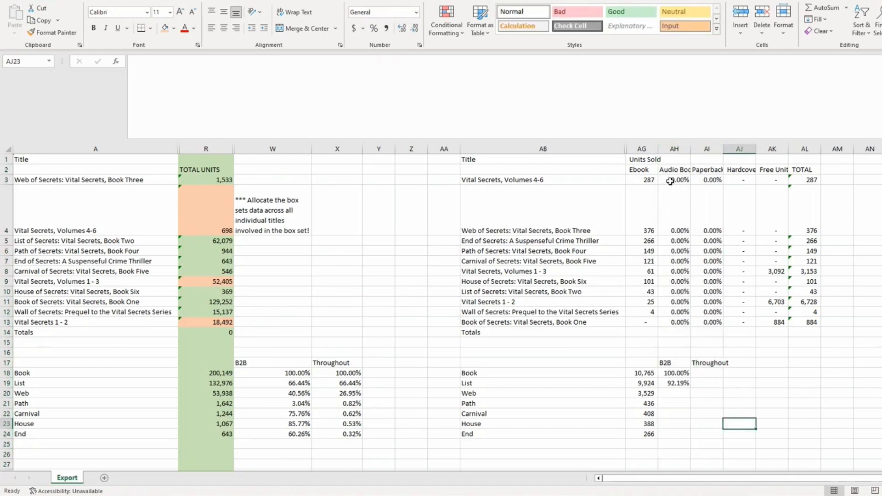
{"action": "left_click_drag", "start_coordinate": [671, 181], "coordinate": [708, 323]}
{"action": "key", "text": "Delete"}
Enter B2B ratios for Web, Path and Carnival, each book's units divided by the previous book's
{"action": "left_click", "coordinate": [675, 384]}
{"action": "left_click", "coordinate": [676, 391]}
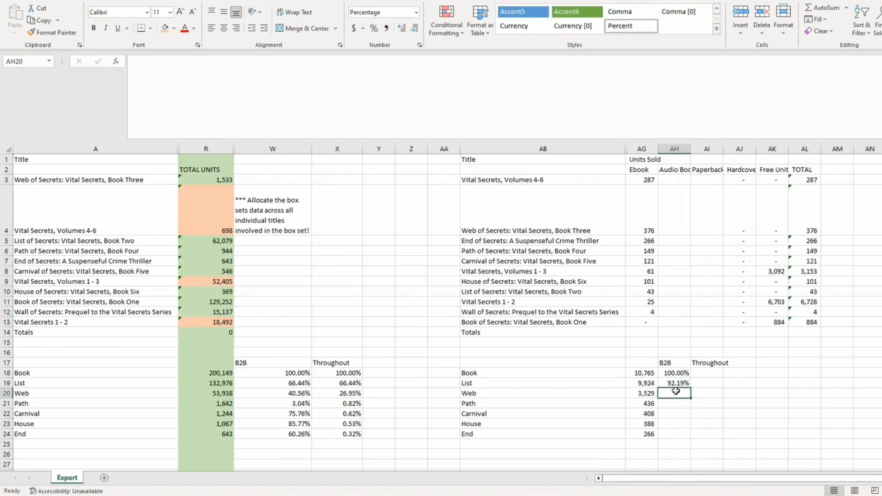
{"action": "type", "text": "="}
{"action": "left_click", "coordinate": [649, 392]}
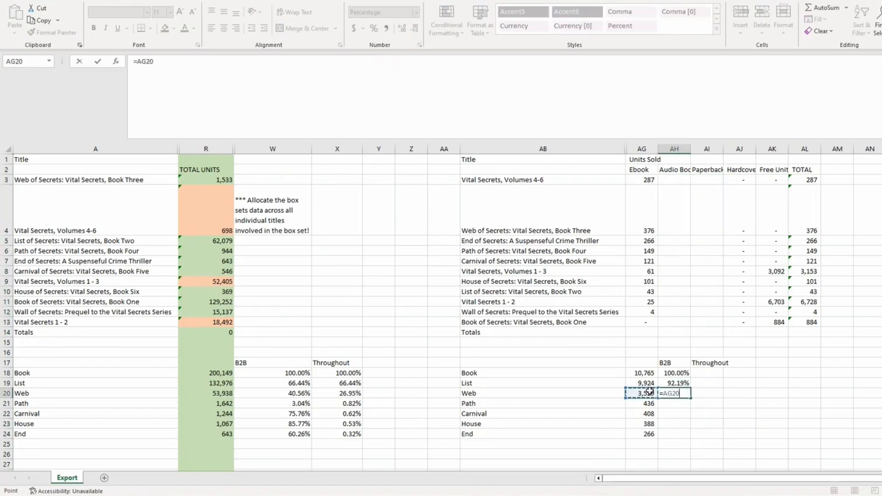
{"action": "left_click", "coordinate": [650, 383]}
{"action": "key", "text": "Return"}
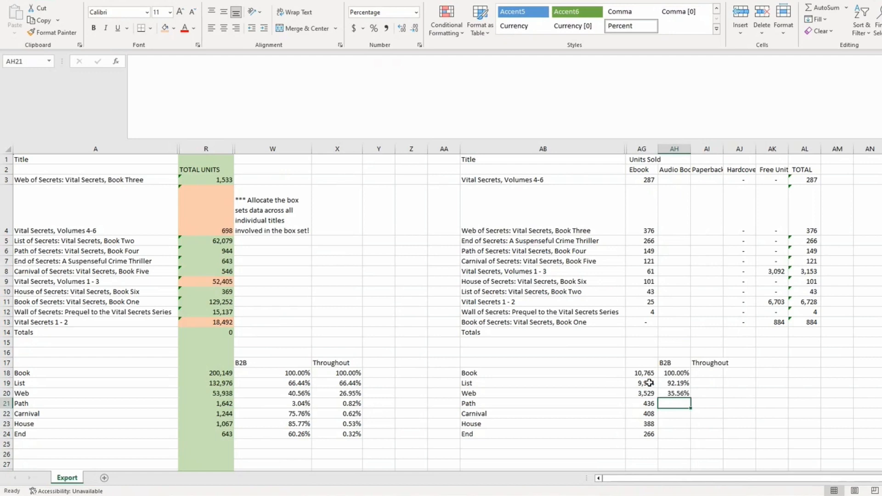
{"action": "type", "text": "="}
{"action": "left_click", "coordinate": [652, 404]}
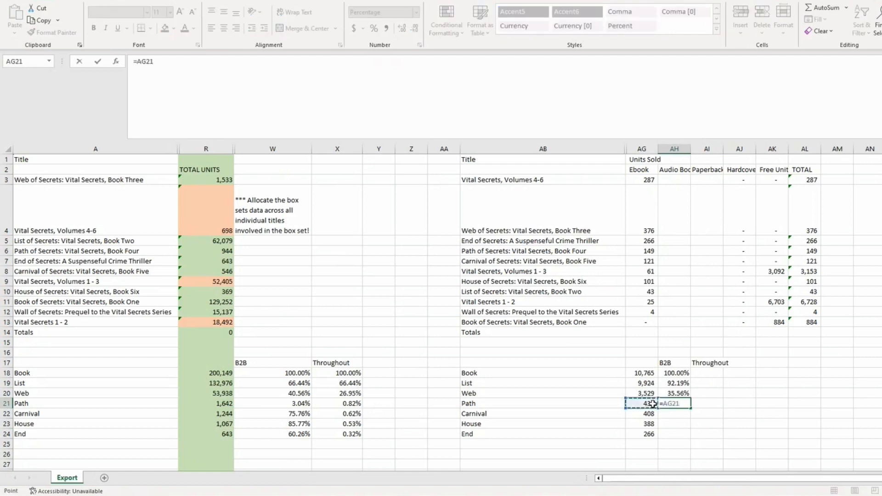
{"action": "type", "text": "/"}
{"action": "left_click", "coordinate": [652, 394]}
{"action": "key", "text": "Return"}
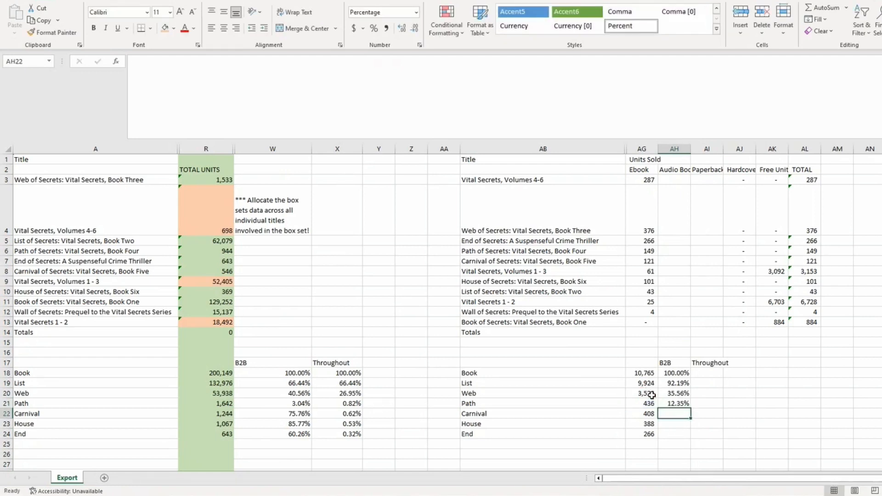
{"action": "type", "text": "="}
{"action": "left_click", "coordinate": [643, 413]}
{"action": "type", "text": "/"}
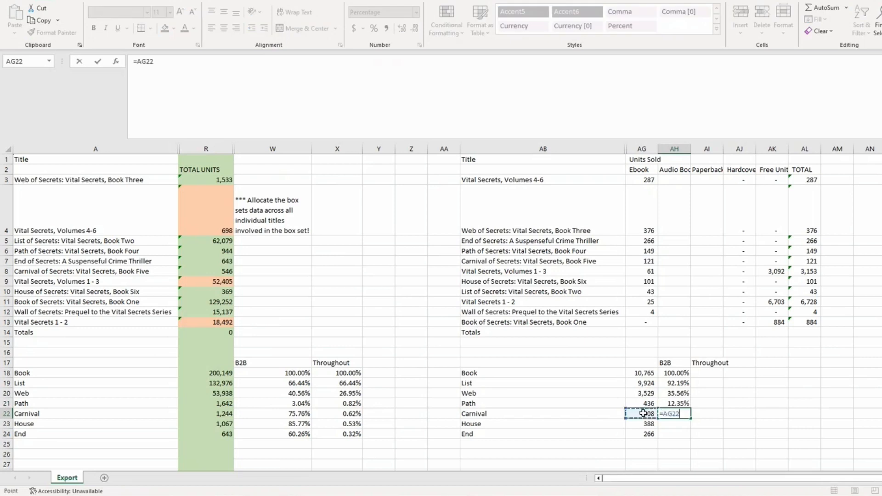
{"action": "left_click", "coordinate": [643, 401]}
{"action": "key", "text": "Return"}
Enter the House and End B2B ratios (=AG23/AG22, =AG24/AG23) and review the percentages
{"action": "type", "text": "="}
{"action": "left_click", "coordinate": [645, 423]}
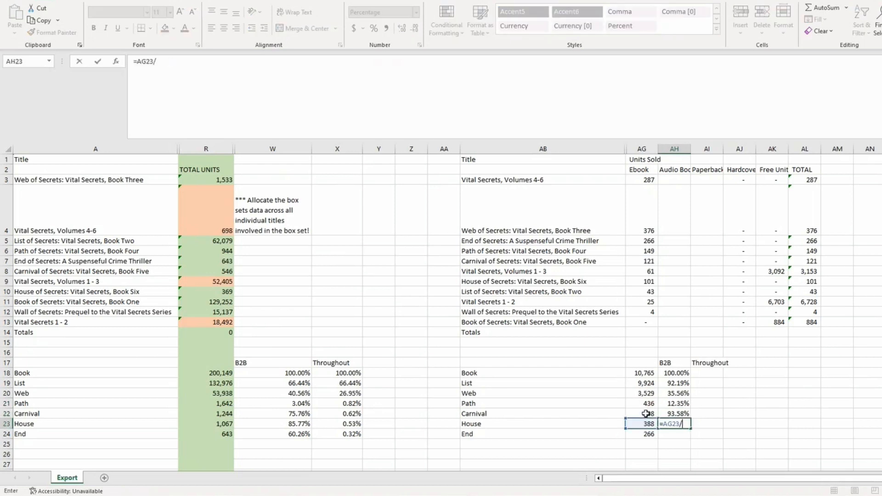
{"action": "type", "text": "/"}
{"action": "left_click", "coordinate": [645, 414]}
{"action": "key", "text": "Return"}
{"action": "type", "text": "="}
{"action": "left_click", "coordinate": [649, 434]}
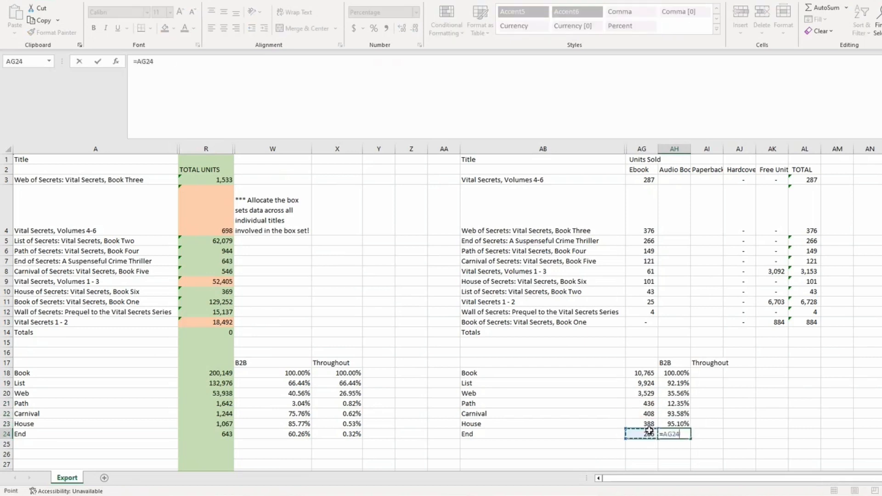
{"action": "type", "text": "/"}
{"action": "left_click", "coordinate": [647, 422]}
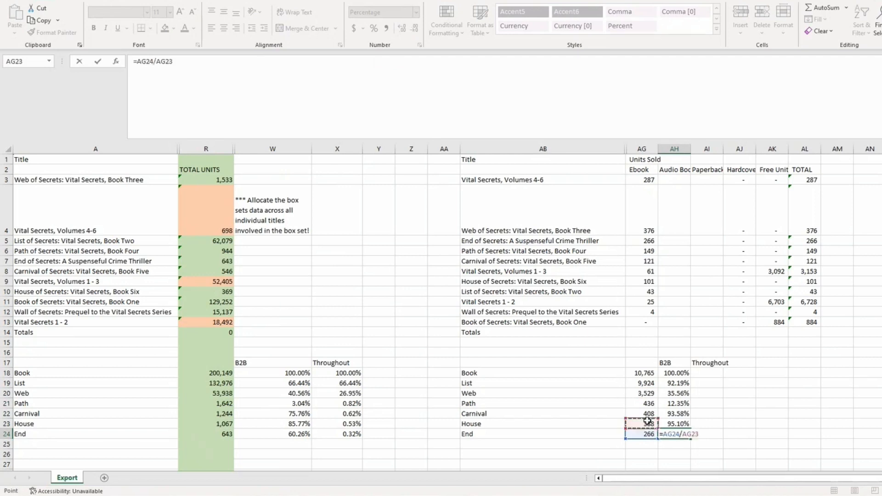
{"action": "key", "text": "Return"}
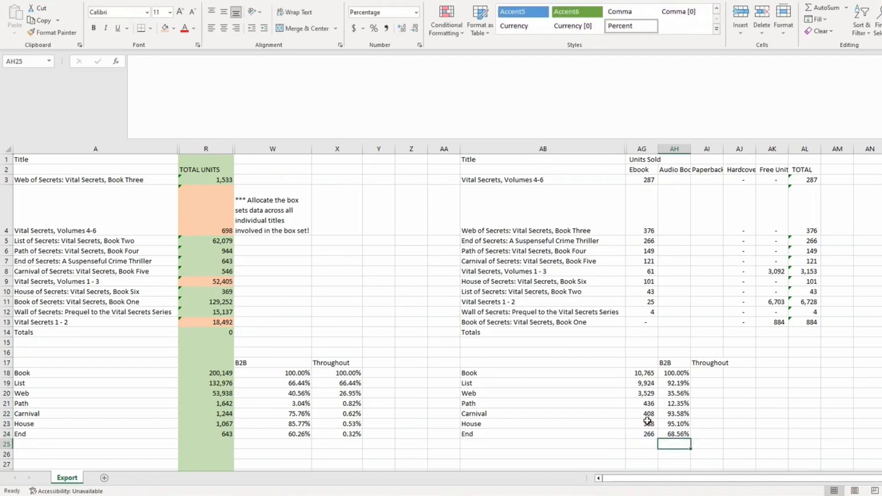
{"action": "left_click", "coordinate": [671, 404]}
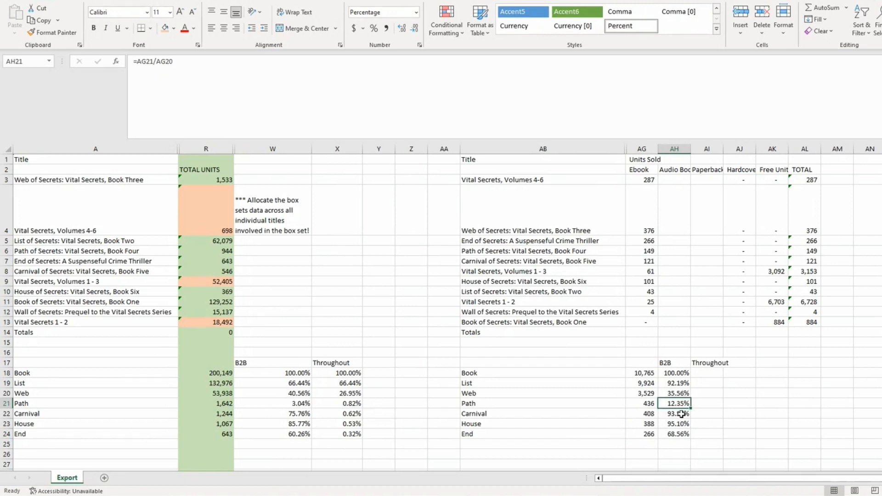
{"action": "left_click_drag", "start_coordinate": [681, 415], "coordinate": [681, 429]}
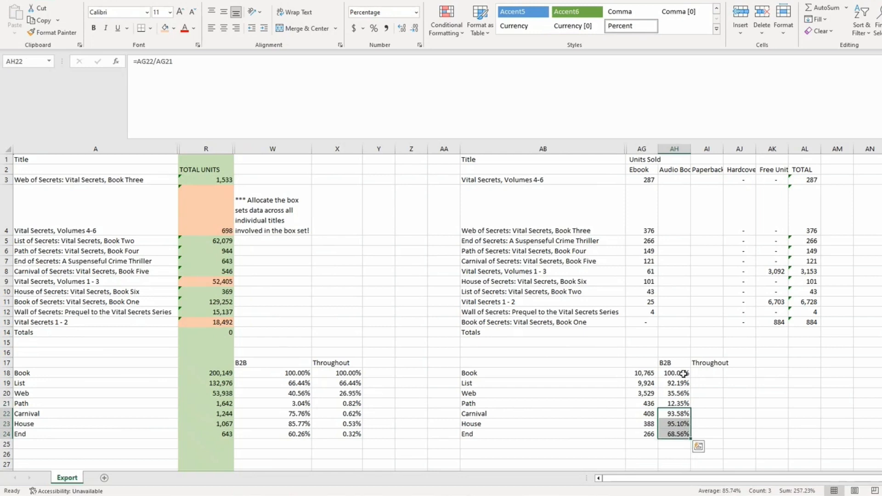
Enter 100% throughput for Book and =AG19/$AG$18 for List in AI18:AI19
{"action": "left_click", "coordinate": [709, 373]}
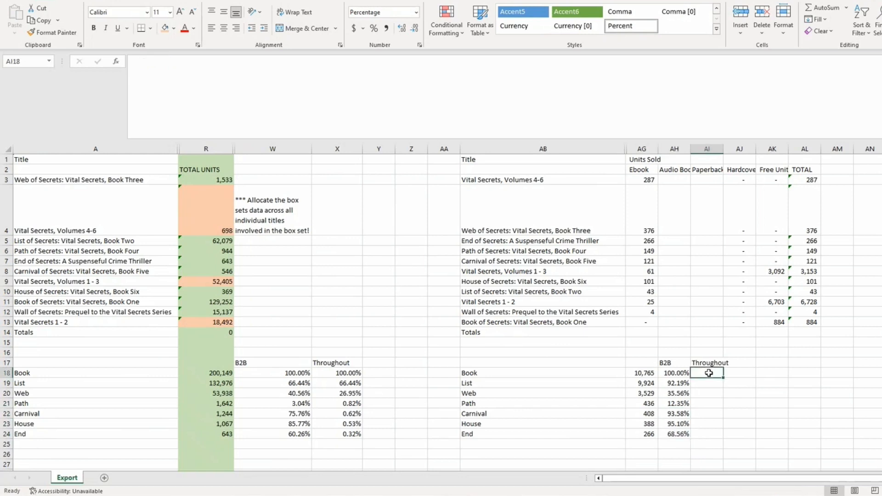
{"action": "type", "text": "100"}
{"action": "key", "text": "Return"}
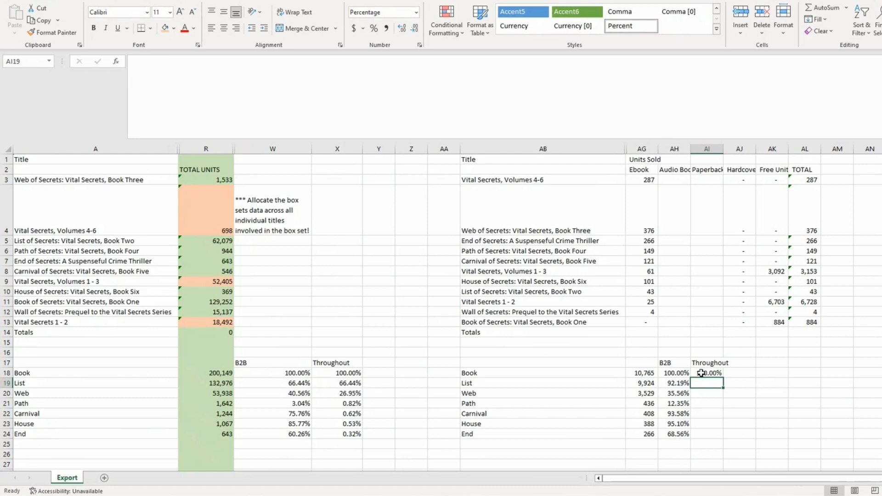
{"action": "type", "text": "="}
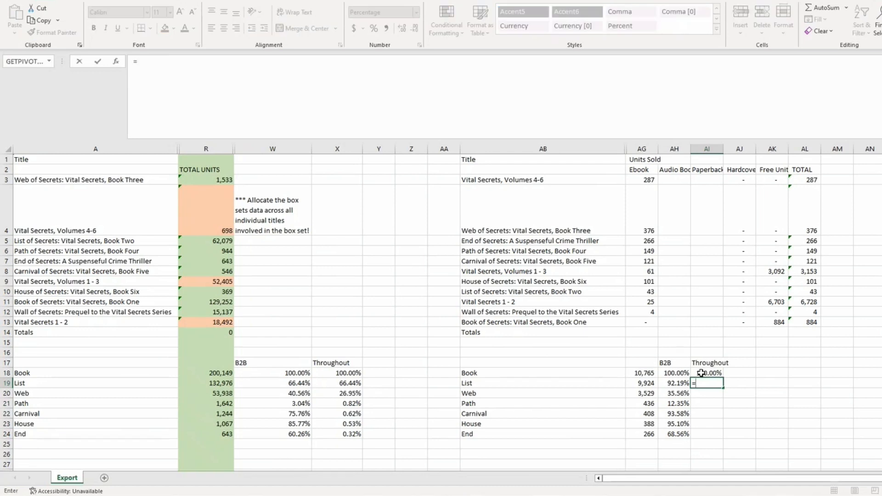
{"action": "left_click", "coordinate": [643, 383]}
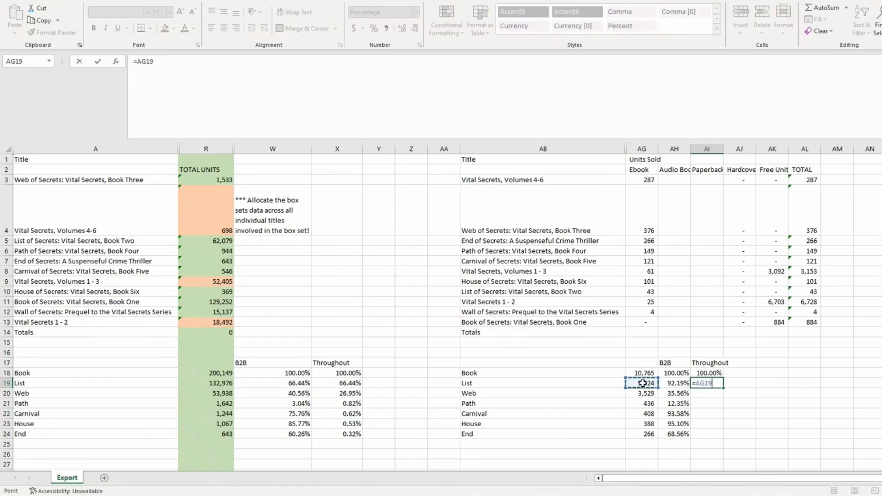
{"action": "type", "text": "/$AG$"}
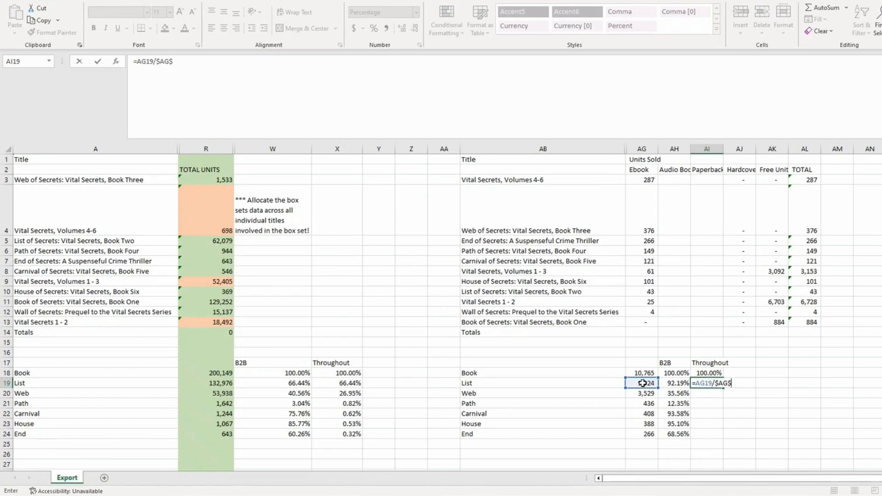
{"action": "type", "text": "18"}
{"action": "key", "text": "Return"}
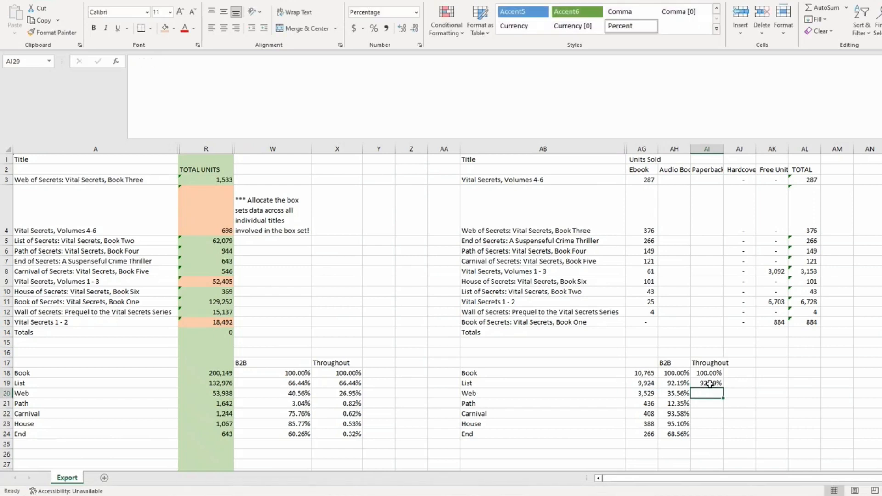
Fill the throughput formula down to End in AI24 and check the result
{"action": "left_click", "coordinate": [710, 383]}
{"action": "left_click_drag", "start_coordinate": [723, 389], "coordinate": [726, 436]}
{"action": "left_click", "coordinate": [648, 454]}
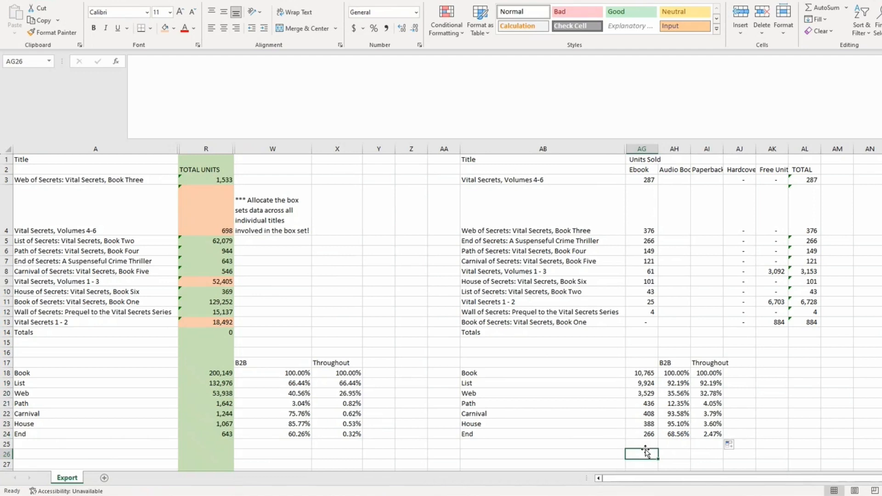
{"action": "left_click", "coordinate": [716, 434]}
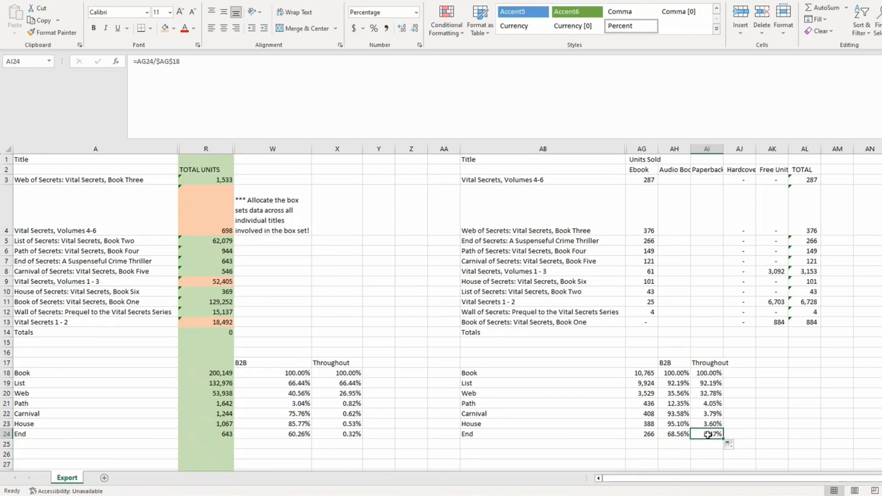
{"action": "left_click", "coordinate": [527, 372]}
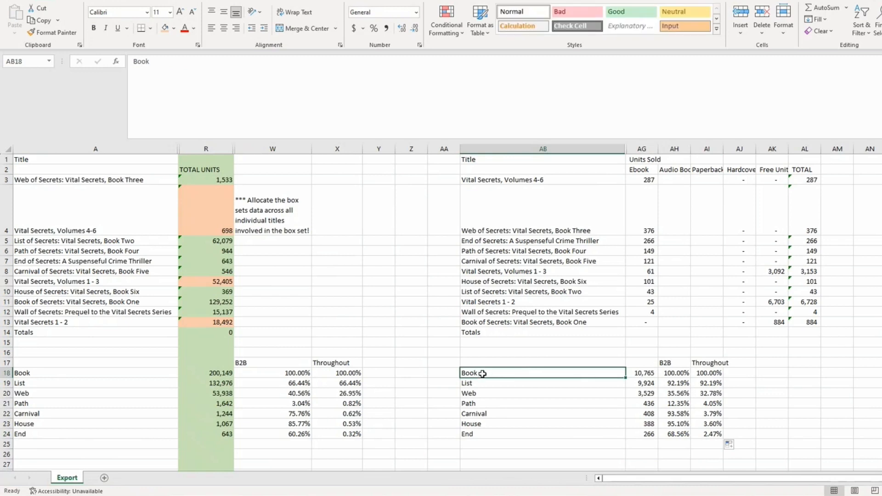
{"action": "left_click_drag", "start_coordinate": [481, 373], "coordinate": [514, 438]}
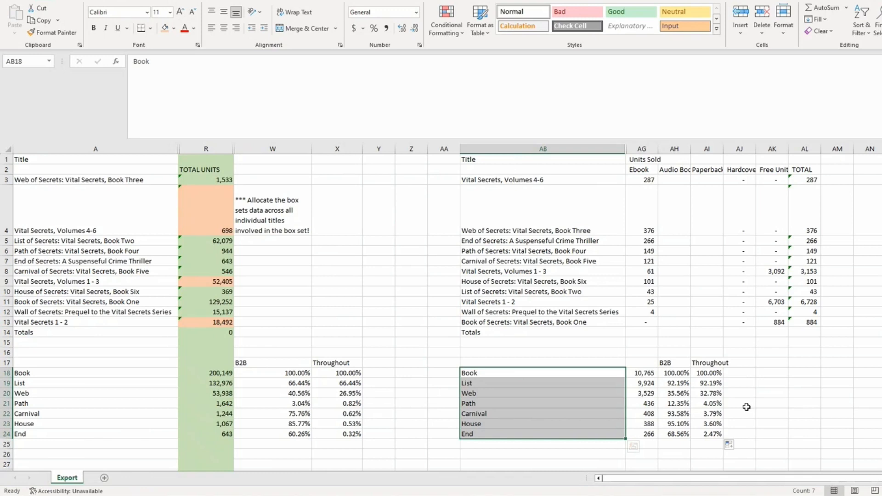
{"action": "left_click", "coordinate": [716, 435]}
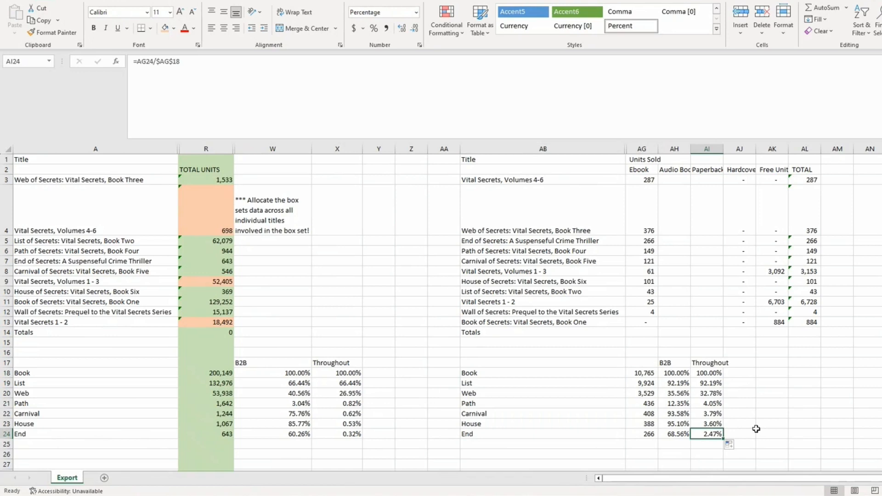
{"action": "left_click_drag", "start_coordinate": [643, 373], "coordinate": [644, 435]}
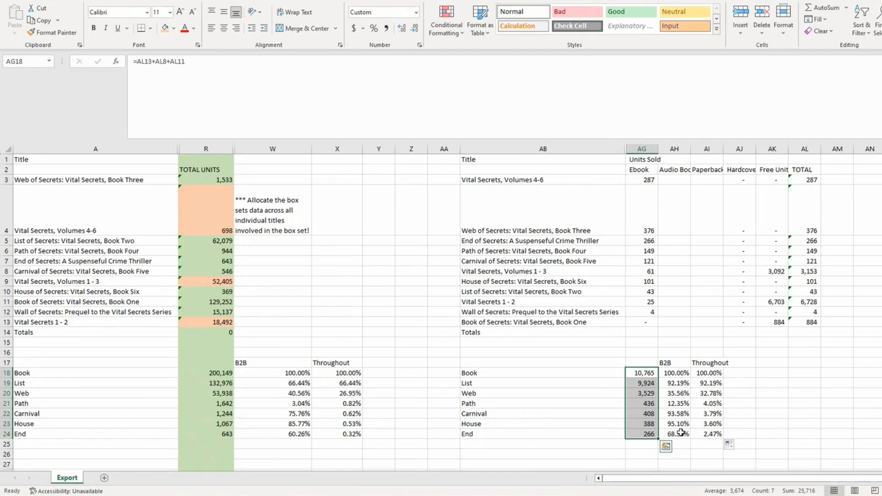
Put a scratch ten-percent formula of Book's units (1,076.50) in AK18, then recheck AG18, AG24 and AI24
{"action": "left_click", "coordinate": [709, 433]}
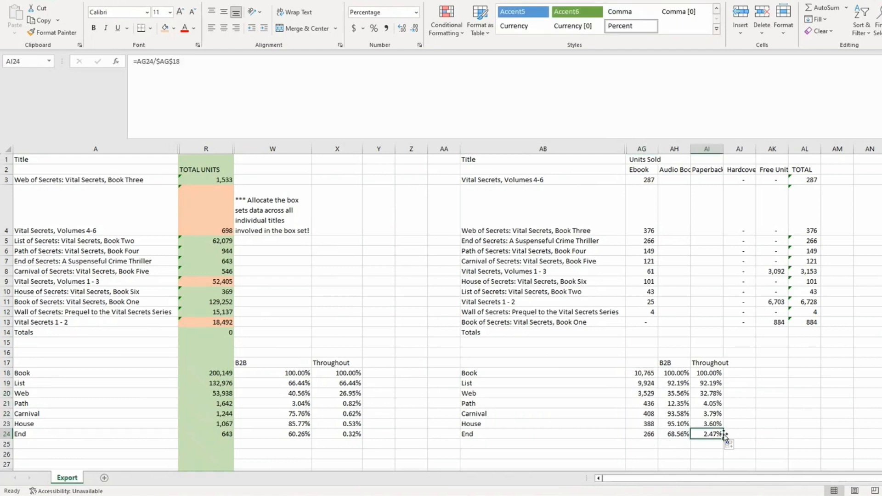
{"action": "left_click", "coordinate": [772, 373]}
{"action": "type", "text": "="}
{"action": "left_click", "coordinate": [648, 372]}
{"action": "type", "text": "*10"}
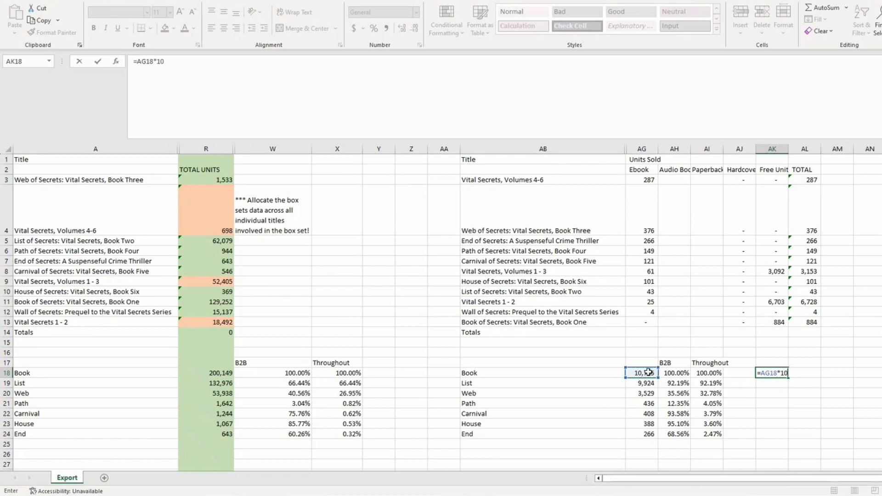
{"action": "type", "text": "0"}
{"action": "key", "text": "Return"}
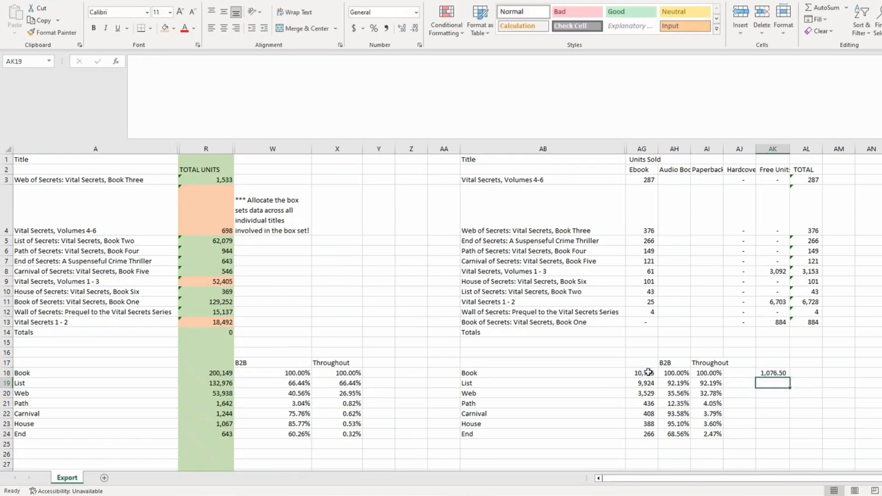
{"action": "left_click", "coordinate": [780, 373]}
{"action": "left_click", "coordinate": [645, 373]}
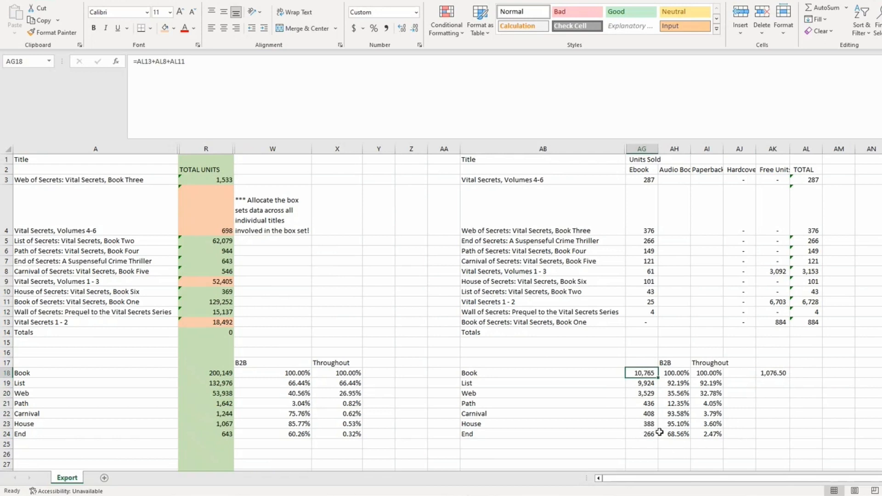
{"action": "left_click", "coordinate": [631, 433]}
{"action": "left_click", "coordinate": [709, 432]}
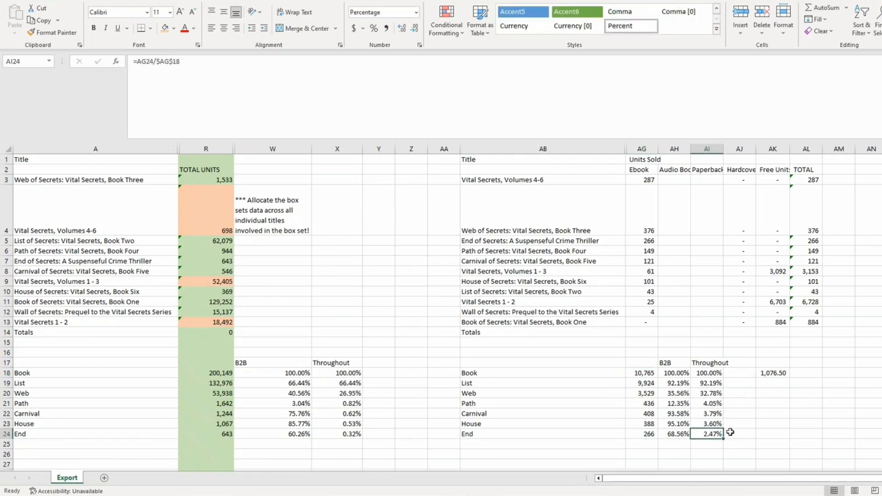